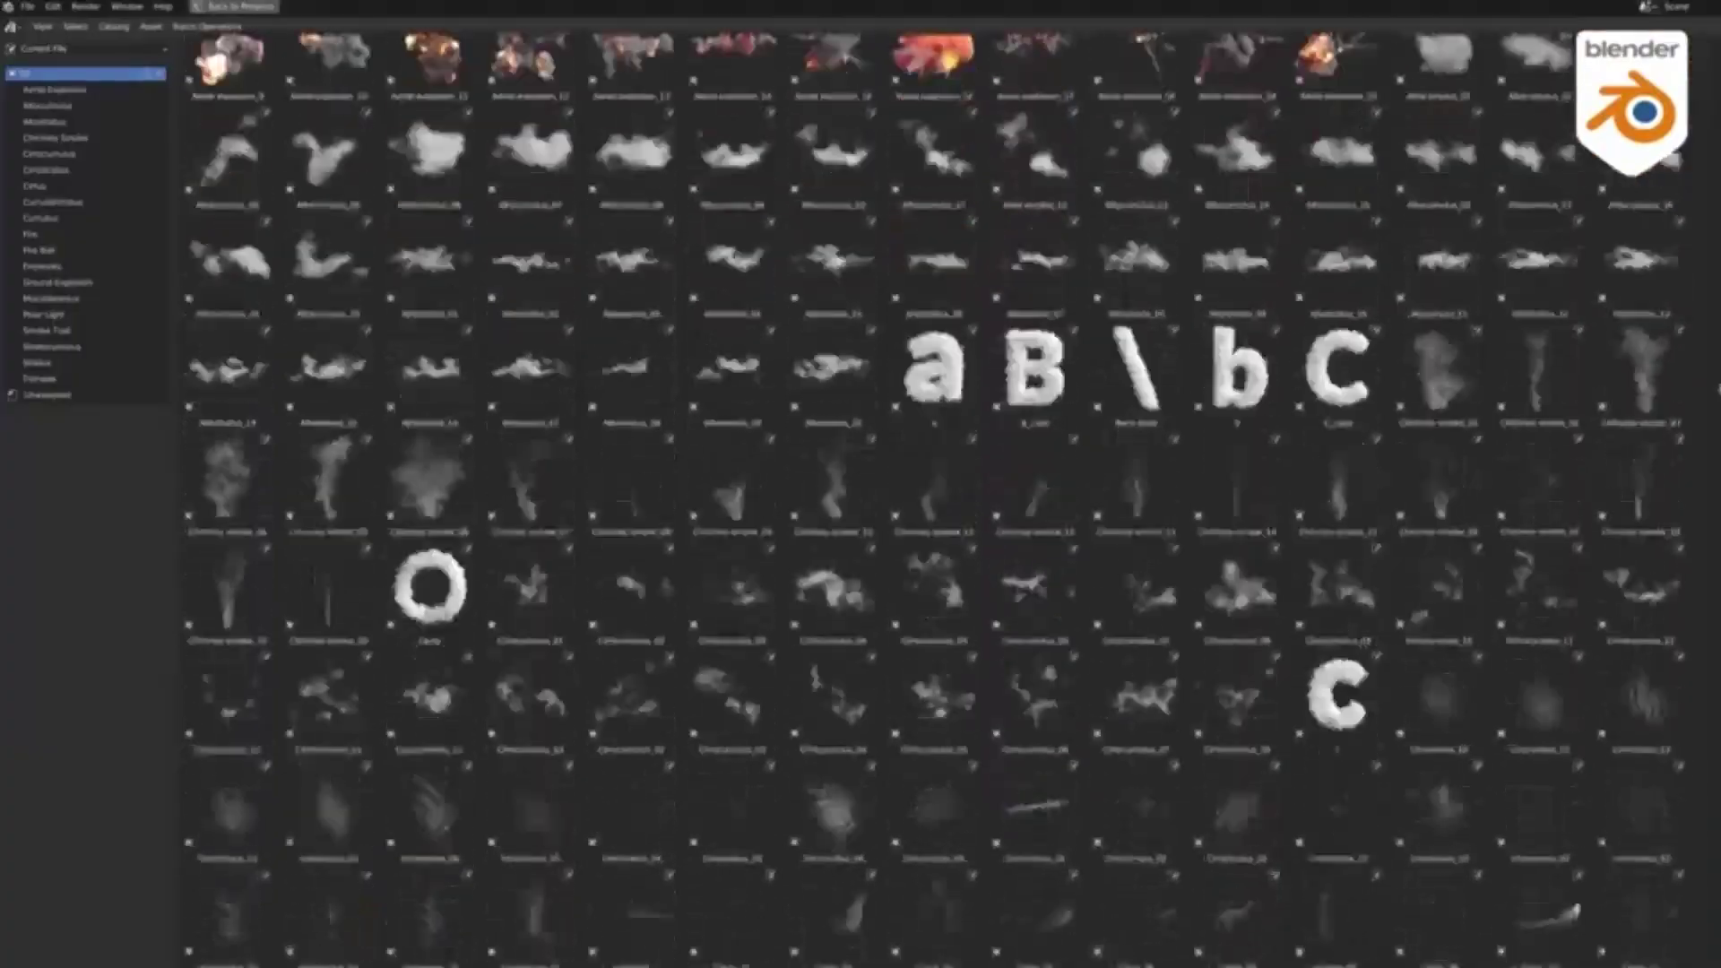
- Place the Cumulus_6 cloud asset from the library into the scene and change the viewport shading
scroll(951, 503, "down", 15)
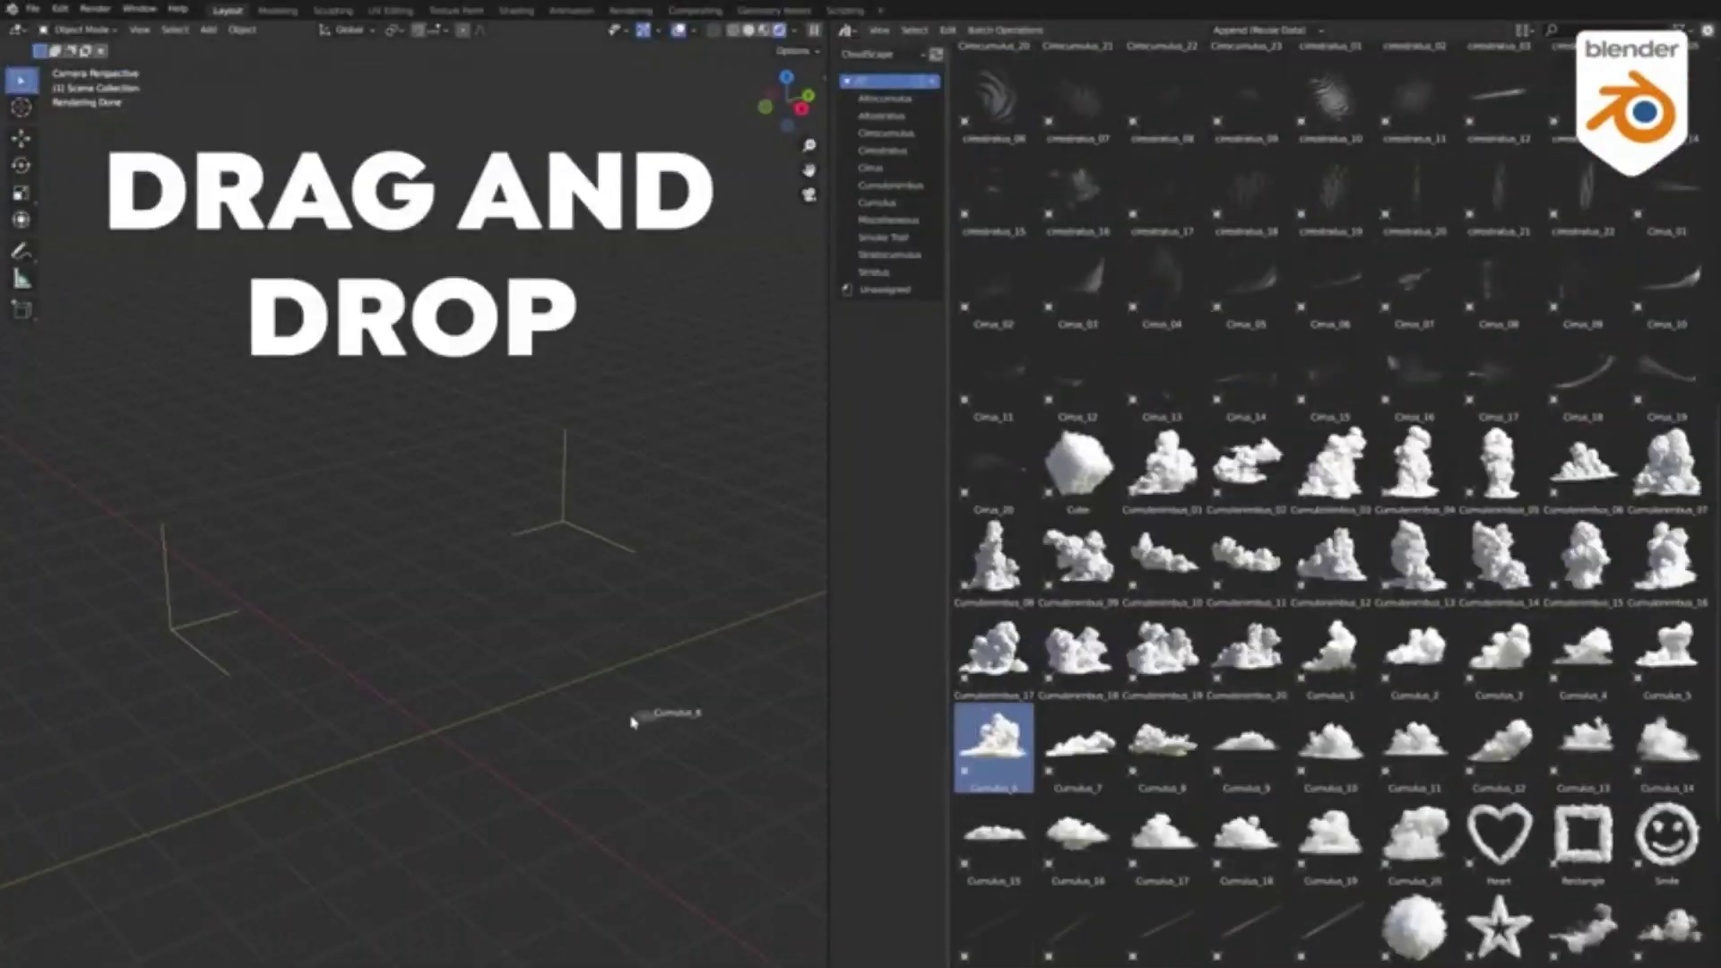
left_click_drag(437, 733, 434, 731)
key("z")
left_click(408, 480)
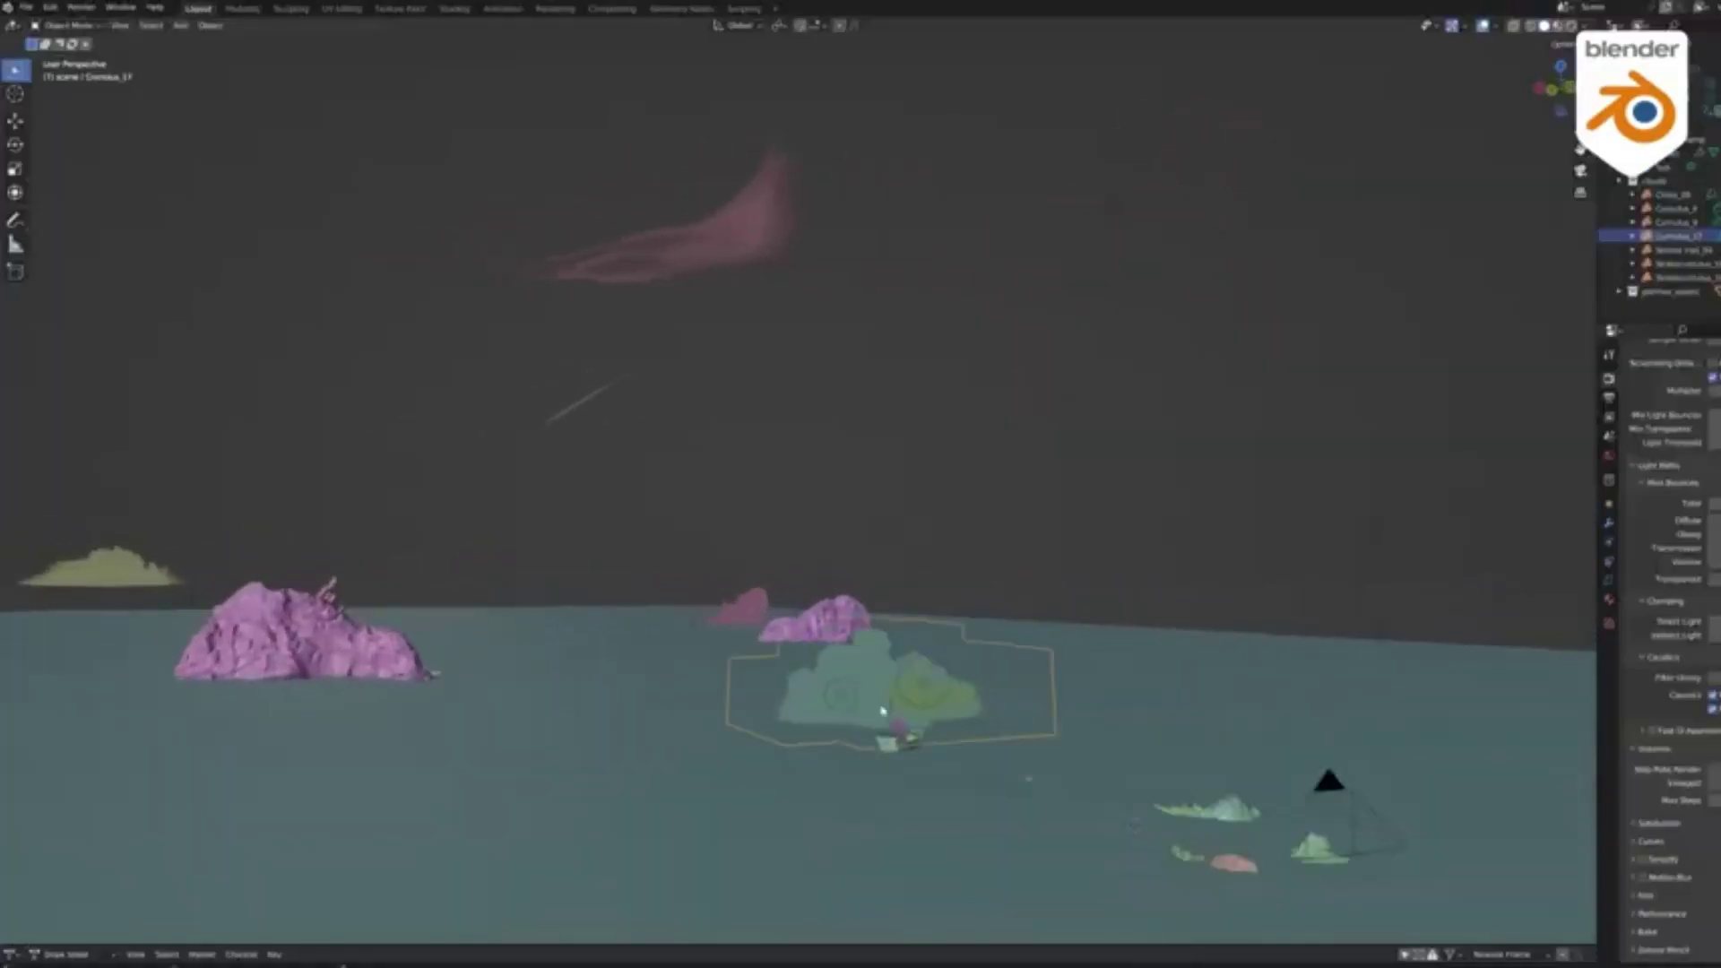
- Frame the selected Cumulus_17 cloud and look at the clouds through the scene camera and from another angle
key("KP_Decimal")
key("KP_0")
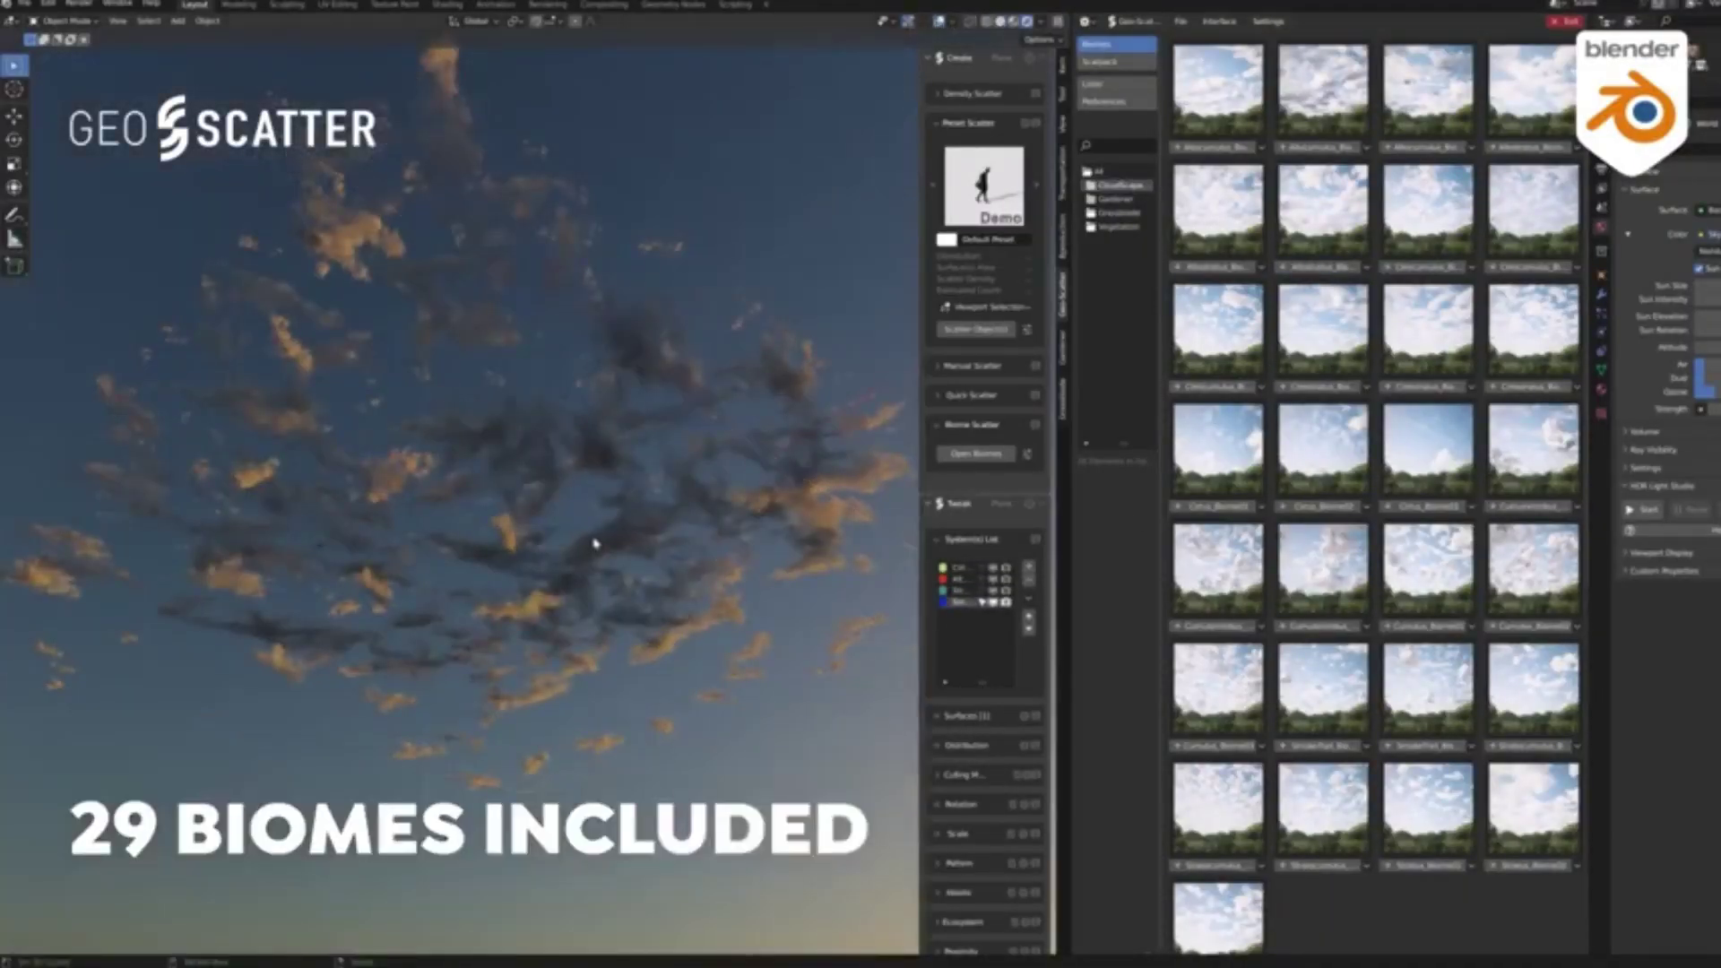
middle_click_drag(595, 543, 750, 564)
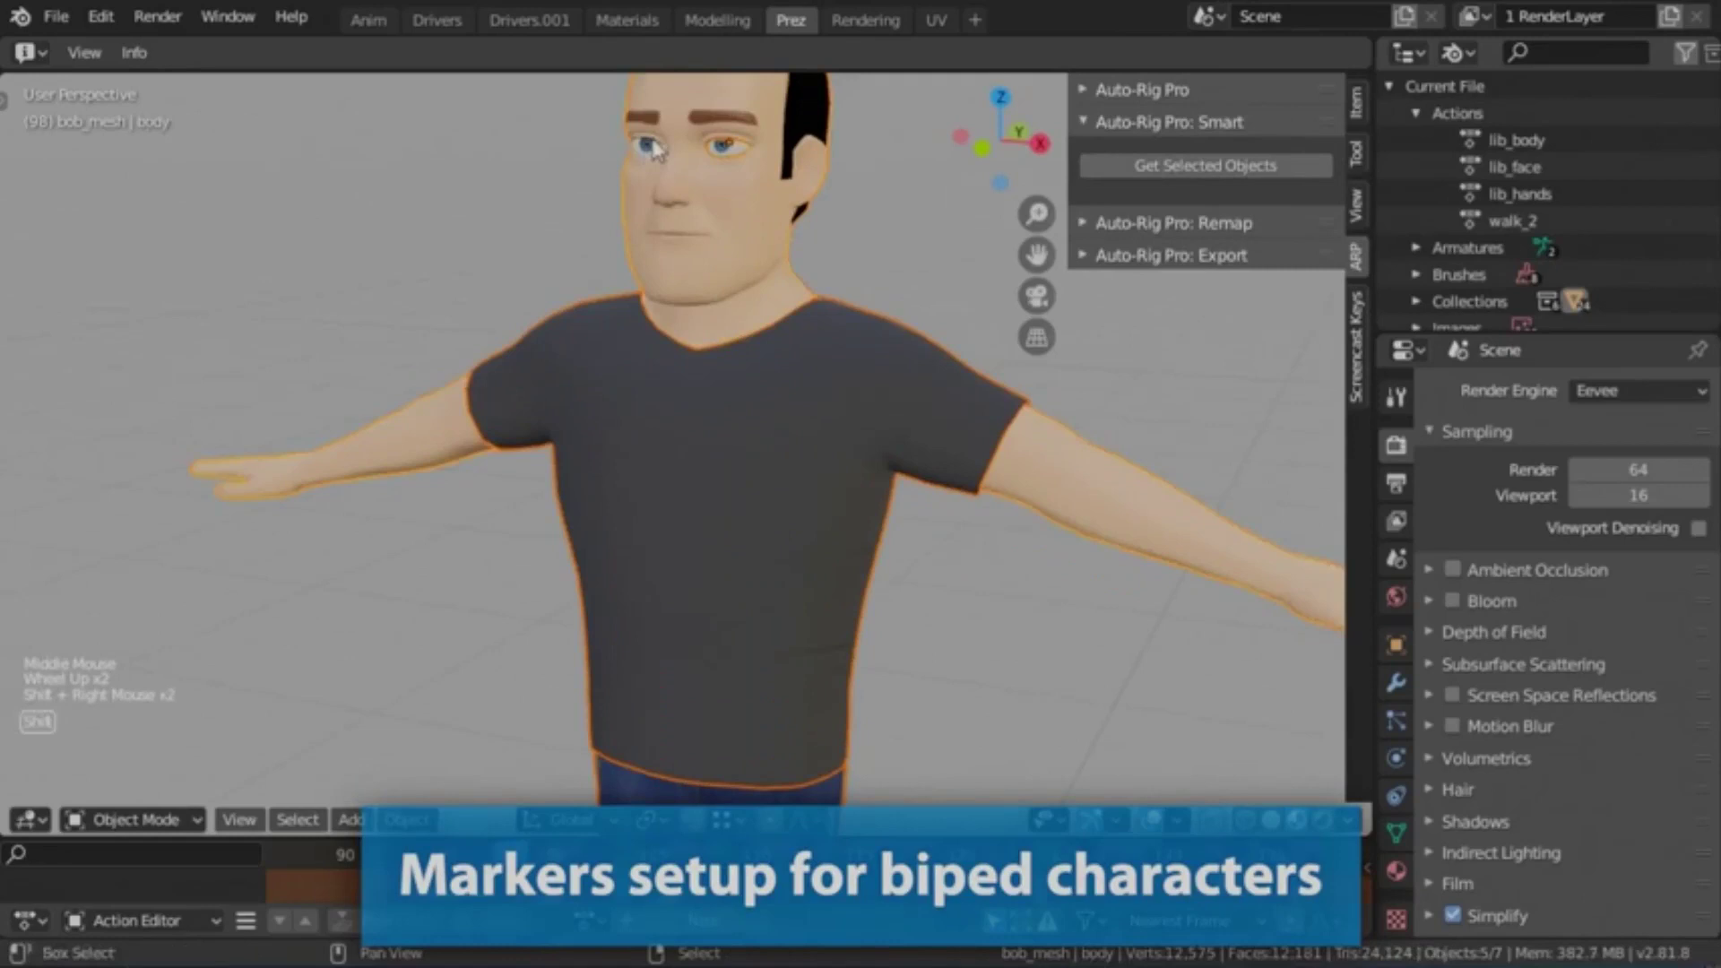
- Finish the biped character's body markers, add the facial setup and generate the Auto-Rig Pro Smart reference bones
left_click(904, 311)
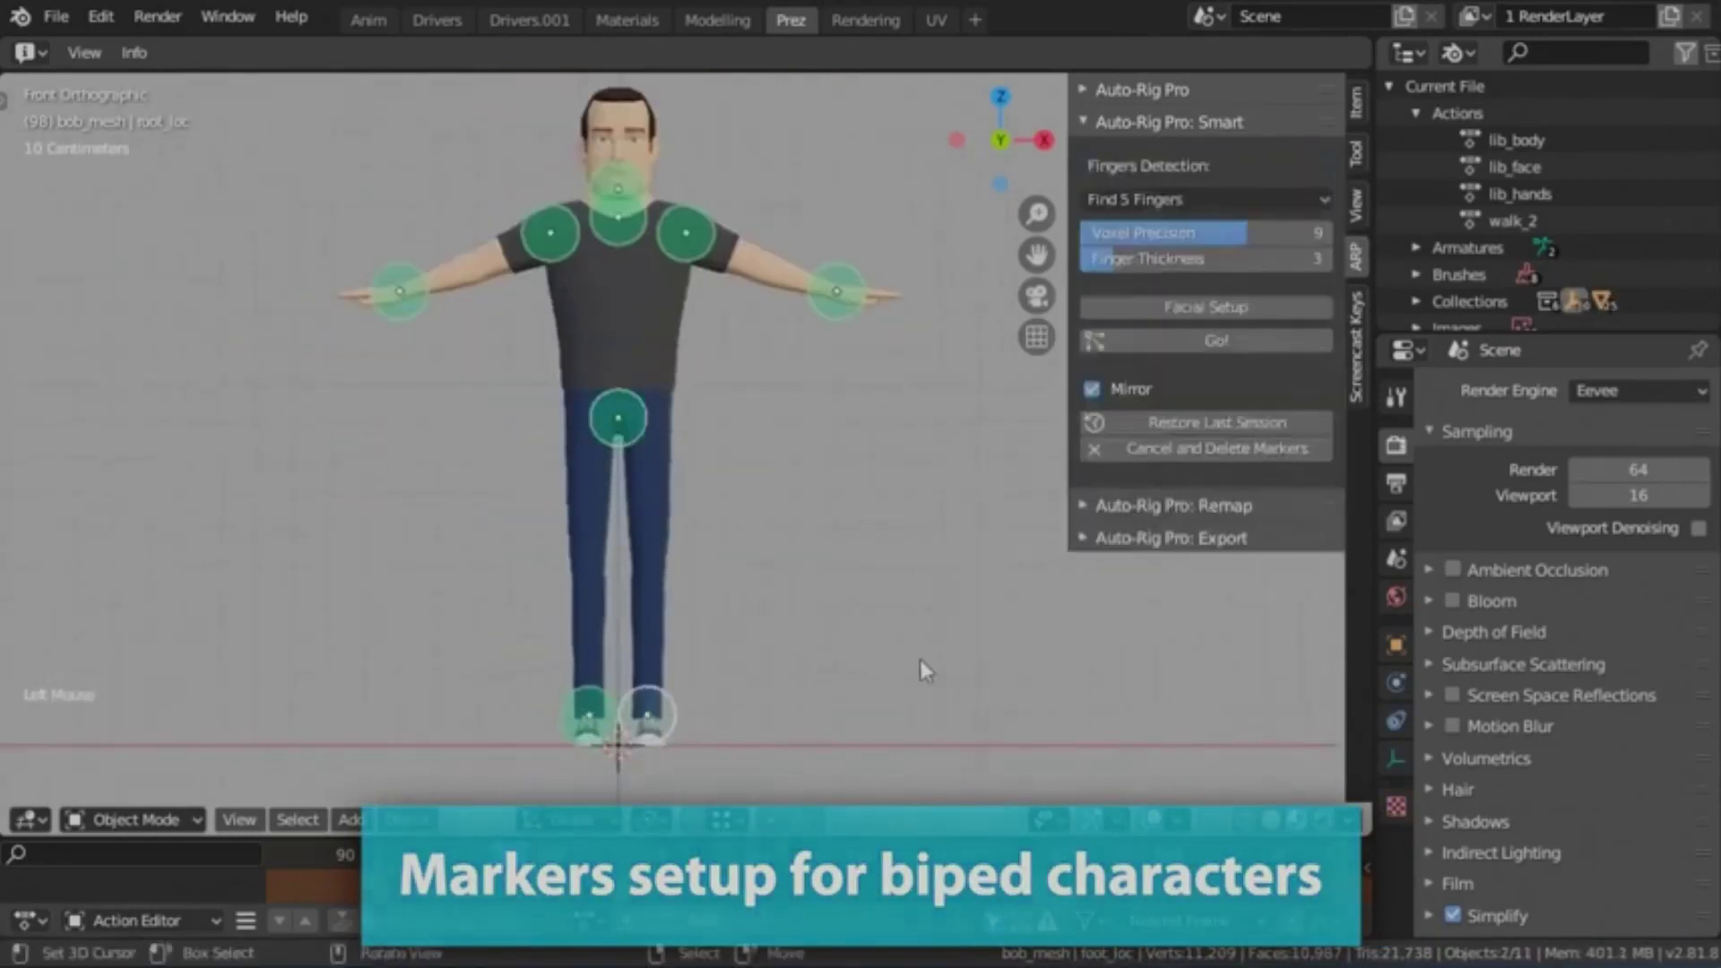
left_click(1237, 308)
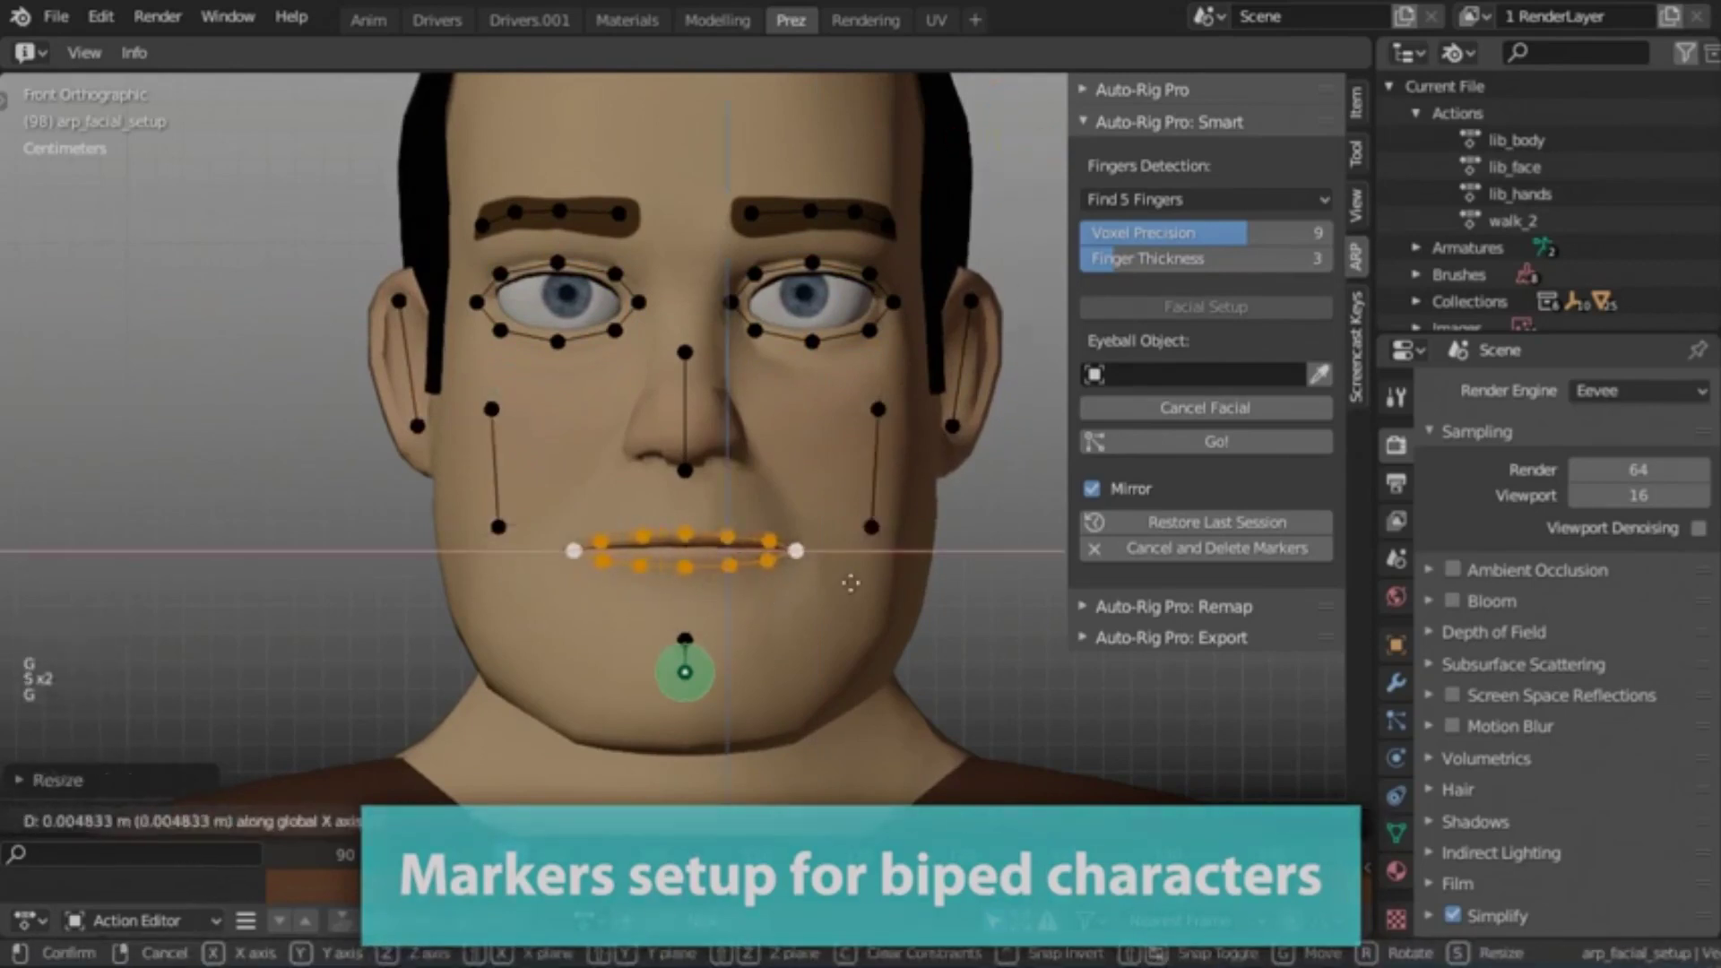
left_click(1240, 441)
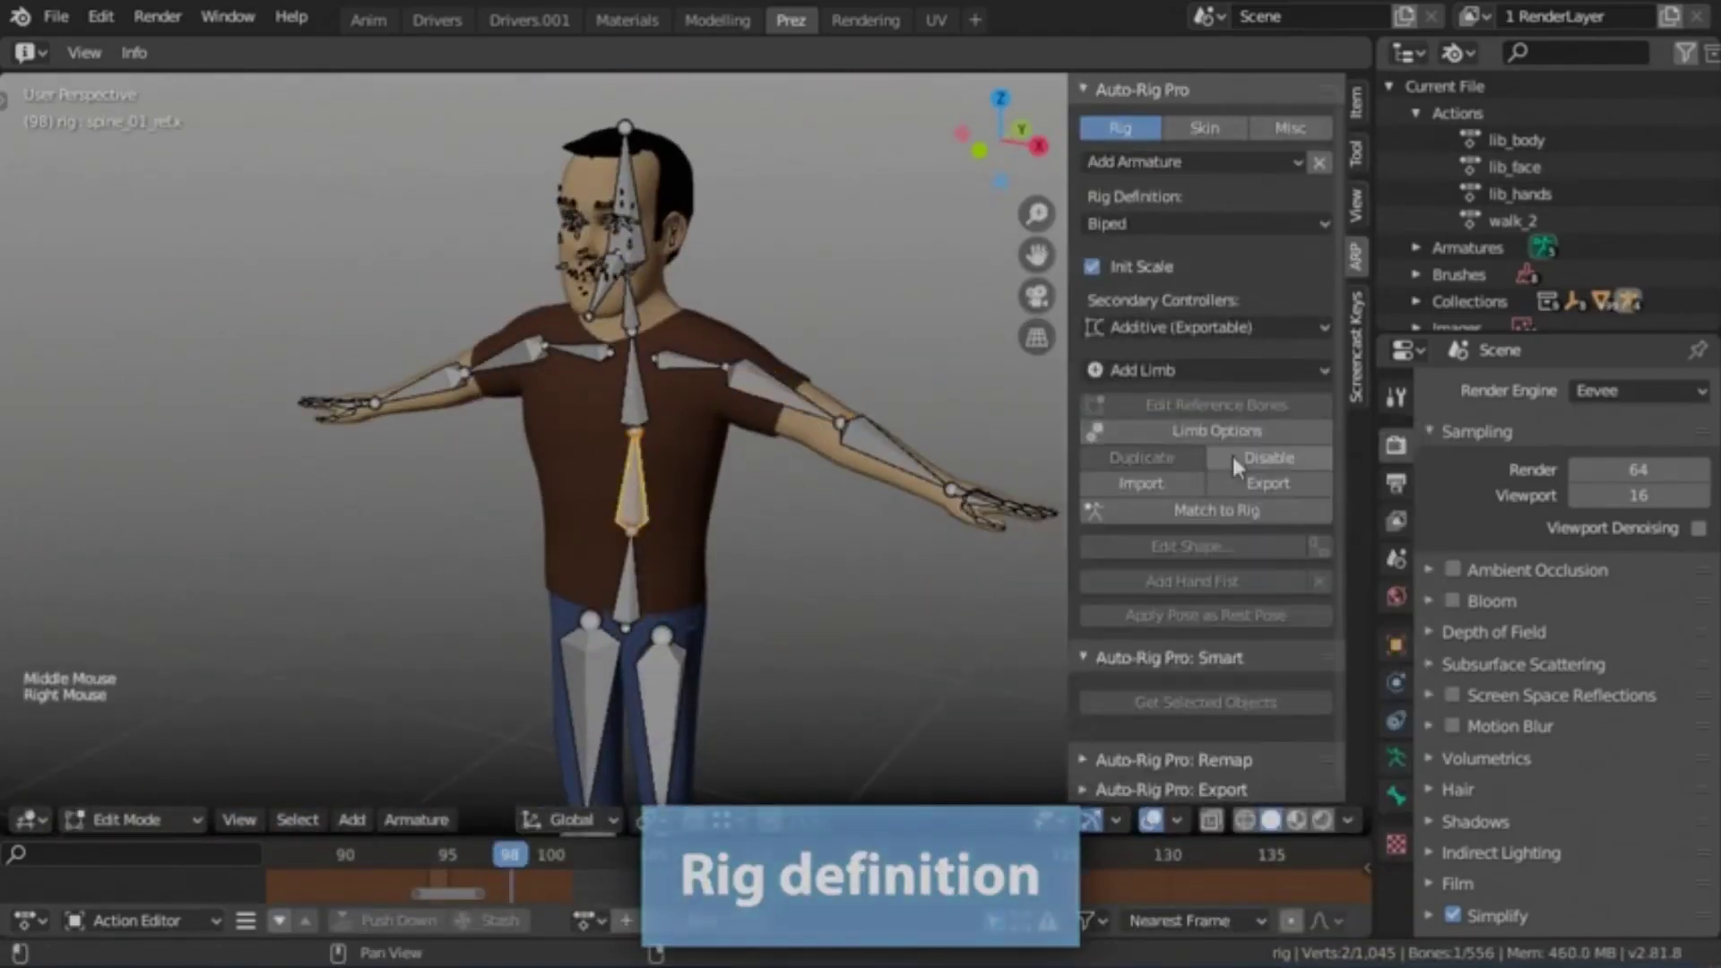
- Adjust the limb options of the character's spine and match the rig to the reference bones
left_click(1217, 431)
left_click(1183, 562)
middle_click_drag(789, 583, 789, 457, "shift")
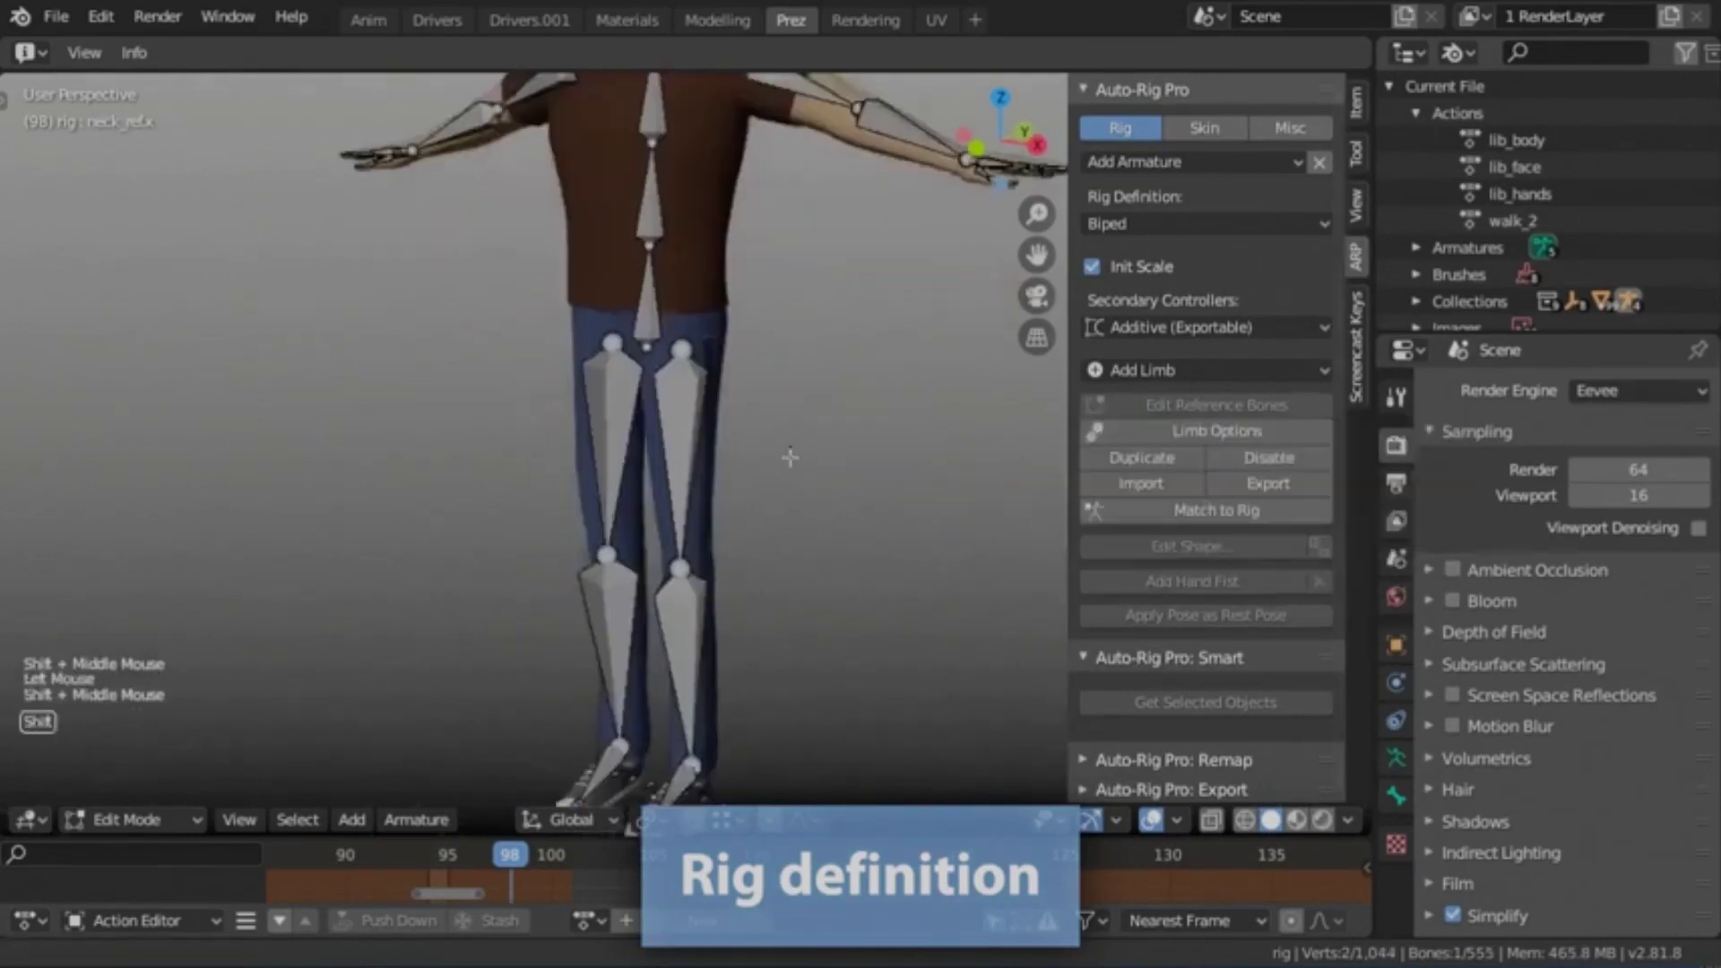
left_click(1216, 510)
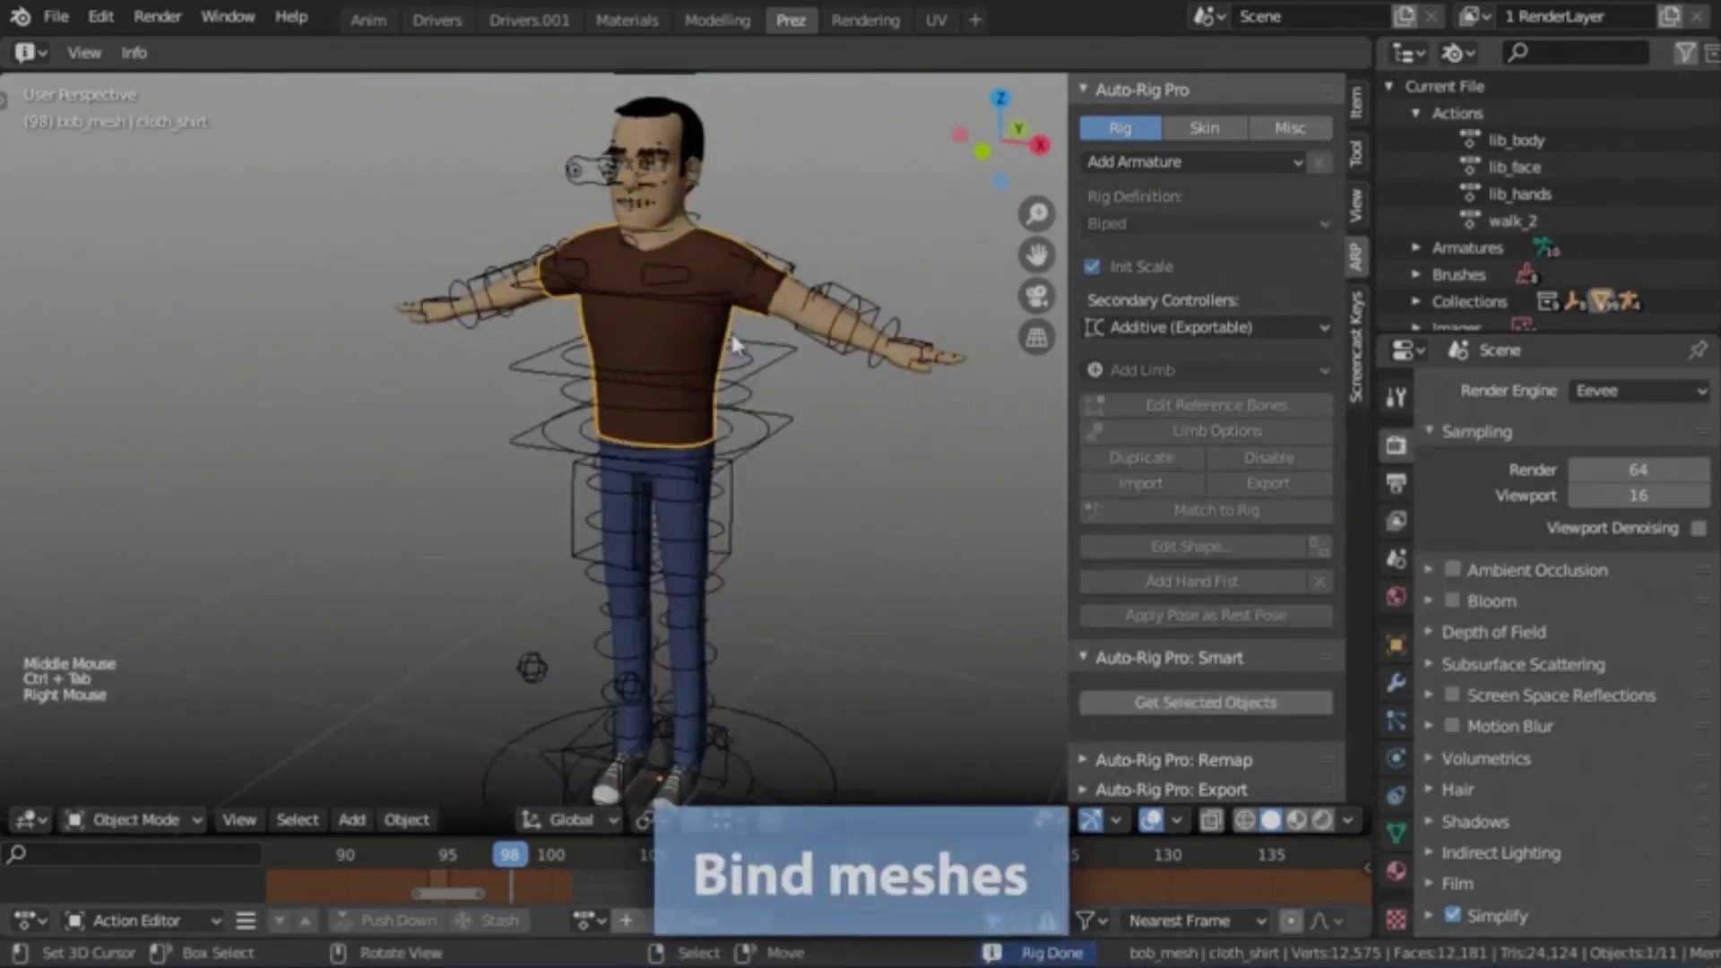
- Bring up the Auto-Rig Pro Skin tools for the character meshes and rig, and select the character's eyeballs
scroll(917, 535, "up", 4)
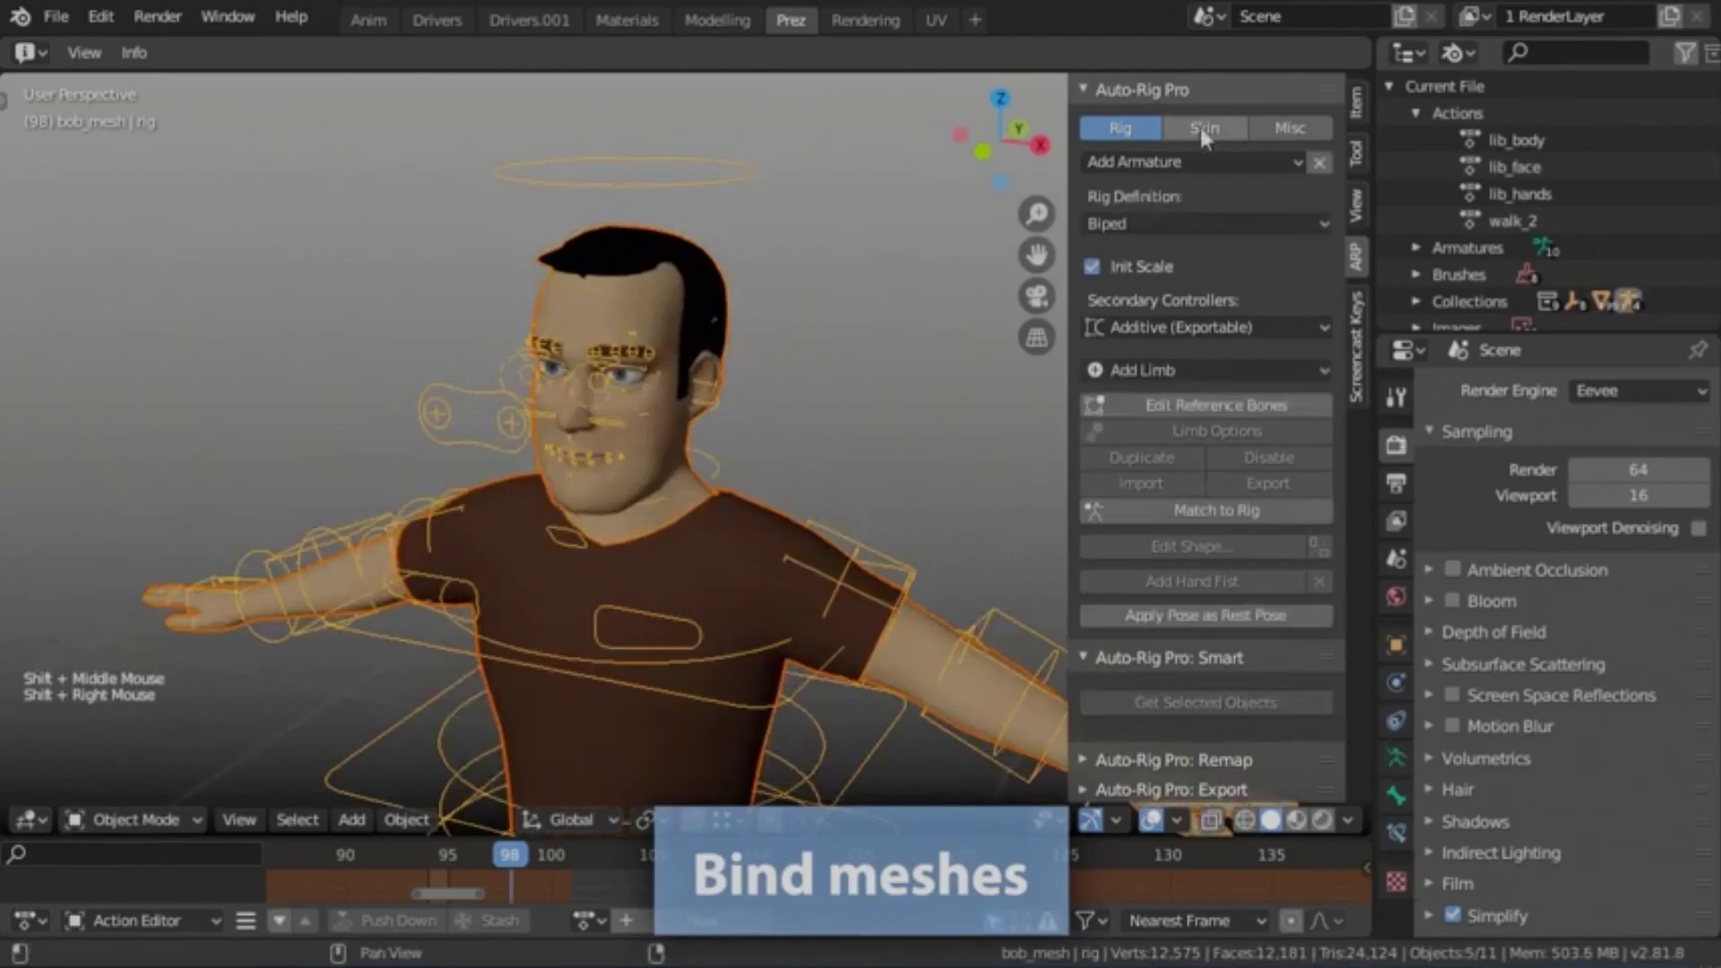
left_click(1205, 127)
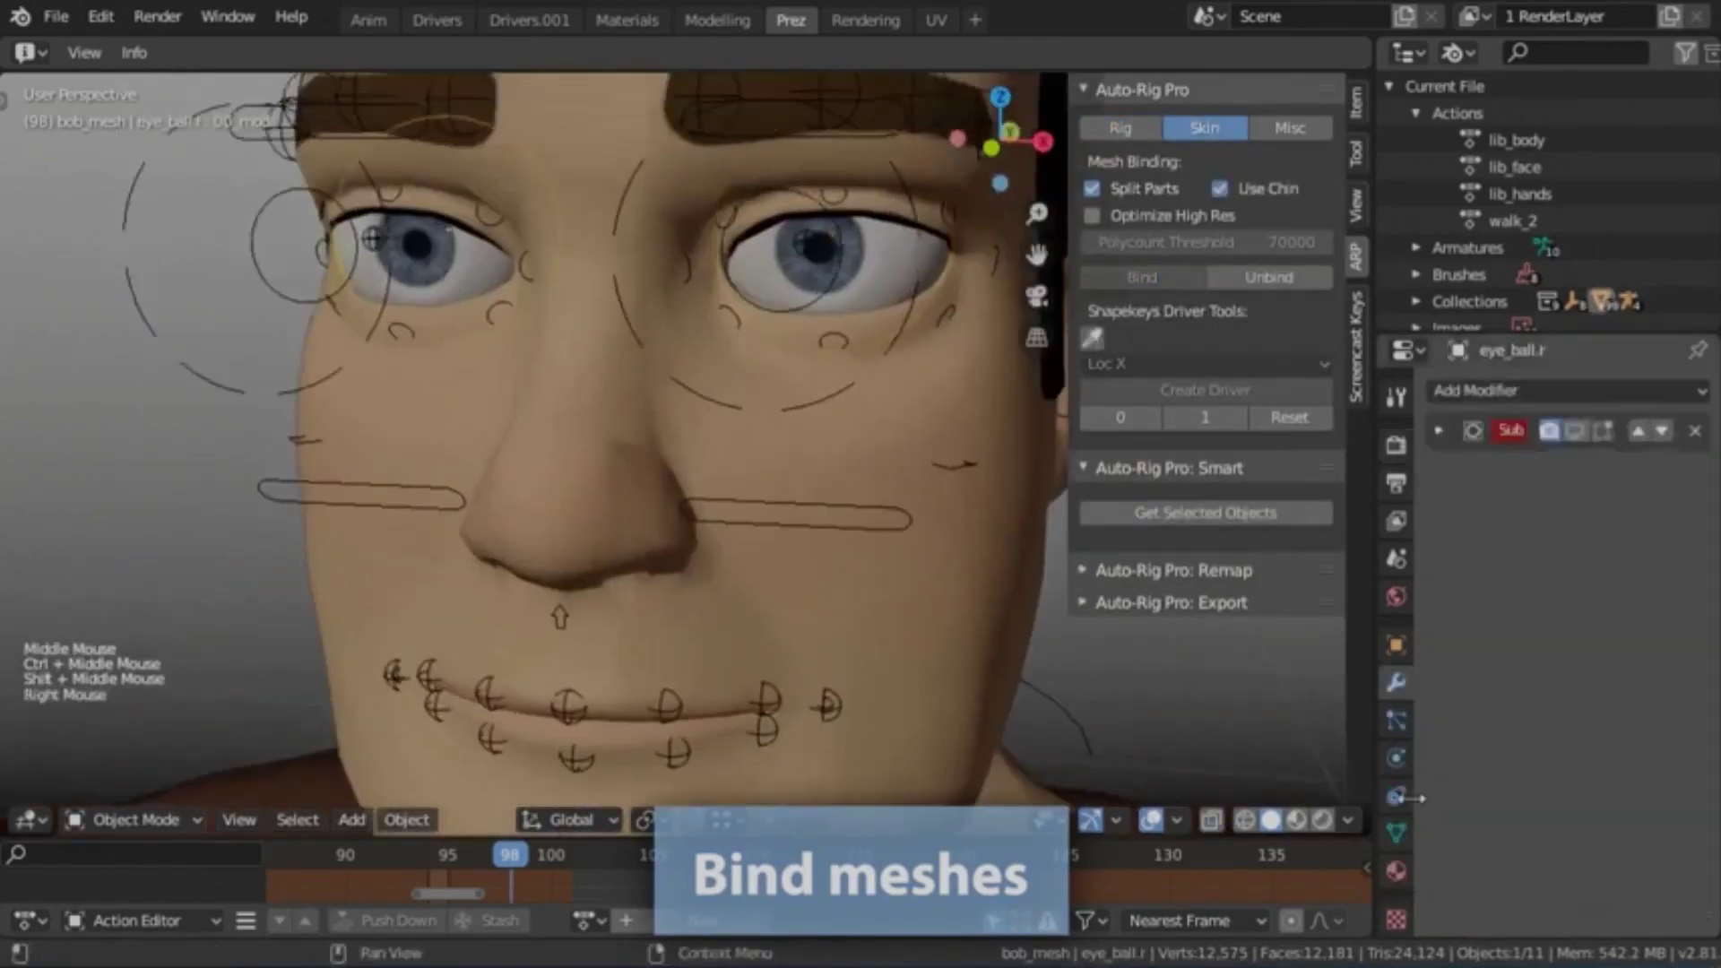
left_click(384, 299)
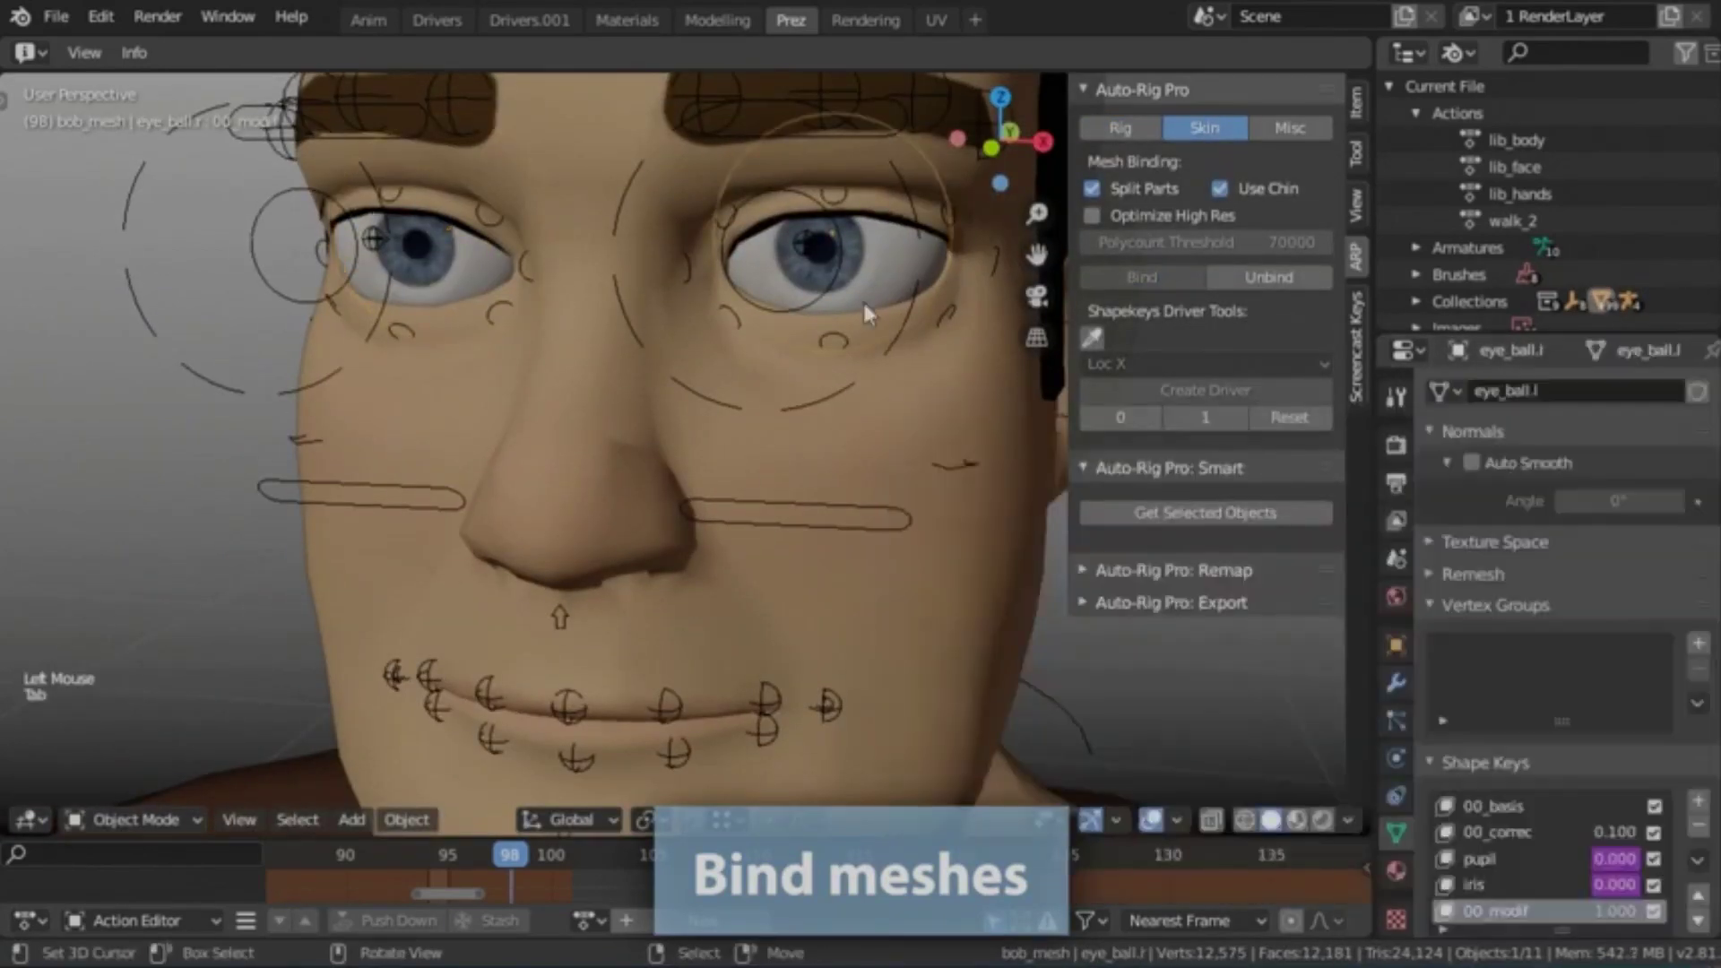
left_click(866, 313)
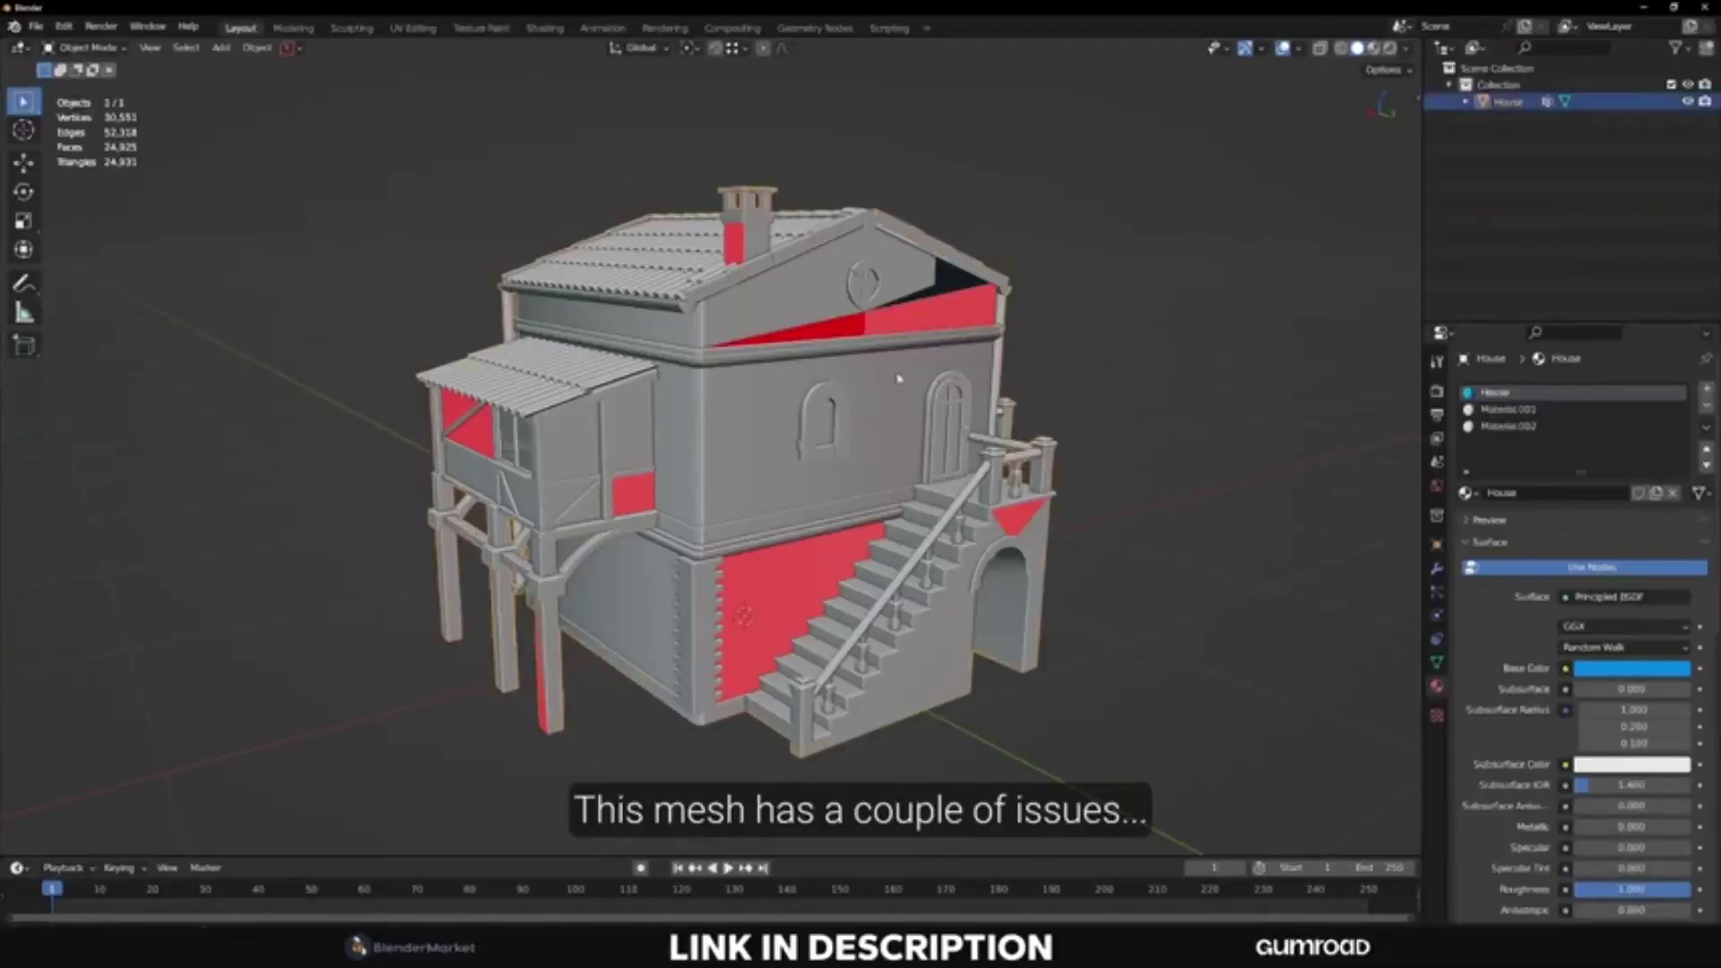
- Inspect the House mesh in Edit Mode for doubled geometry and flipped faces, and review its material slots and vertex groups
key("Tab")
middle_click_drag(899, 378, 464, 371)
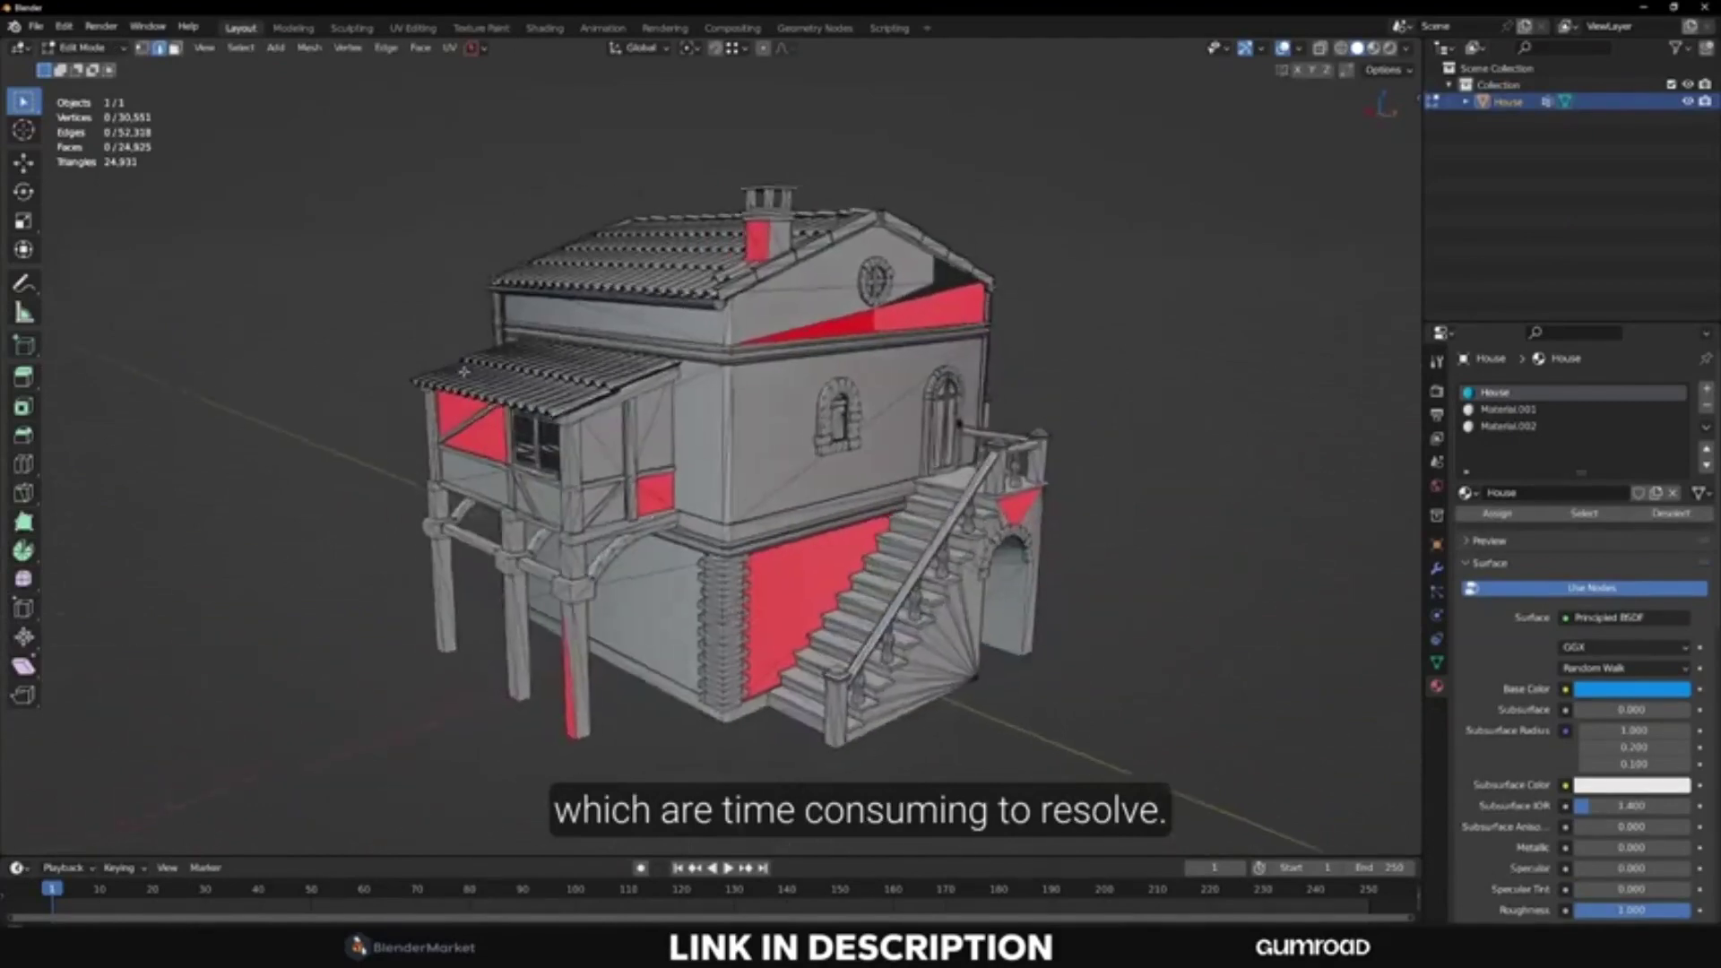
scroll(800, 510, "up", 5)
middle_click_drag(780, 574, 803, 475)
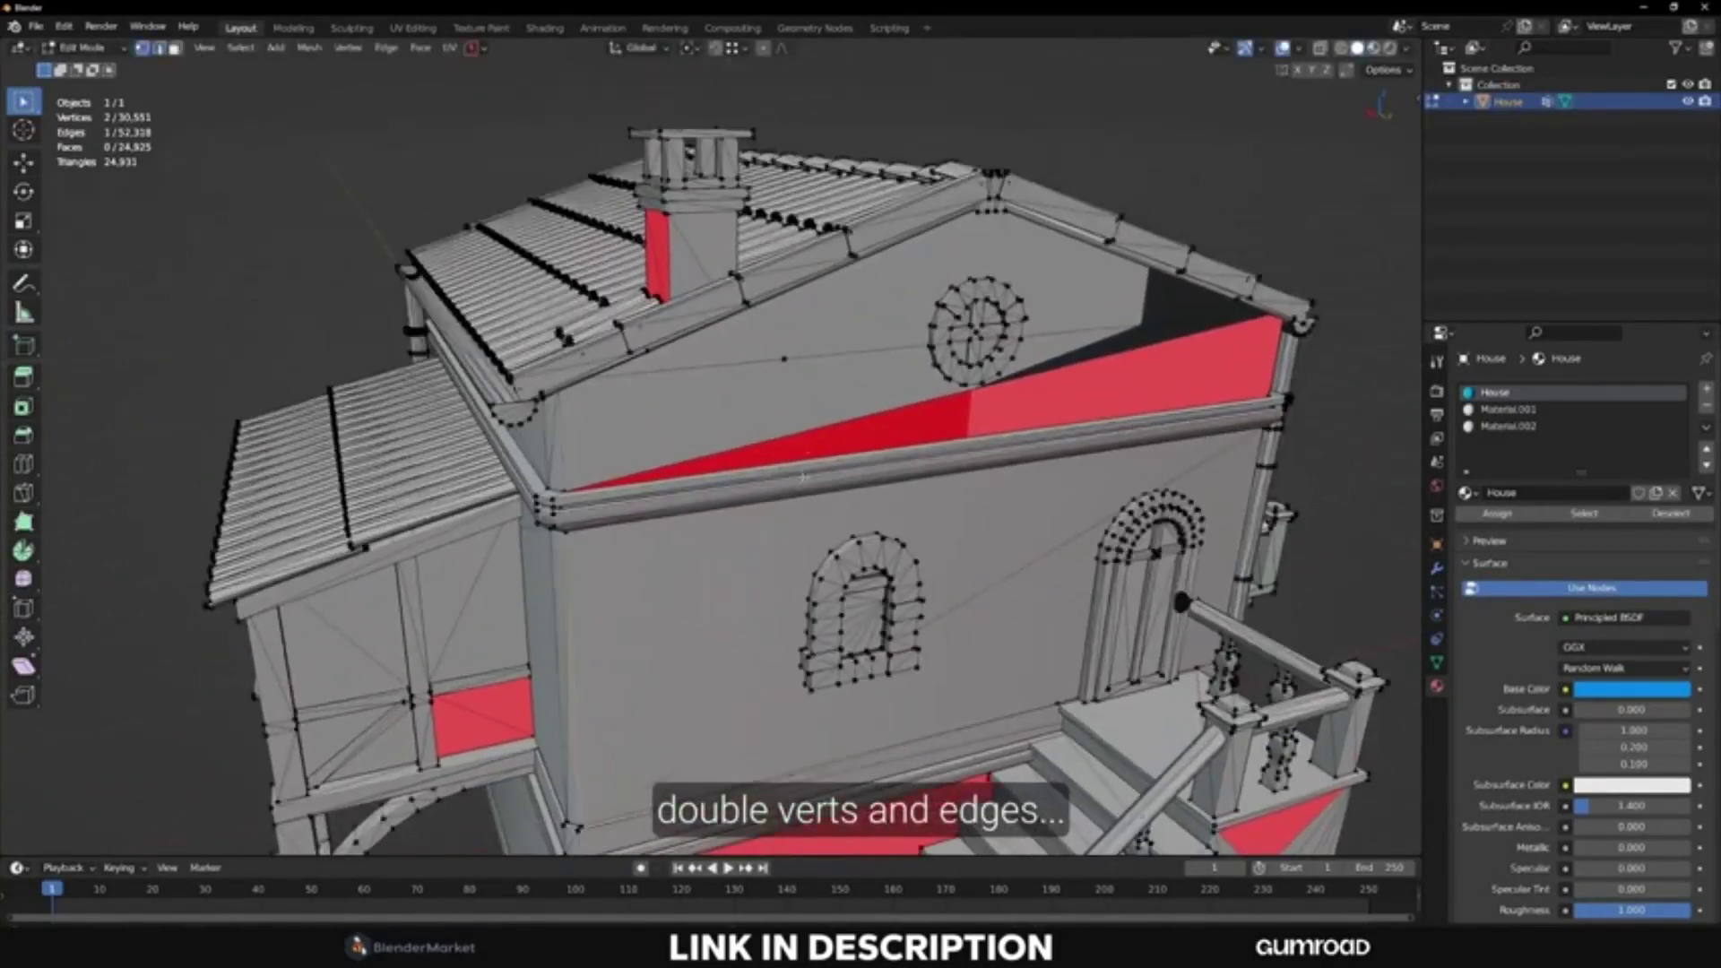
right_click(815, 386)
middle_click_drag(815, 386, 806, 415)
middle_click_drag(937, 368, 1125, 418)
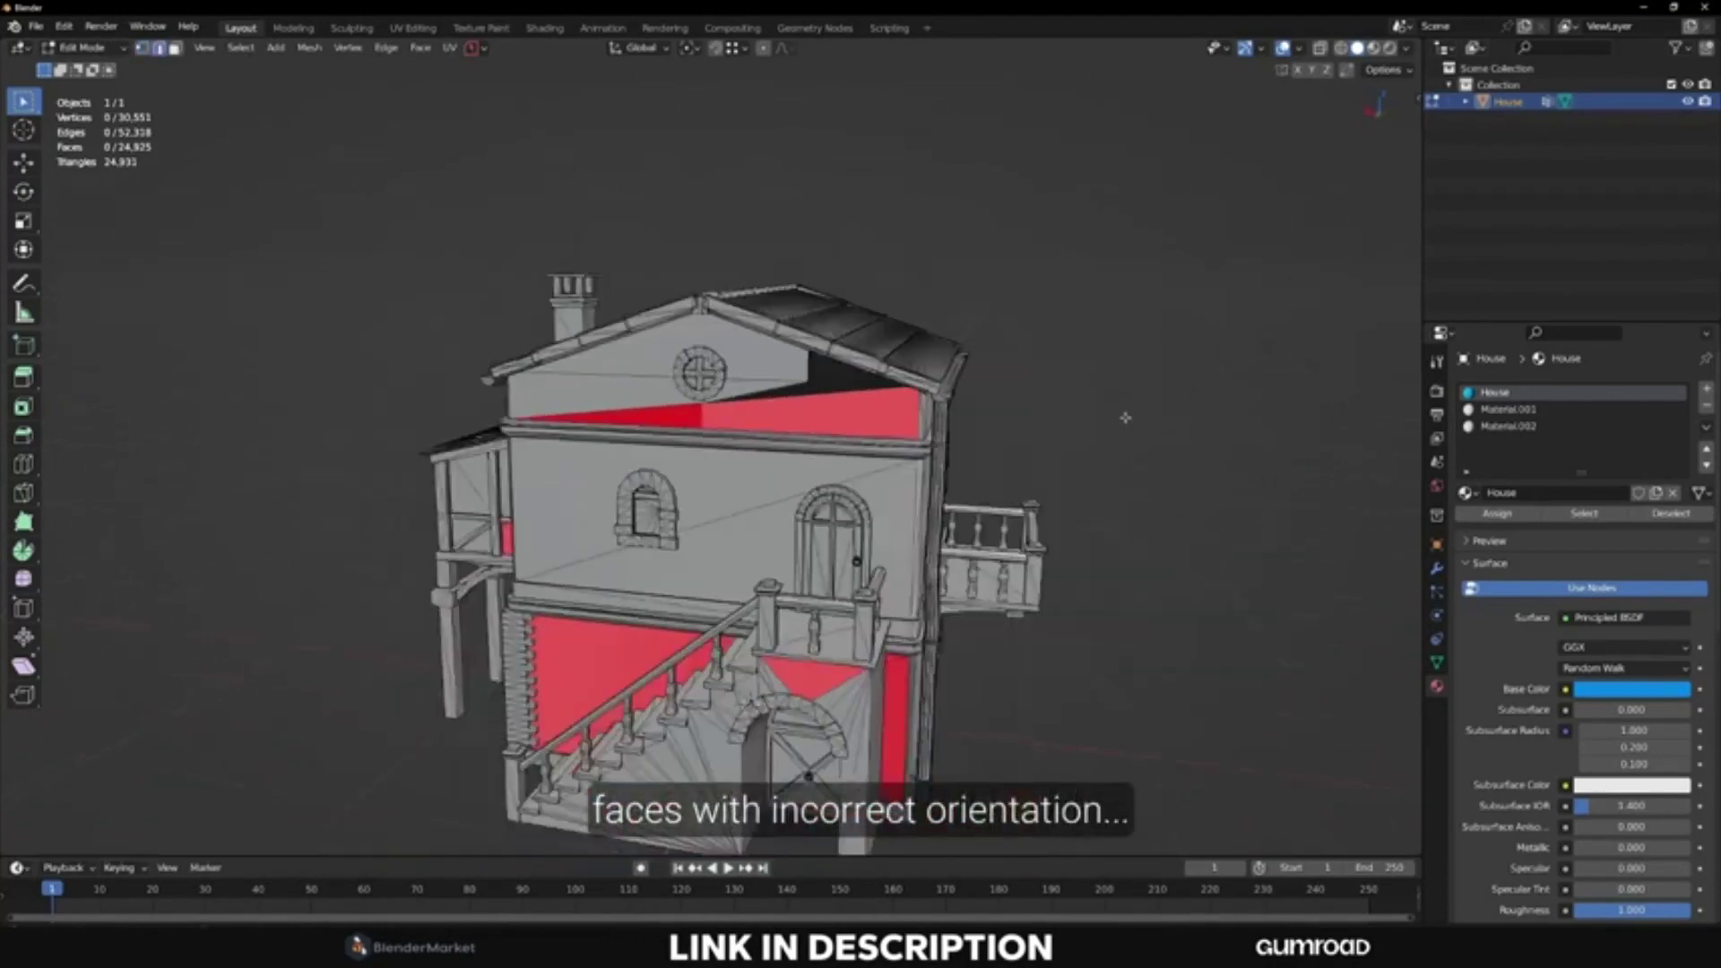
scroll(1139, 421, "down", 3)
left_click(1506, 414)
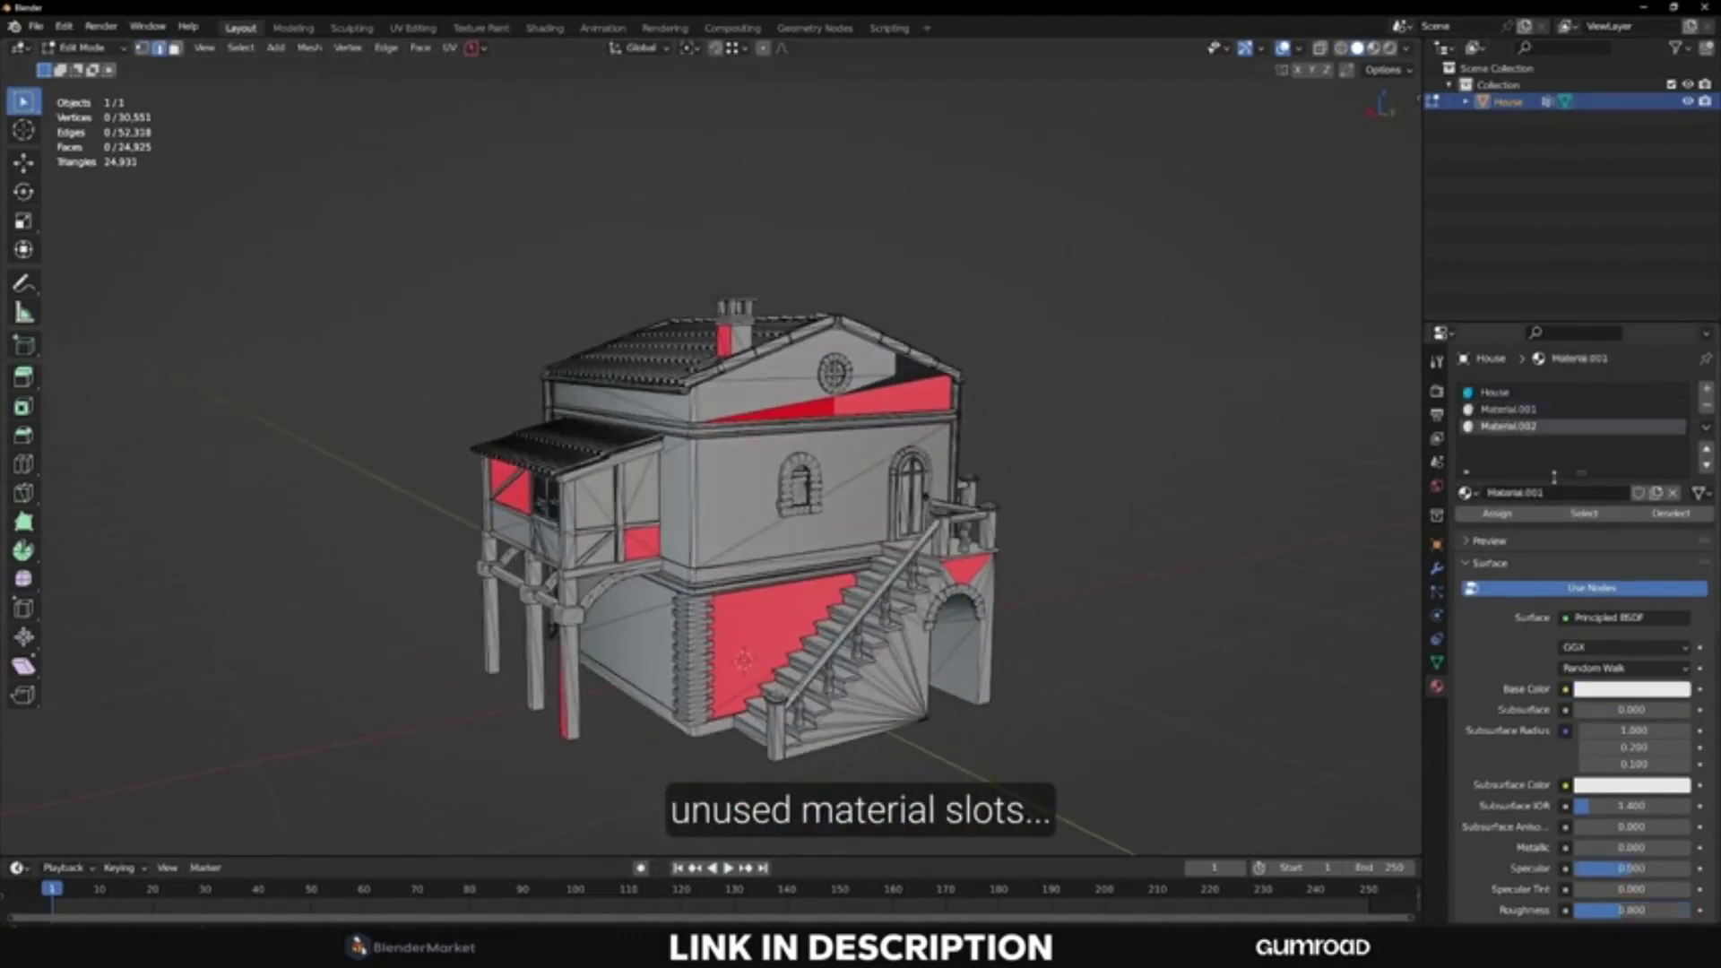
left_click(1438, 664)
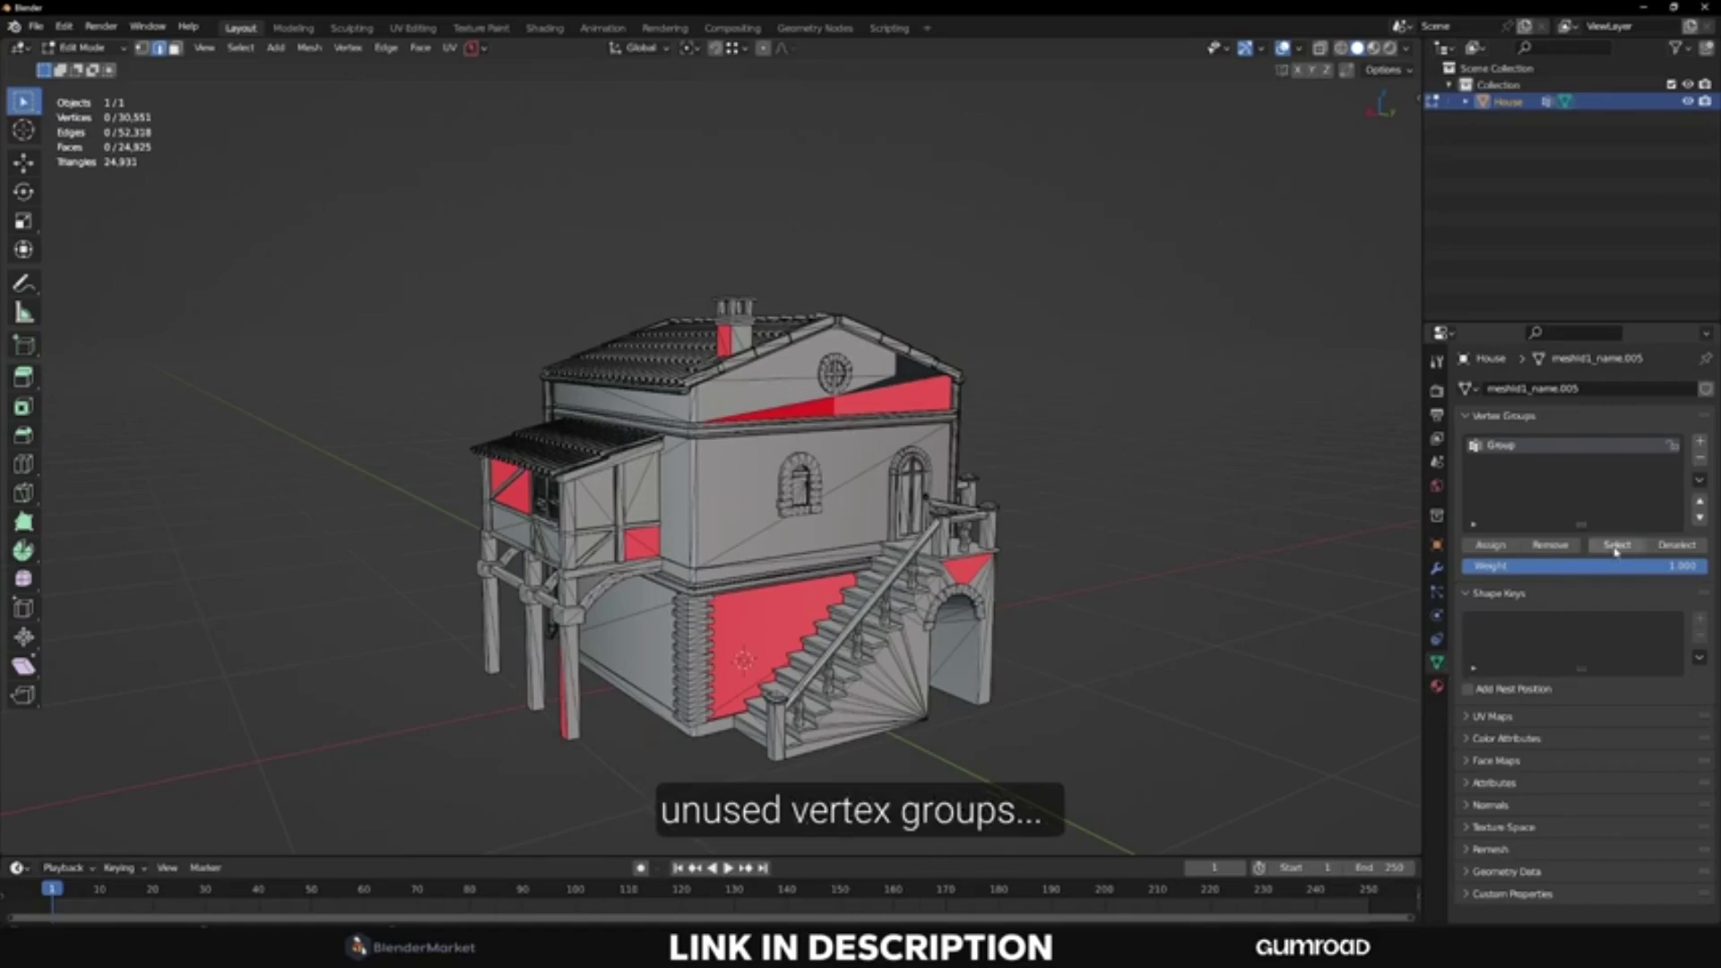
- Install the Instant Clean add-on from Instant-Clean_1.0.0.zip through the preferences
left_click(67, 28)
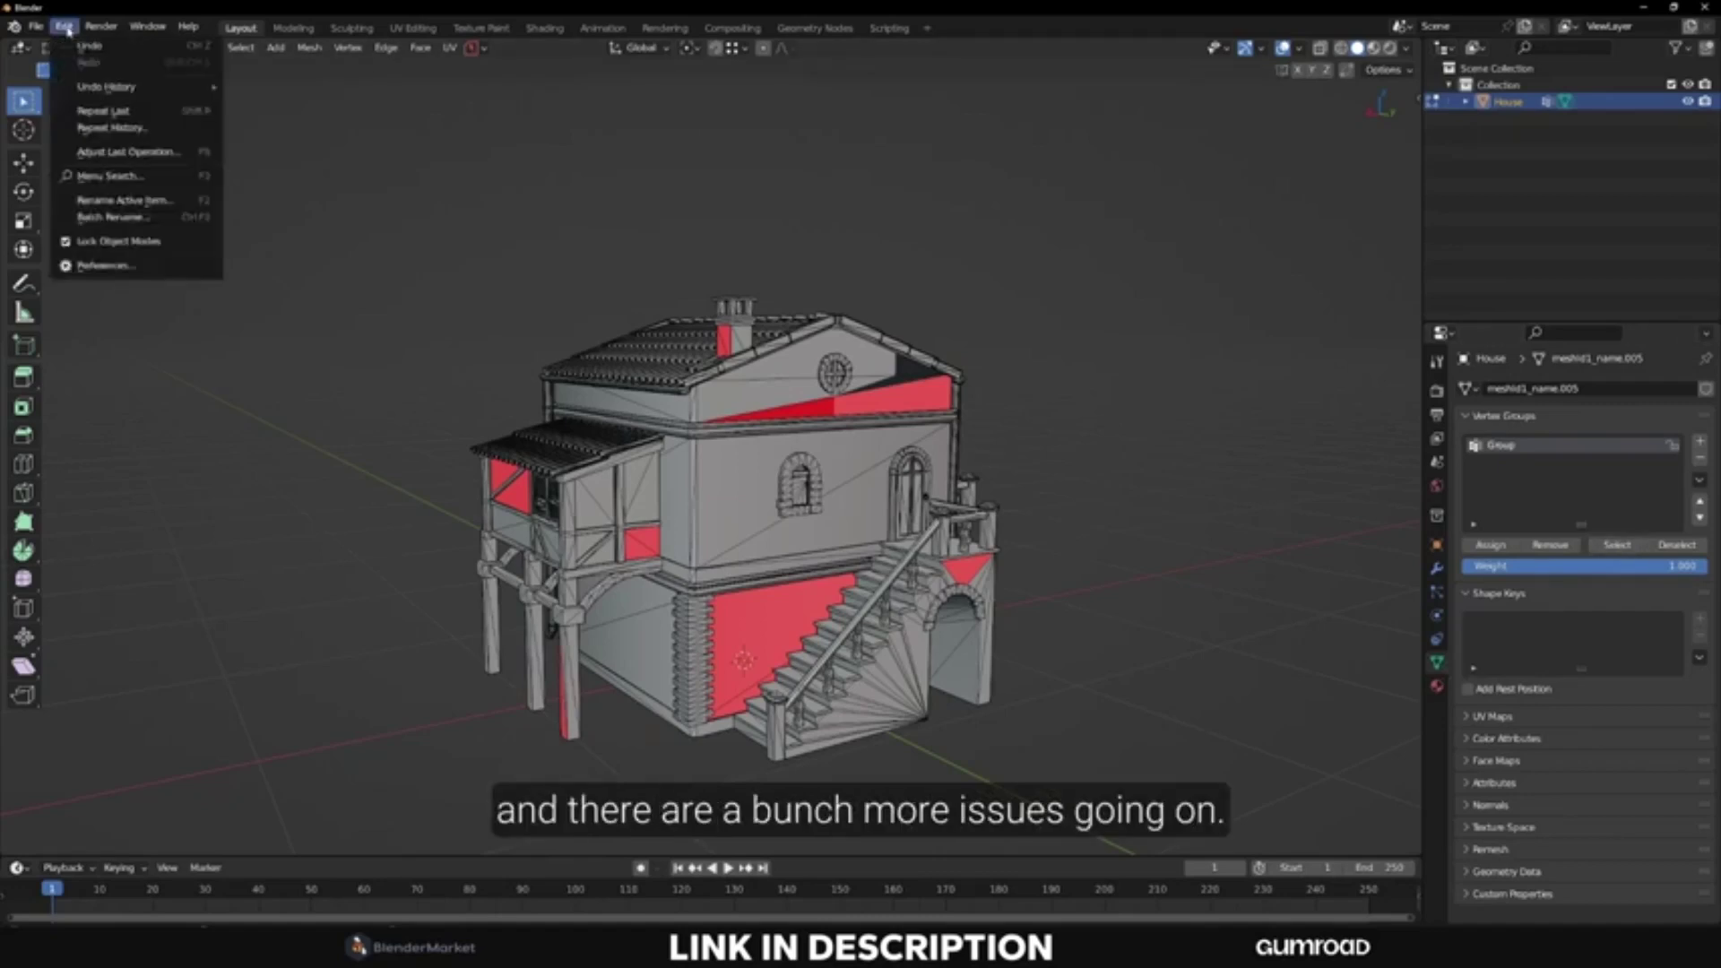
left_click(105, 268)
left_click(68, 221)
left_click(448, 54)
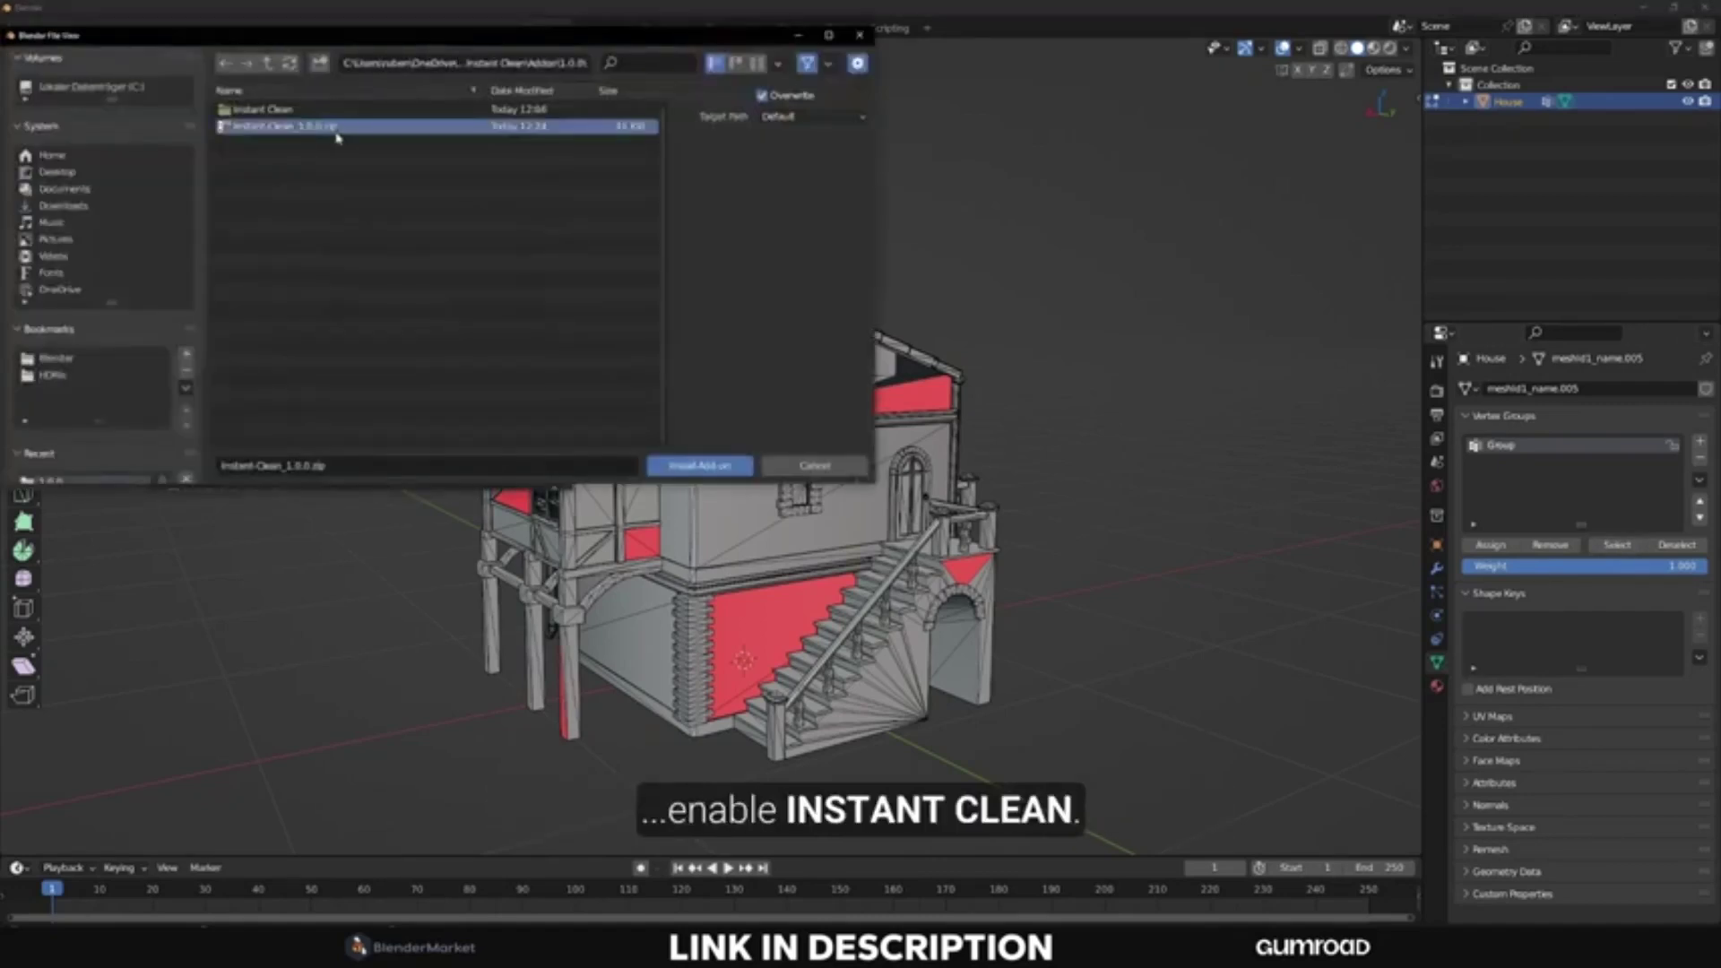
left_click(685, 467)
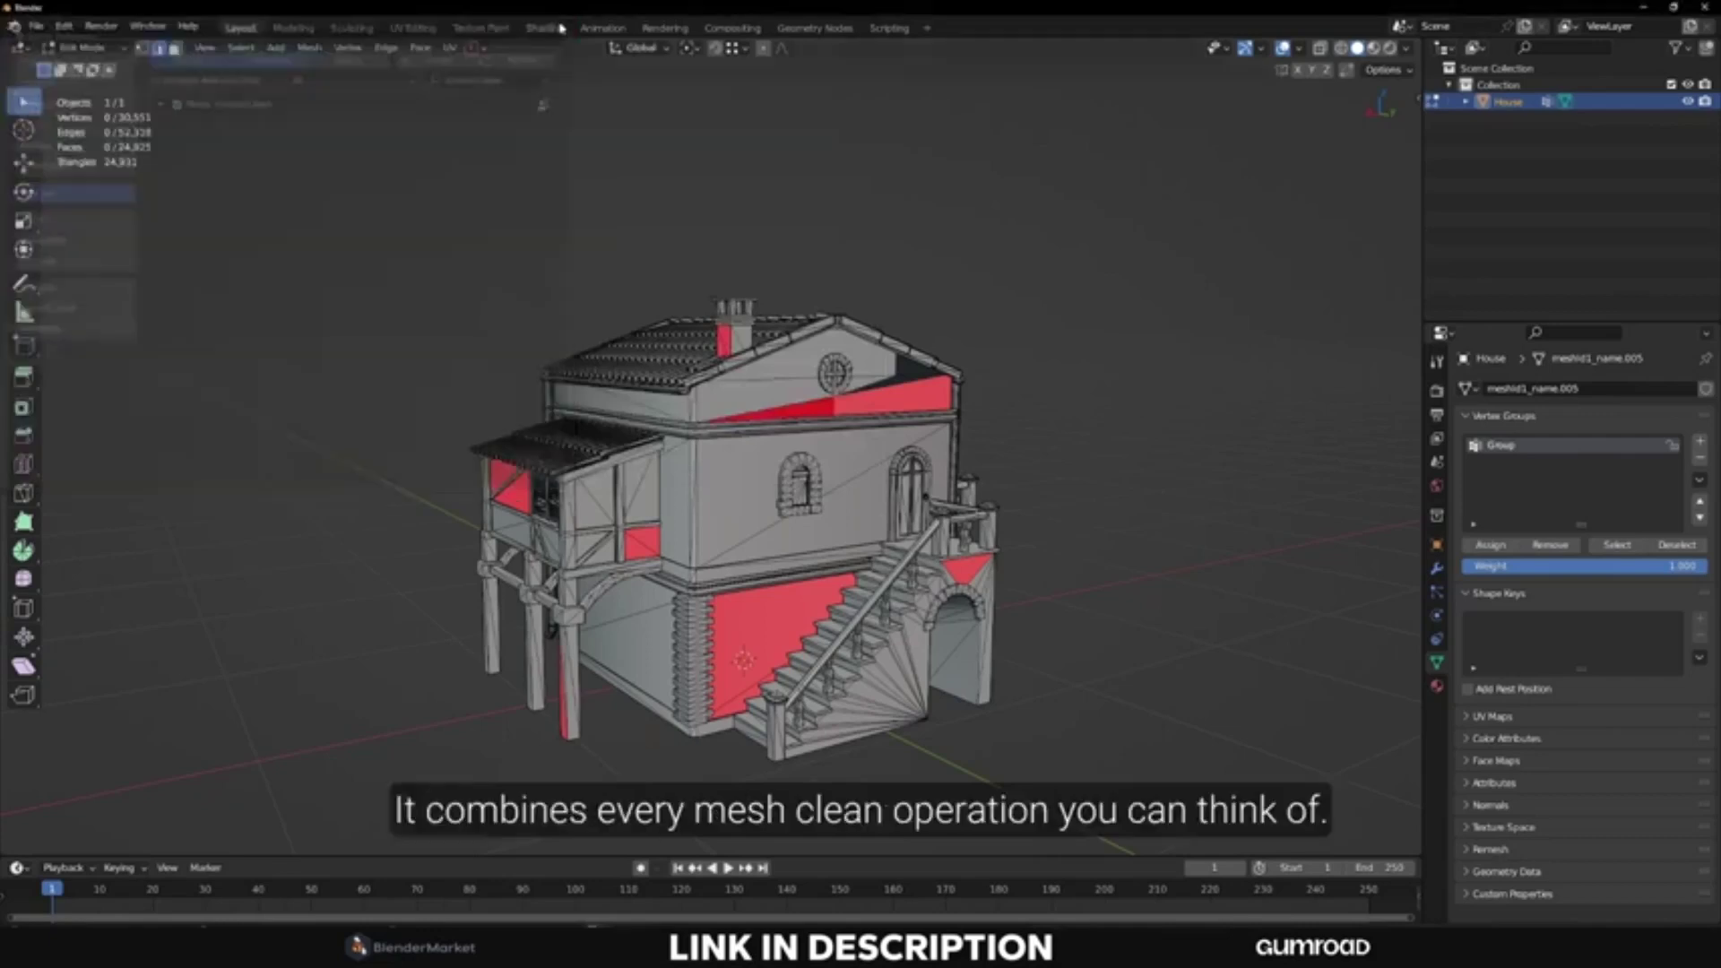
- Clean the House mesh with Instant Clean's Ultimate preset, check its material slots and close the results
key("n")
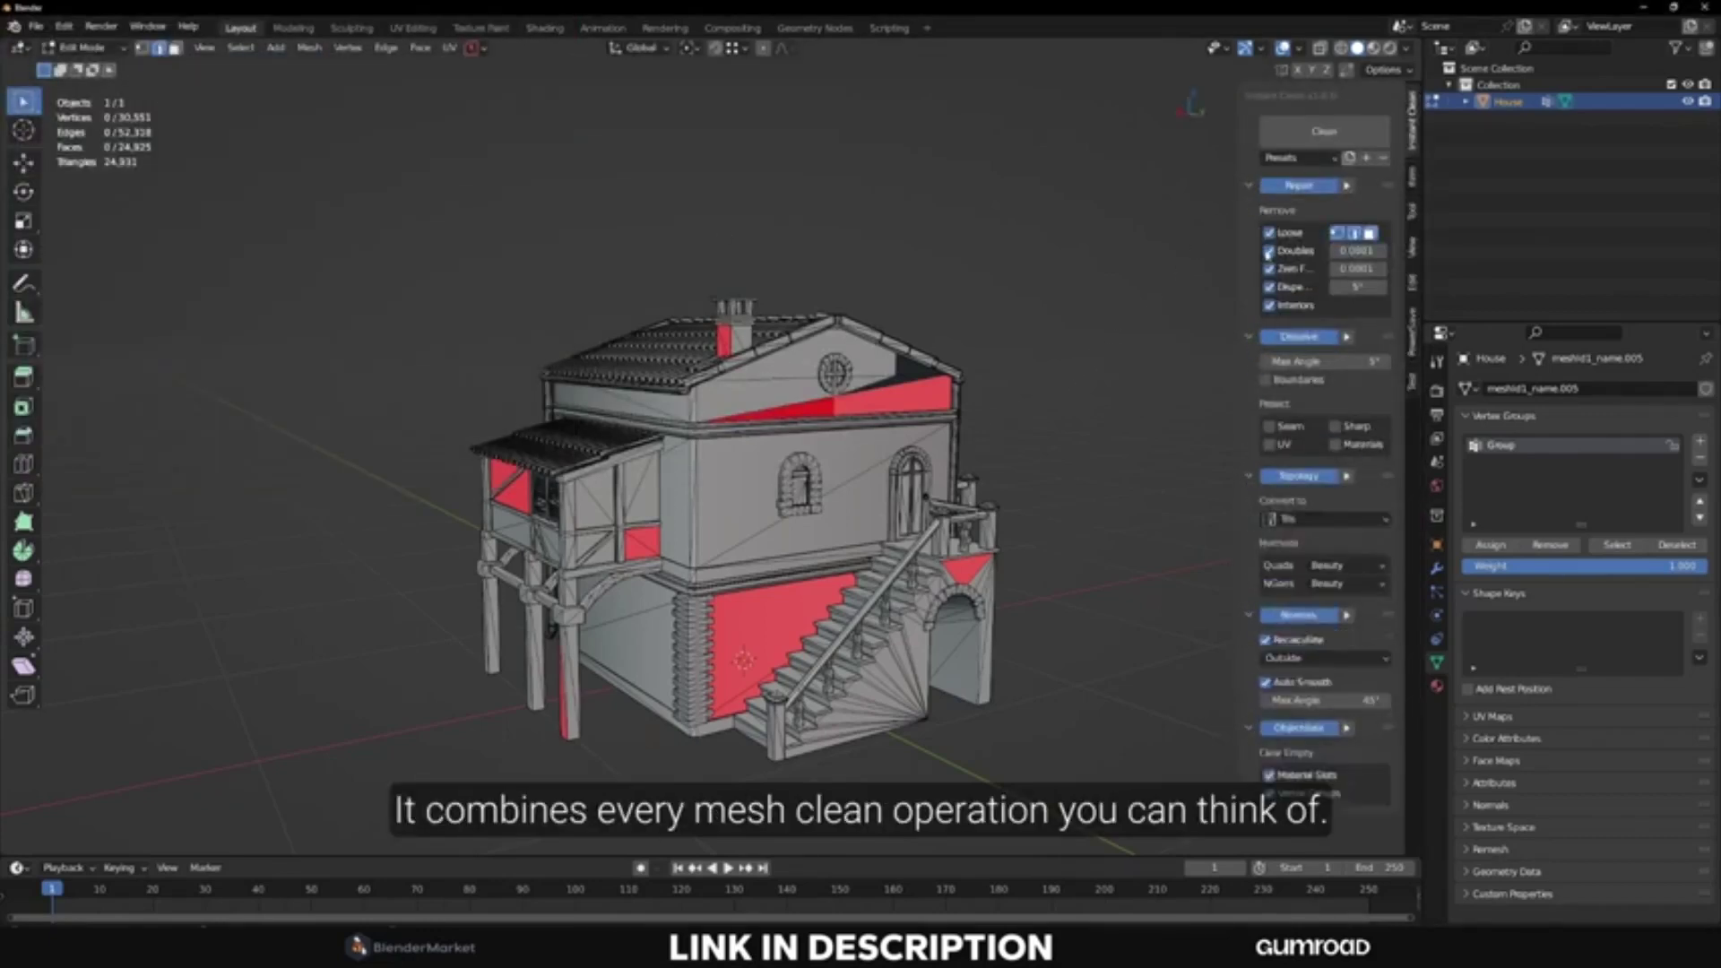
left_click(1300, 157)
left_click(1297, 213)
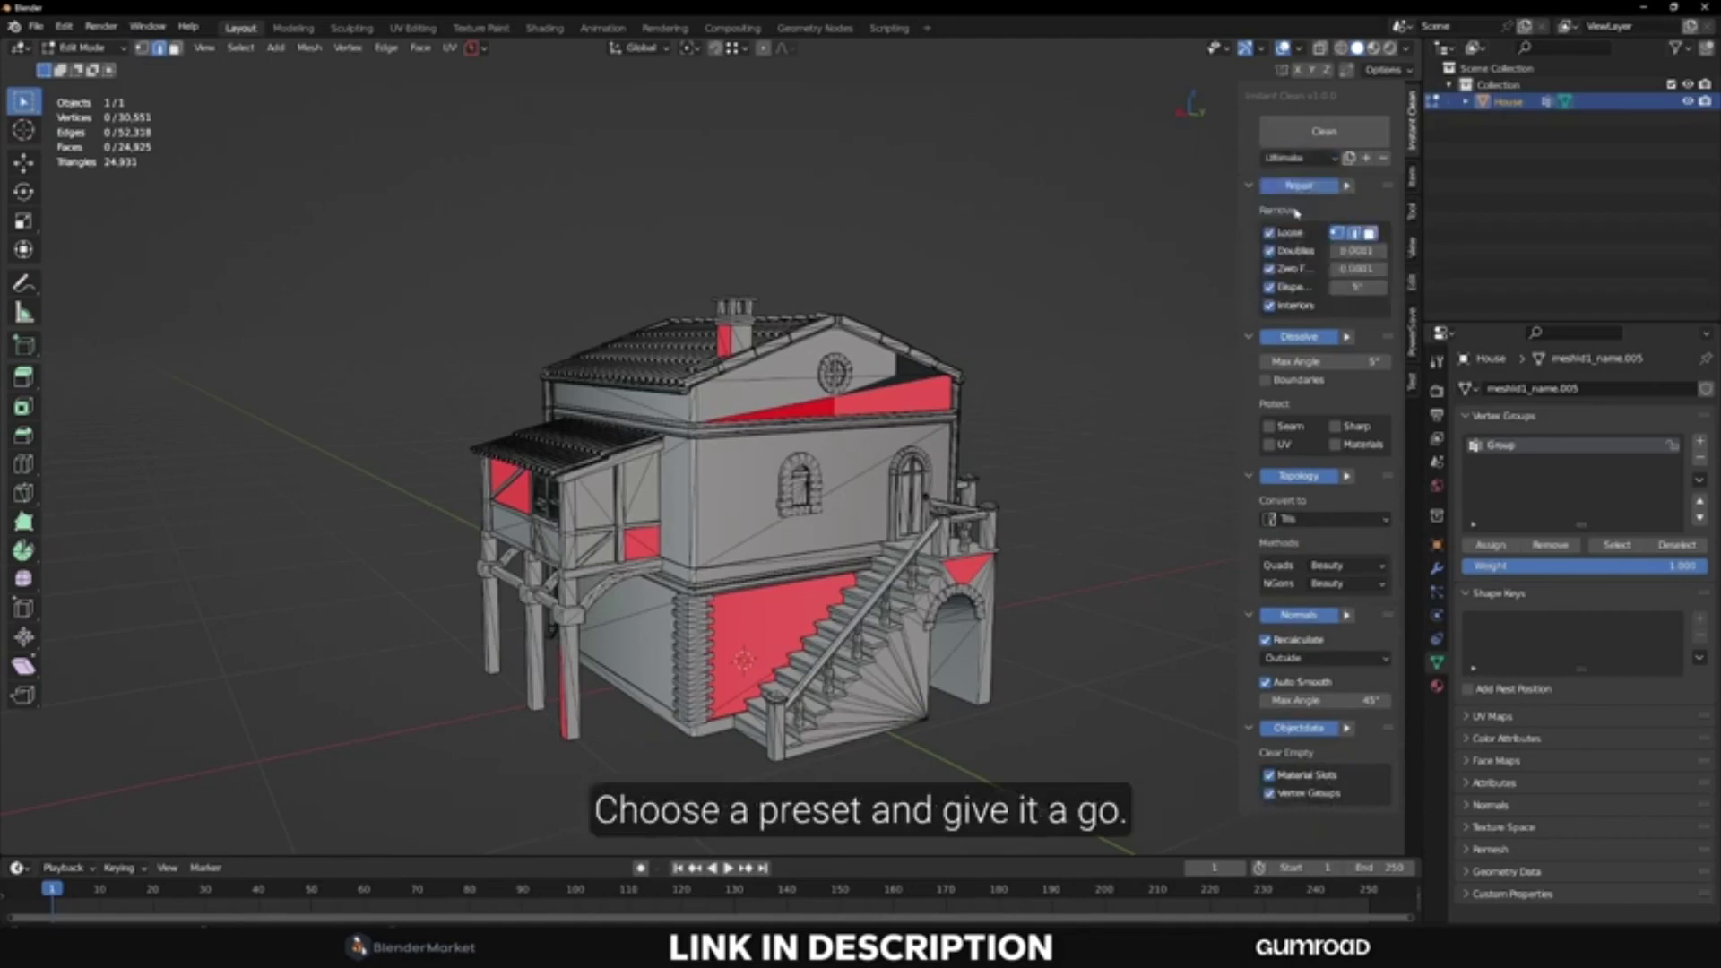
left_click(1309, 134)
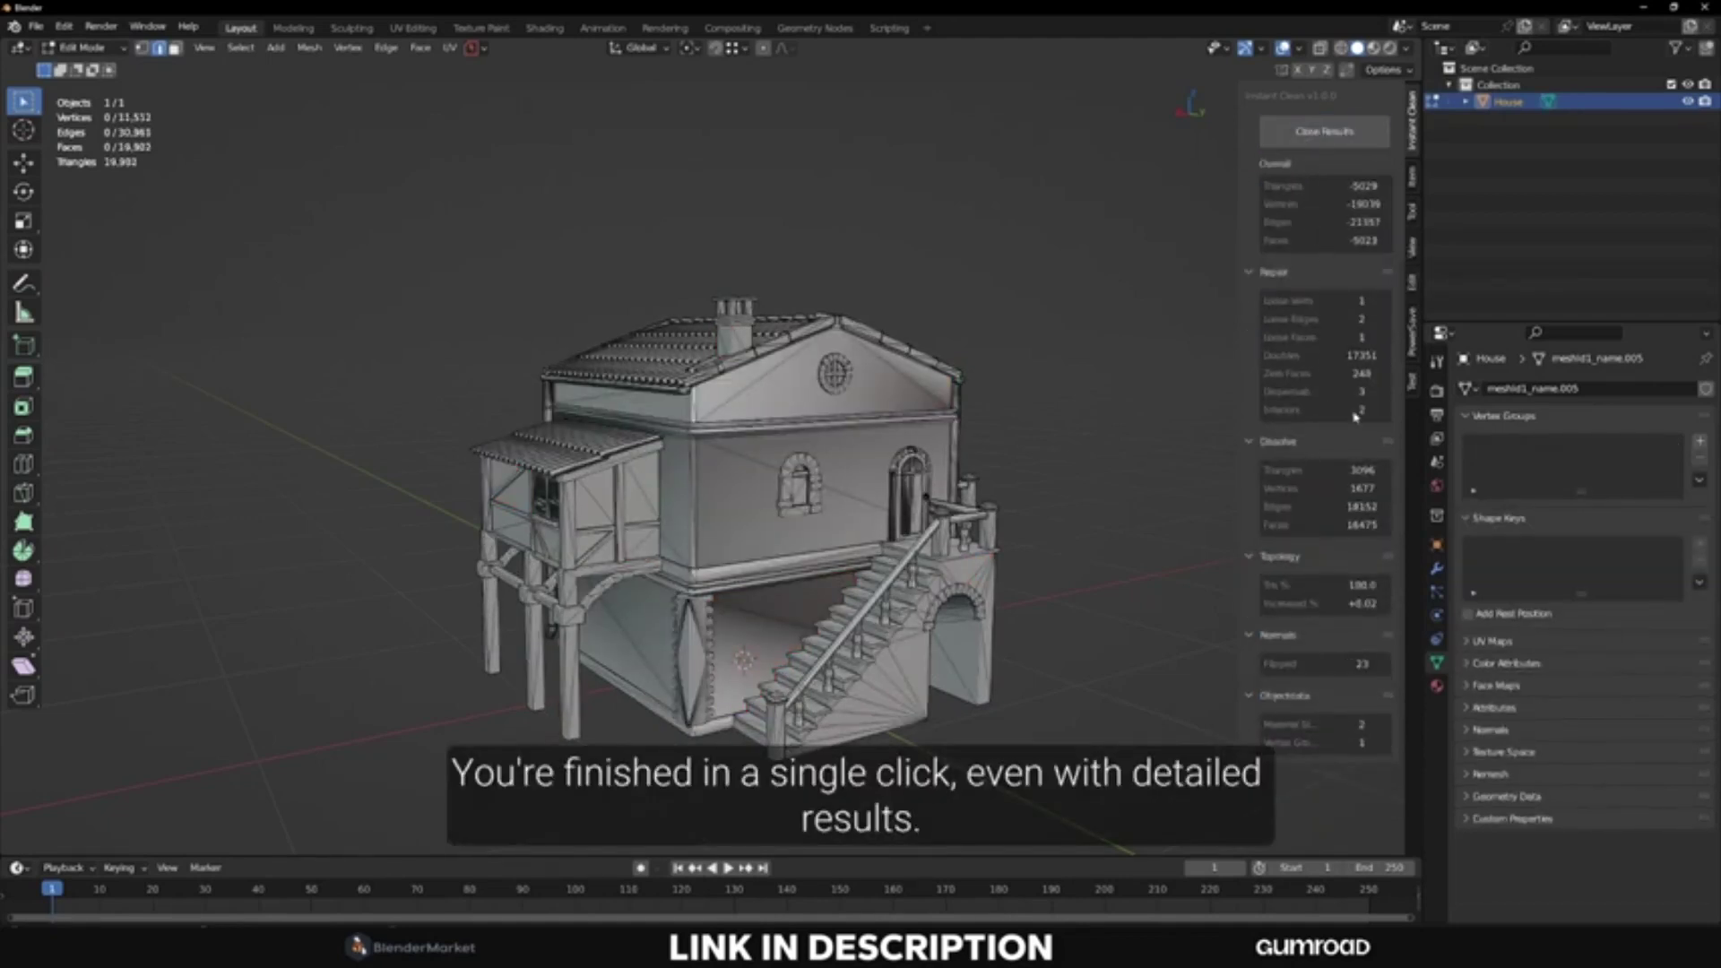
left_click(1437, 686)
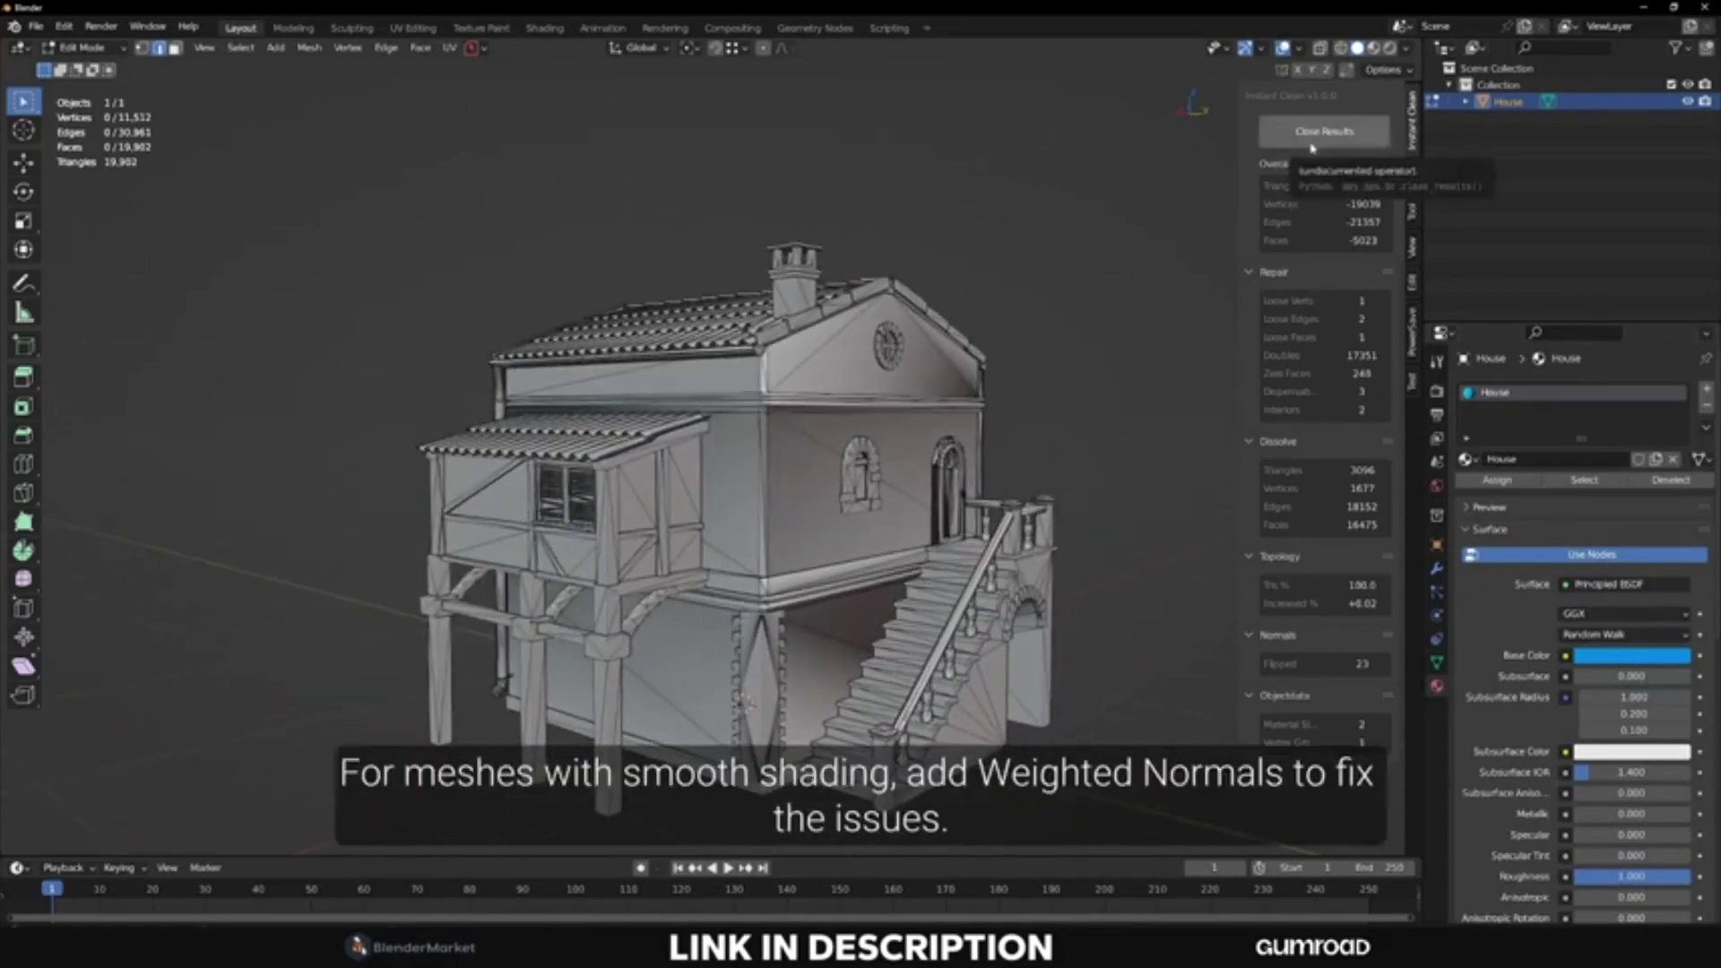
left_click(1324, 132)
- Add a Weighted Normal modifier to the House and enable Keep Sharp
left_click(1438, 567)
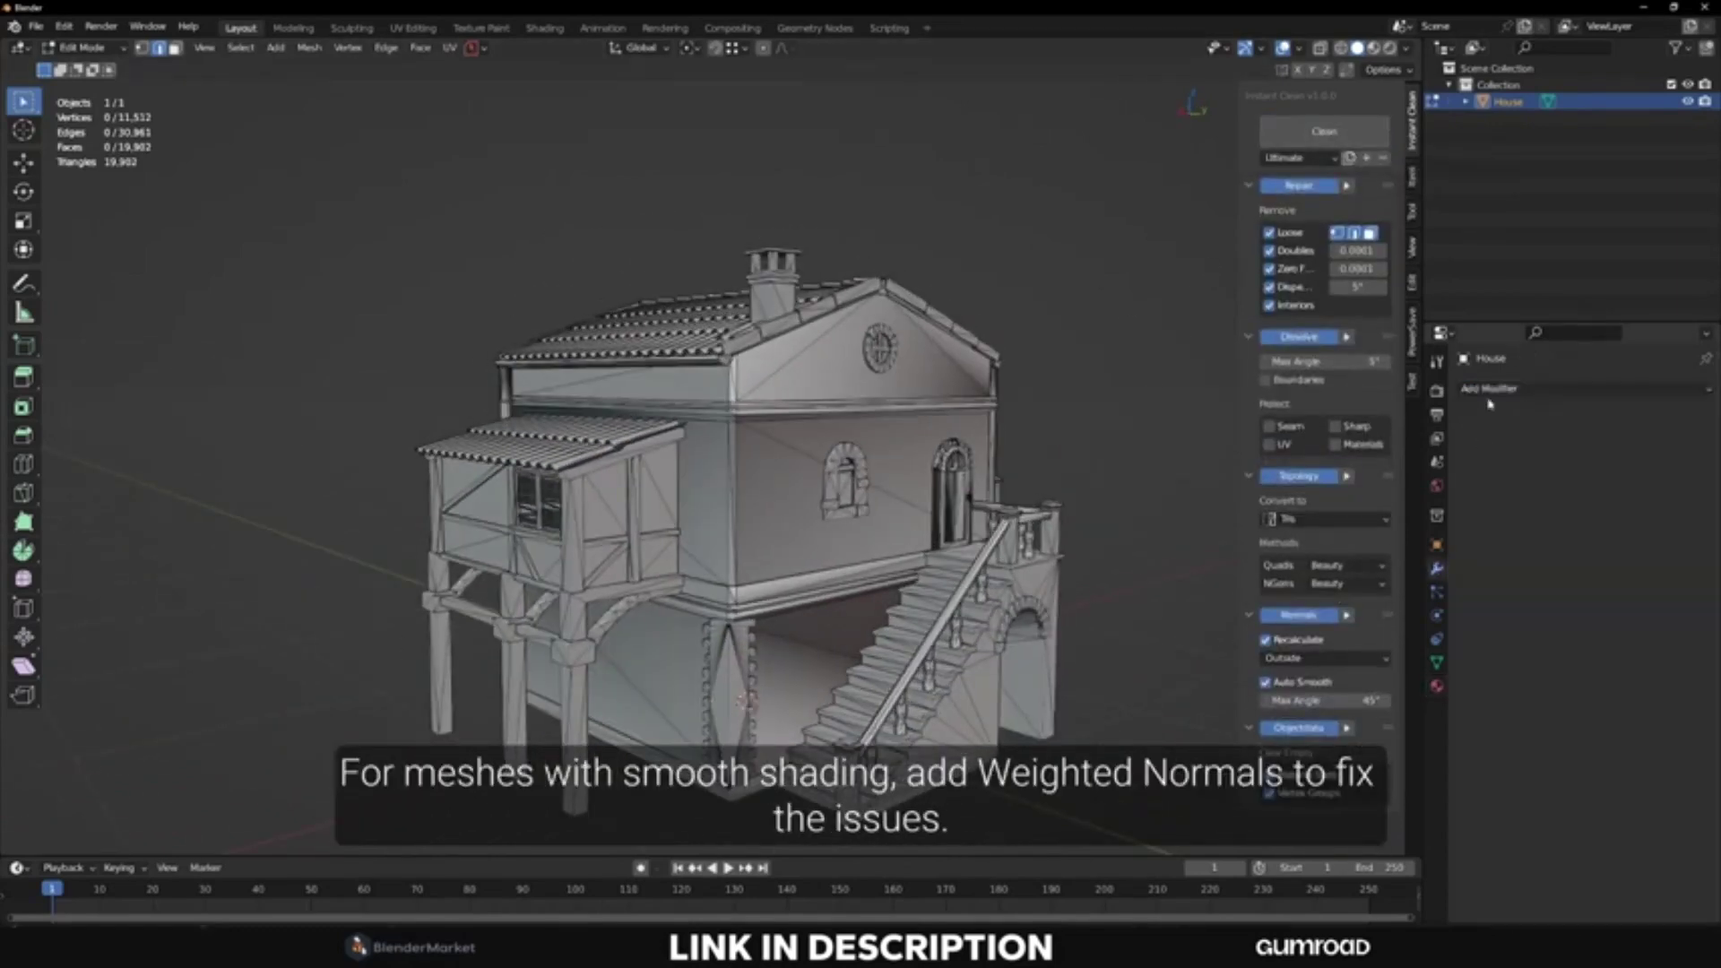
left_click(1490, 426)
left_click(1291, 491)
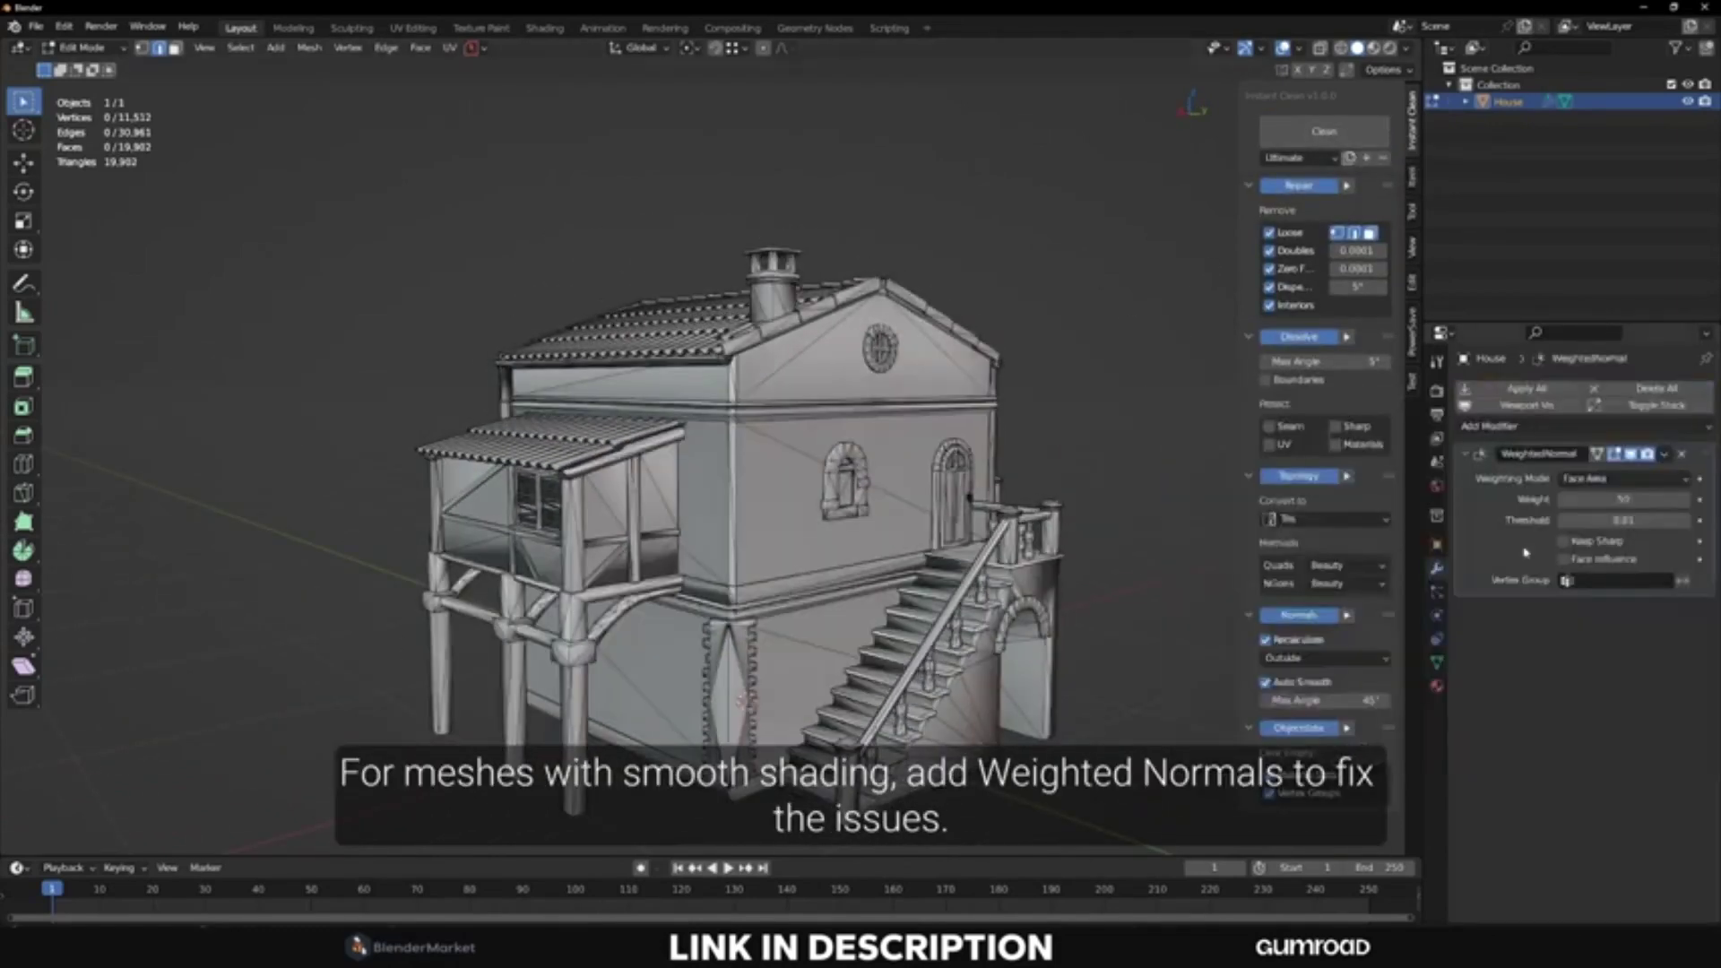
left_click(1565, 542)
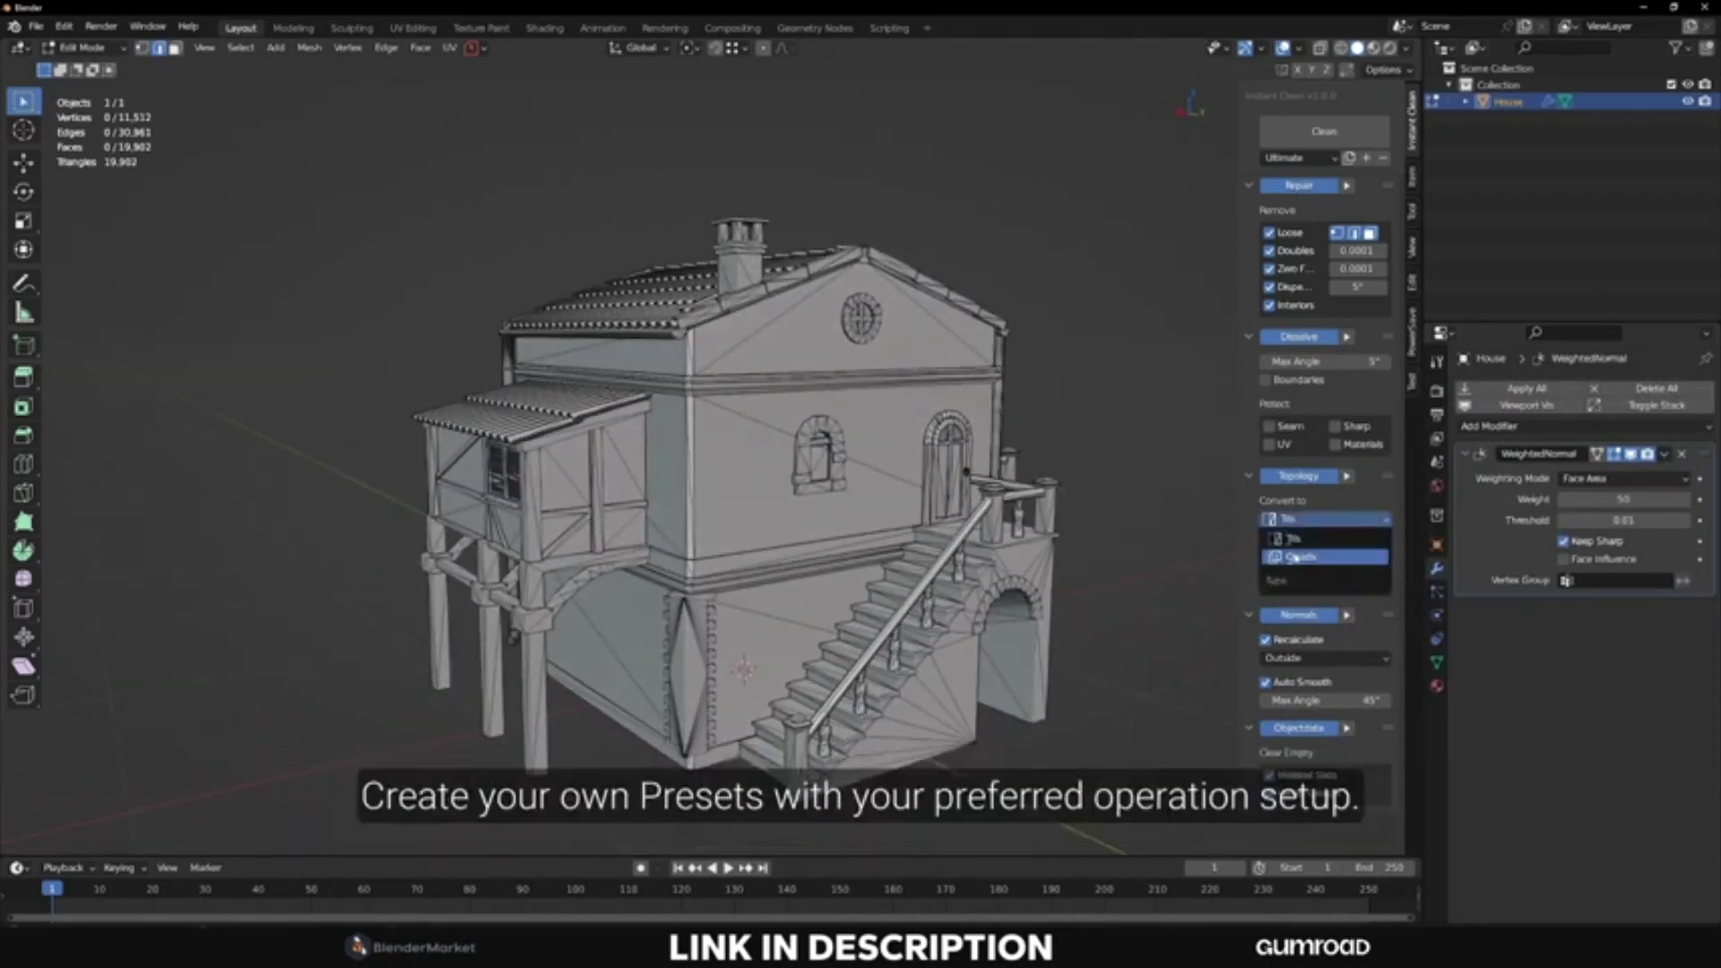
- Set Instant Clean's topology conversion to Quads and run the cleanup on the House mesh
left_click(1295, 557)
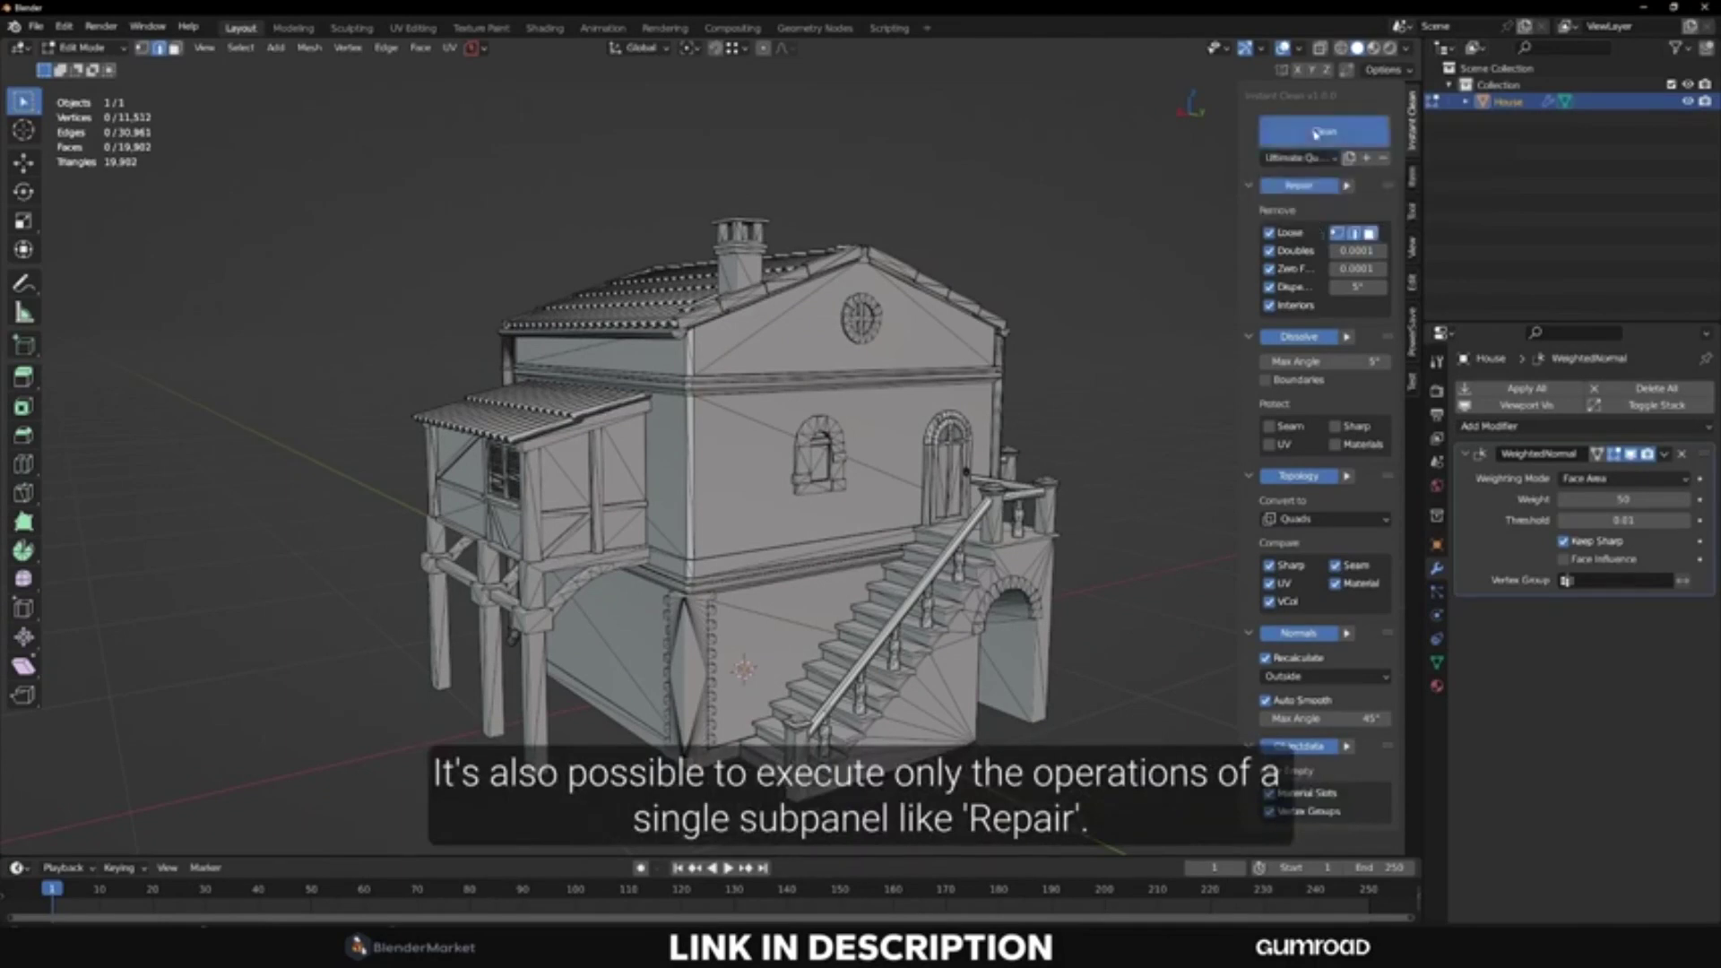
left_click(1316, 133)
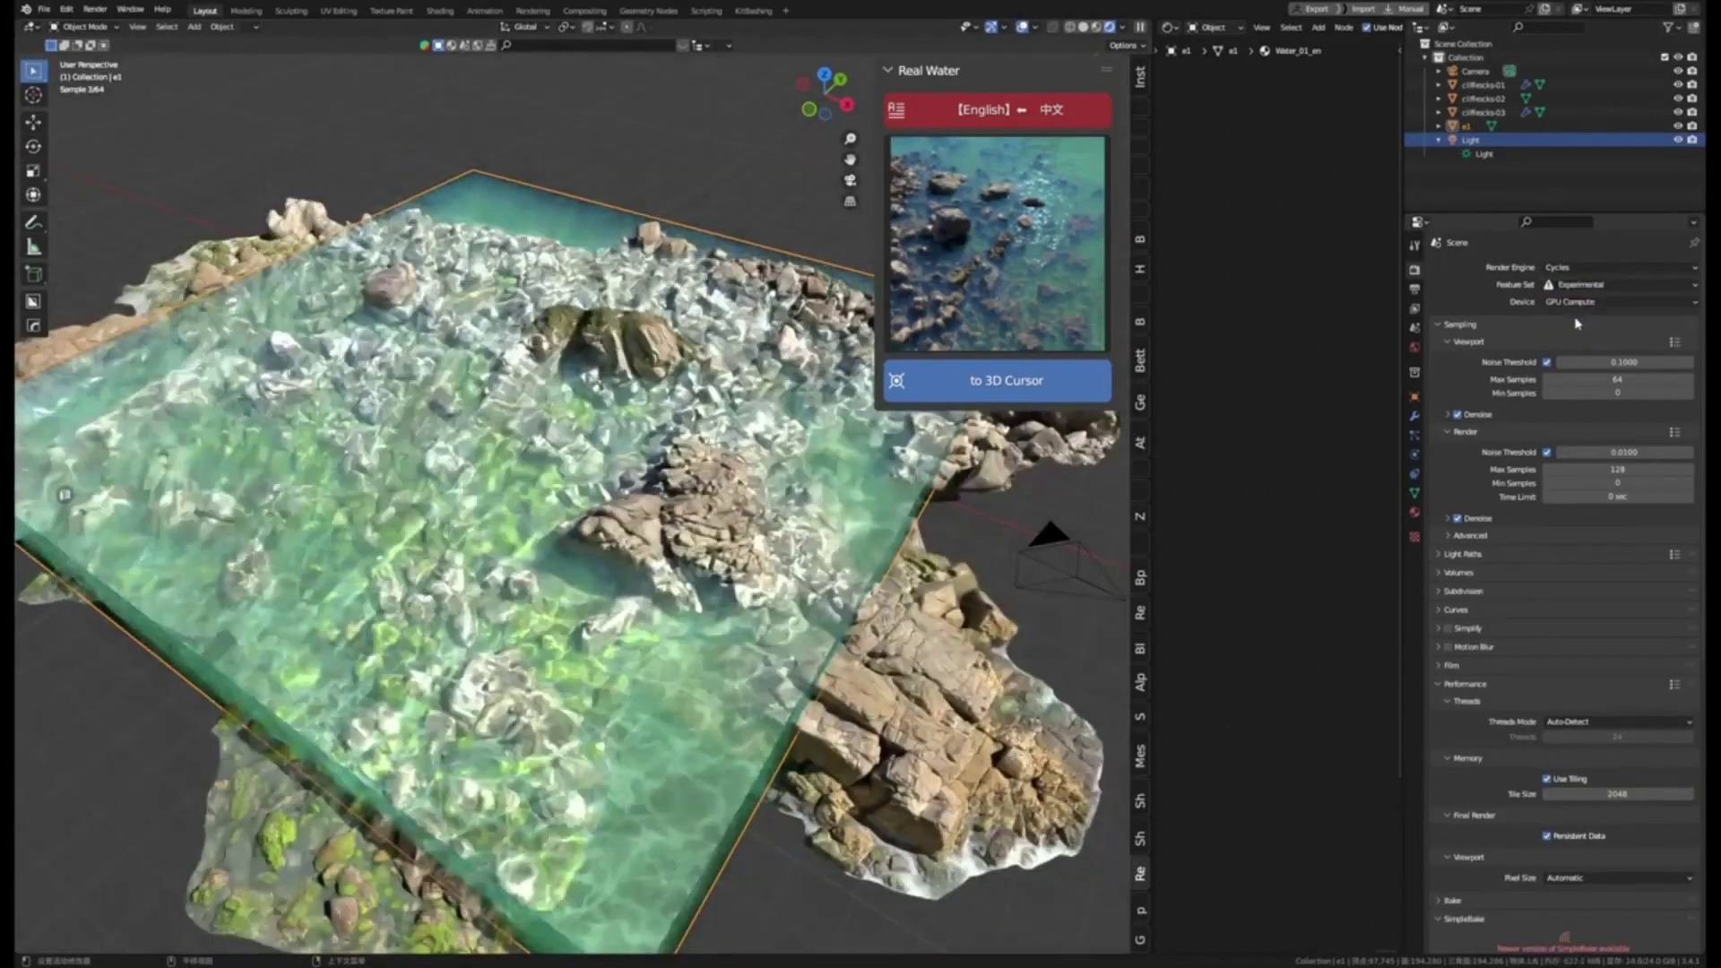
- Give the water object e1 a Simple Subdivision modifier with Adaptive Subdivision, and set its material's Waves to 0.351
left_click(1415, 417)
left_click(1479, 273)
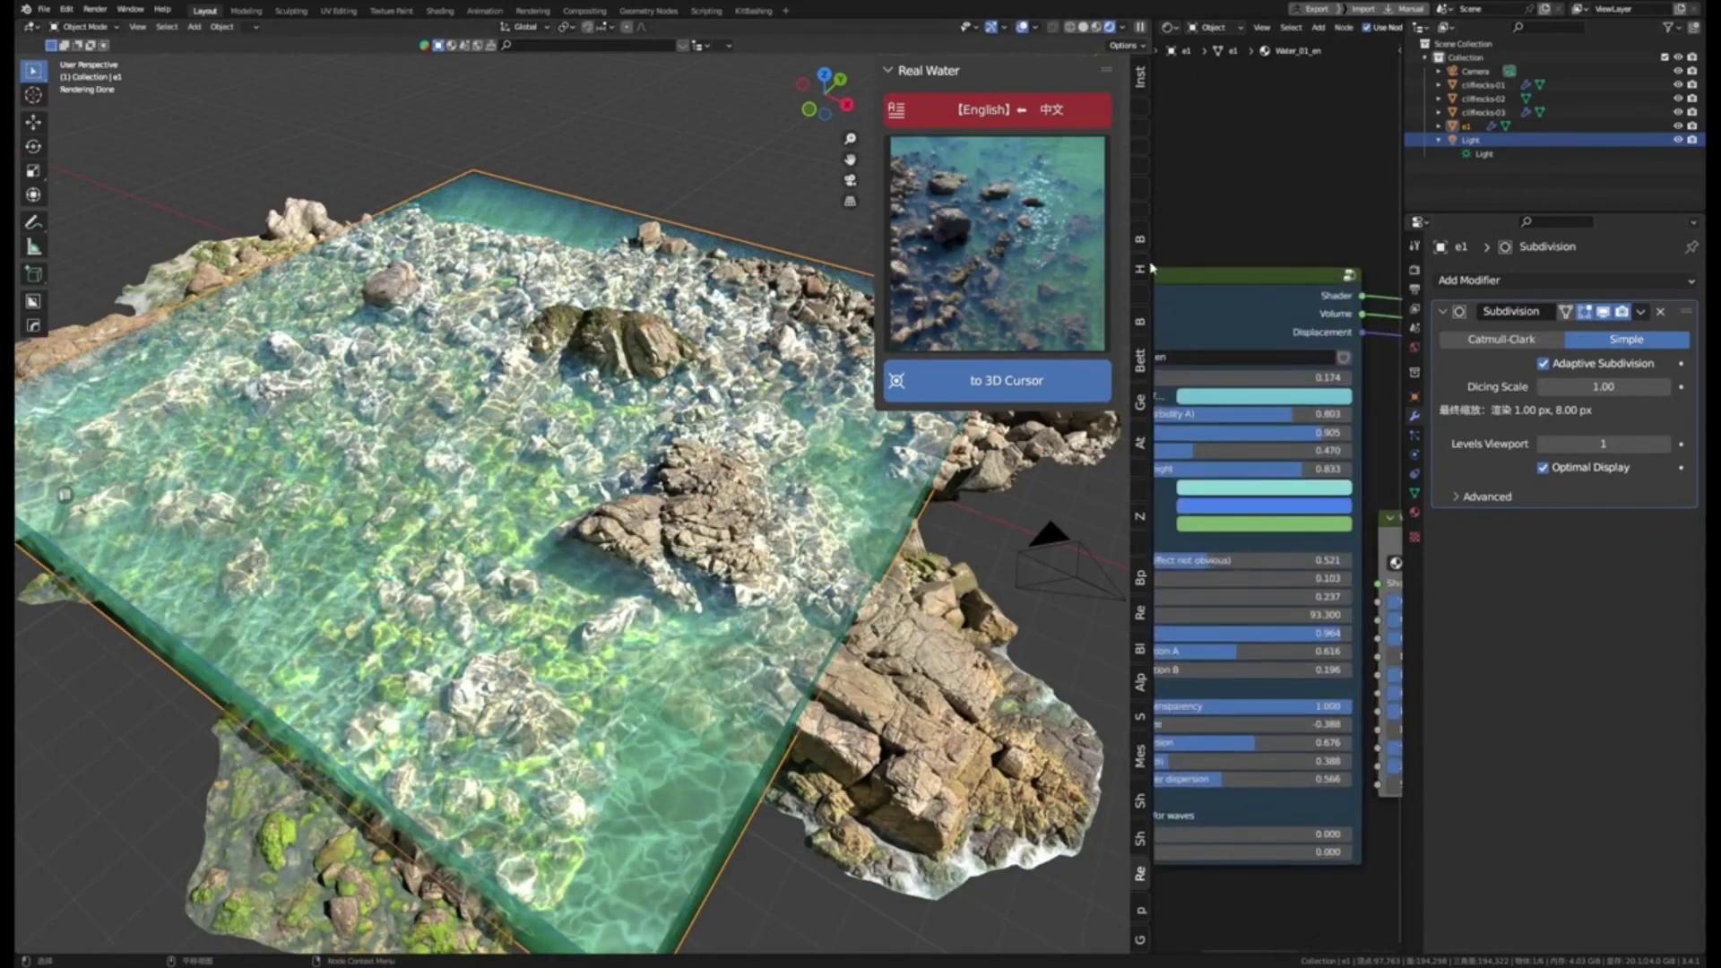
scroll(1060, 581, "up", 2)
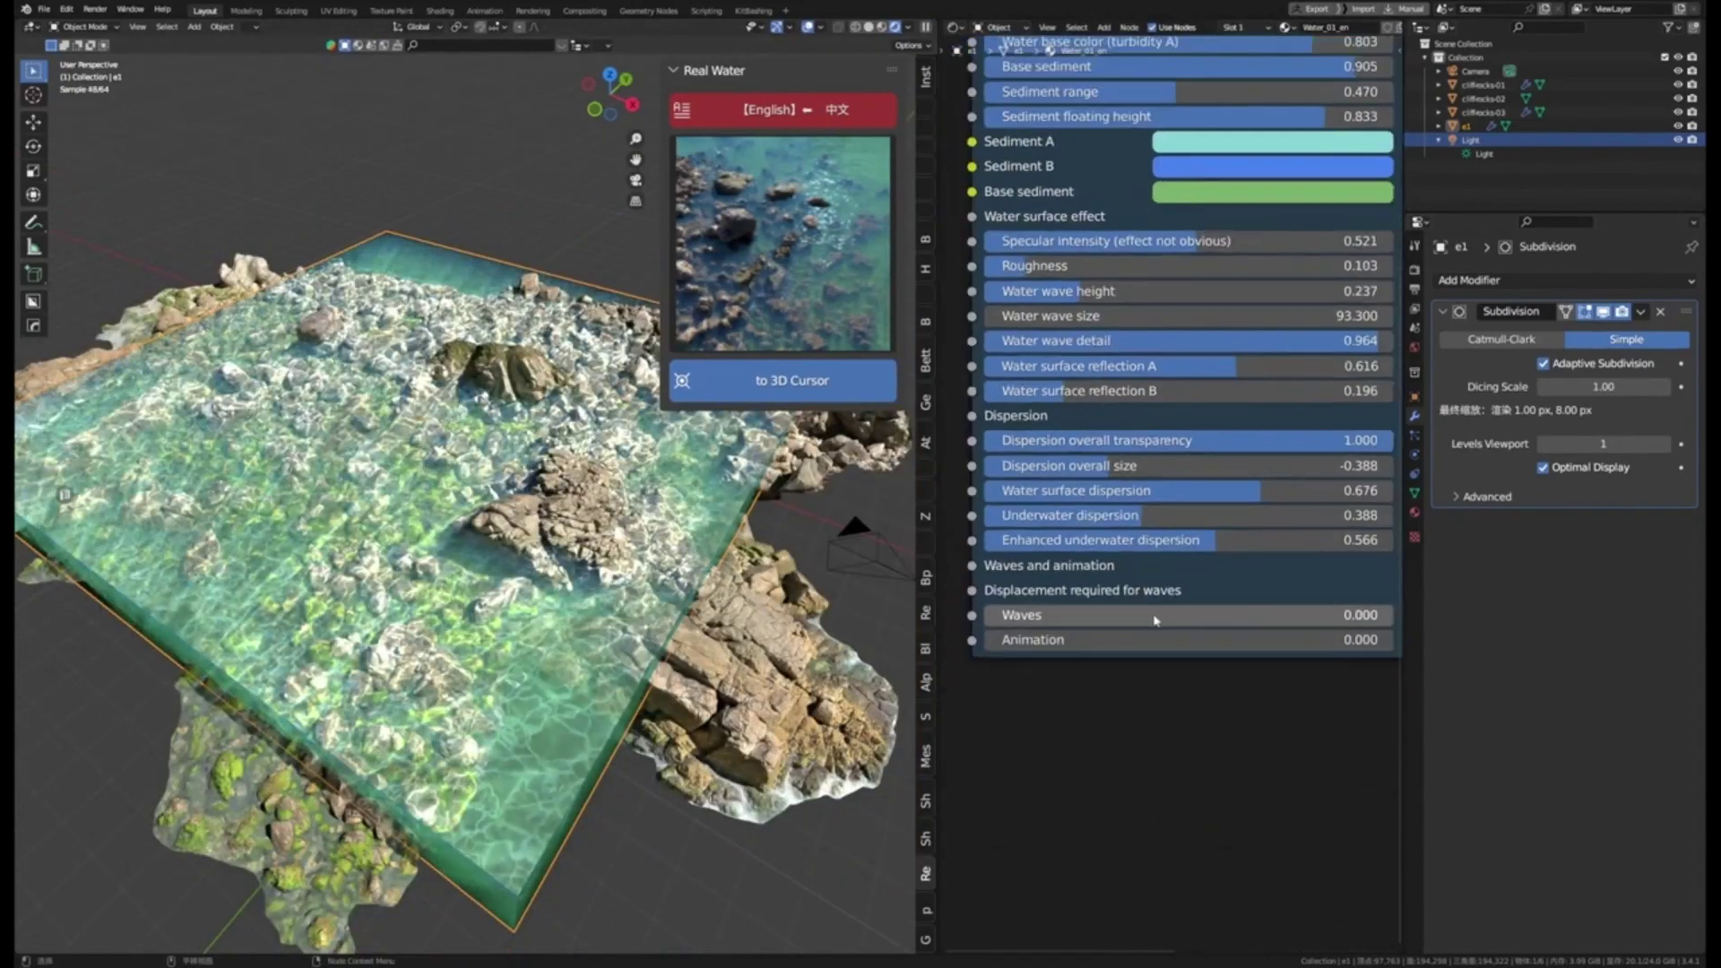
left_click_drag(1022, 615, 1129, 615)
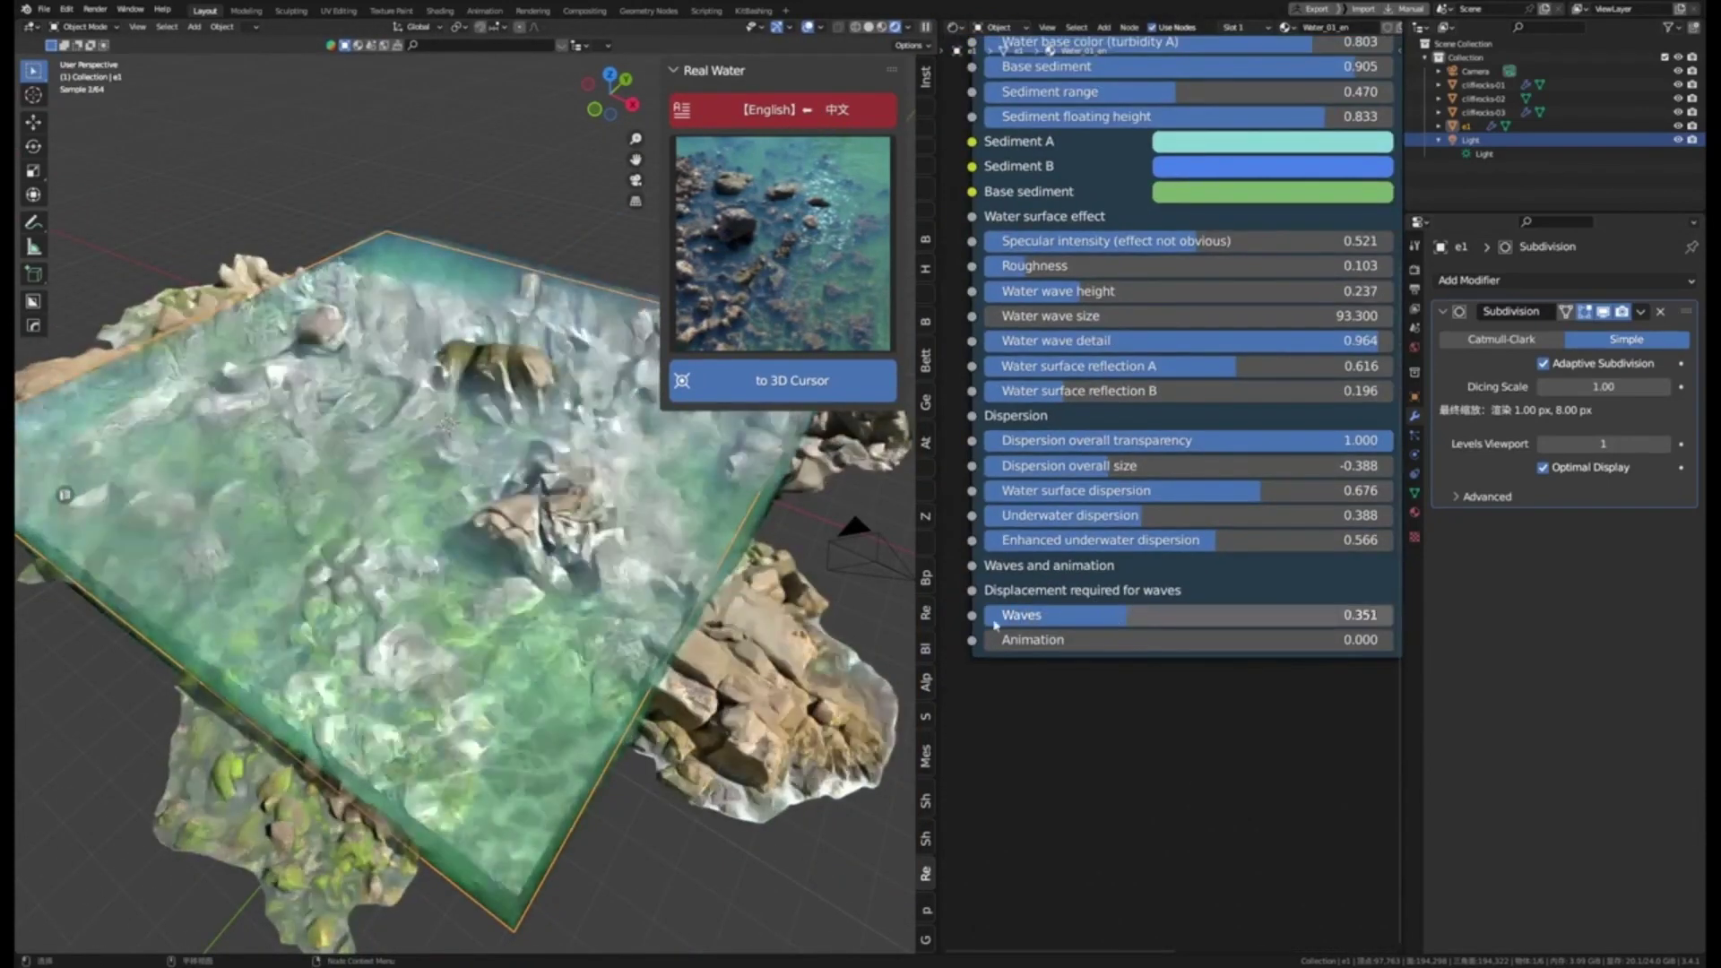
left_click_drag(18, 951, 23, 751)
left_click(31, 761)
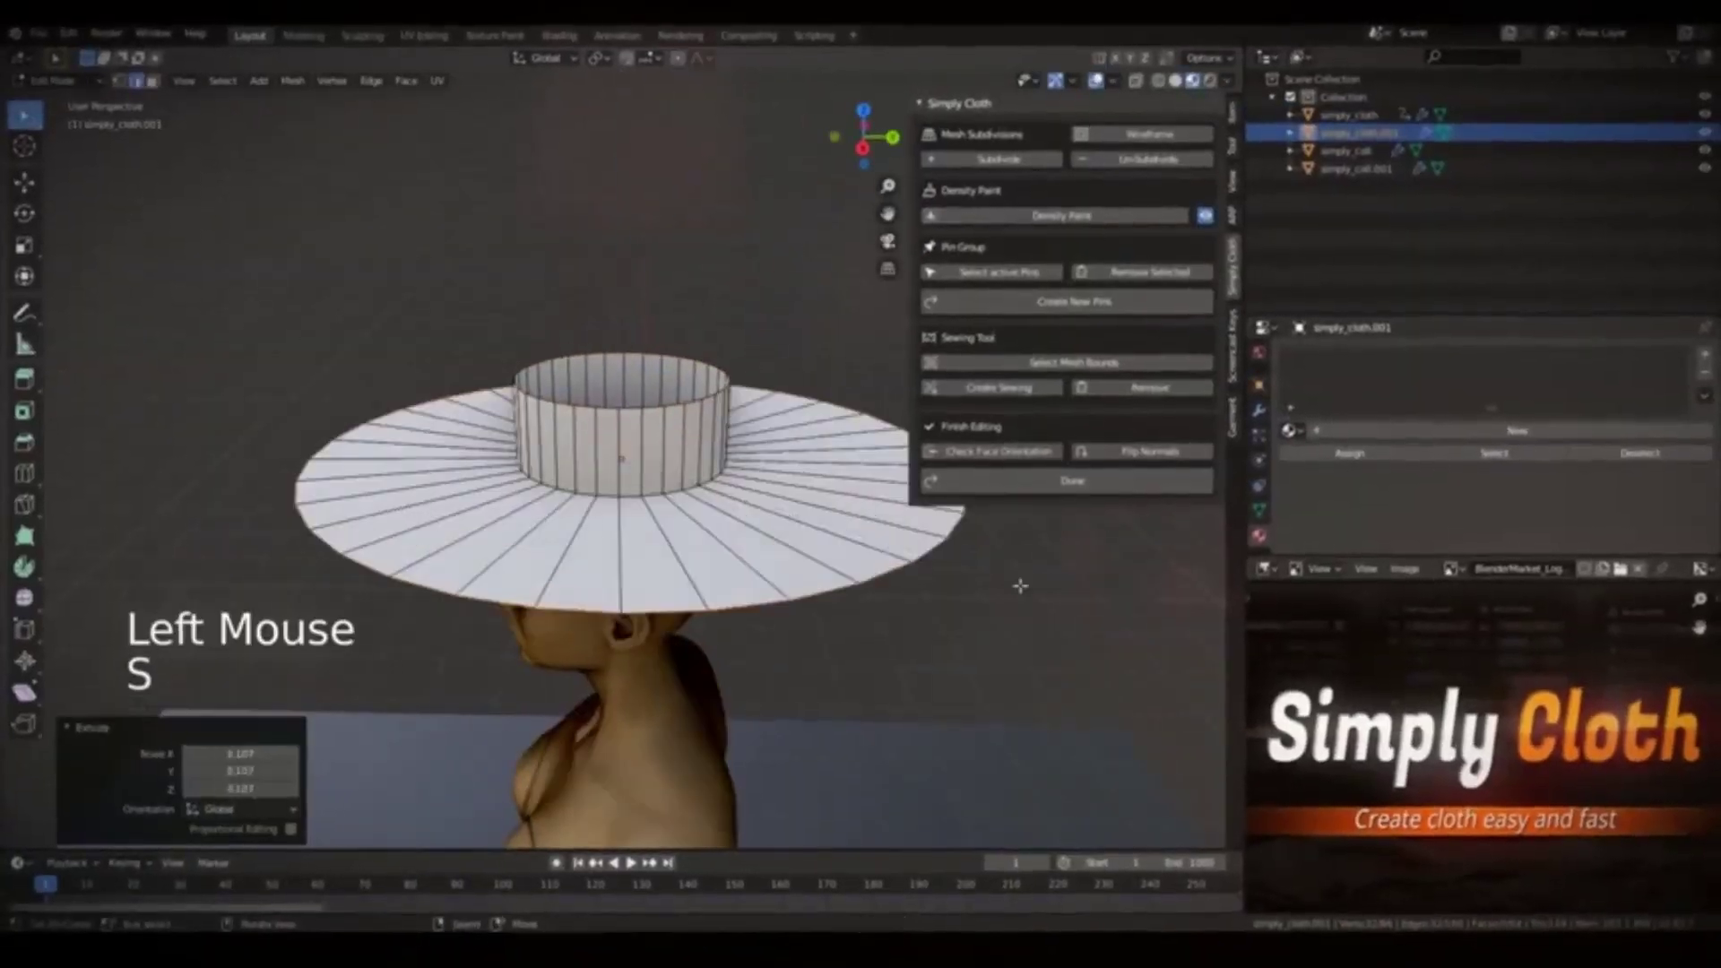
middle_click_drag(1019, 583, 834, 509)
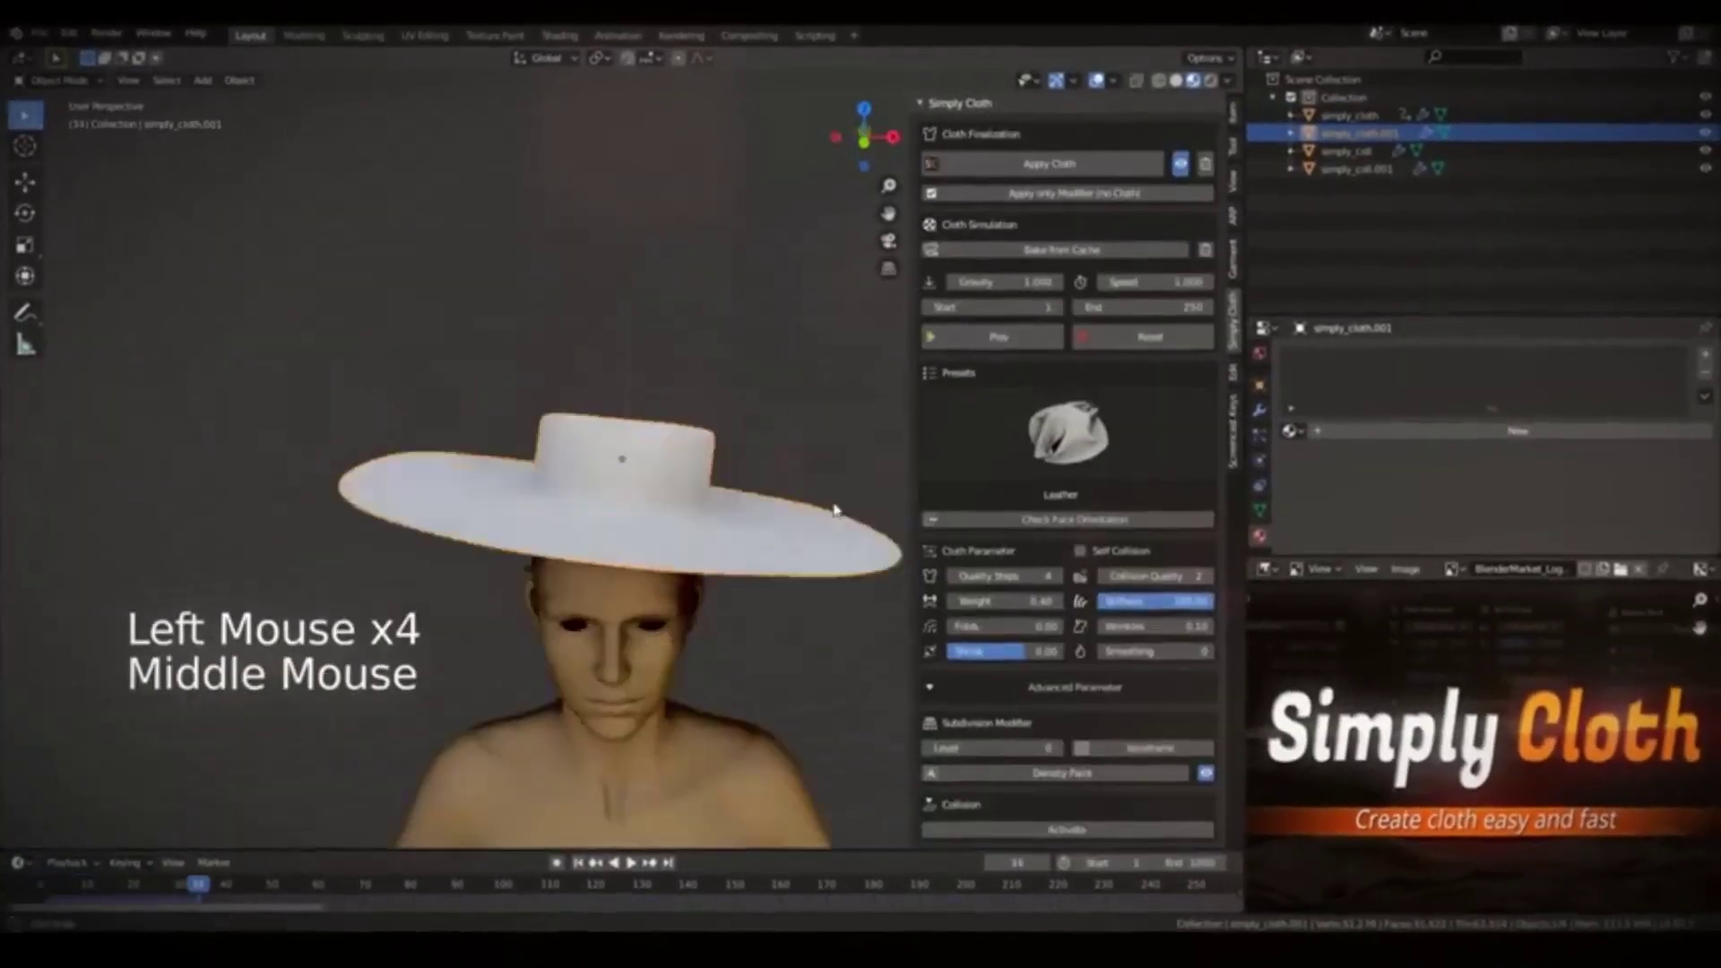
middle_click_drag(627, 449, 574, 430)
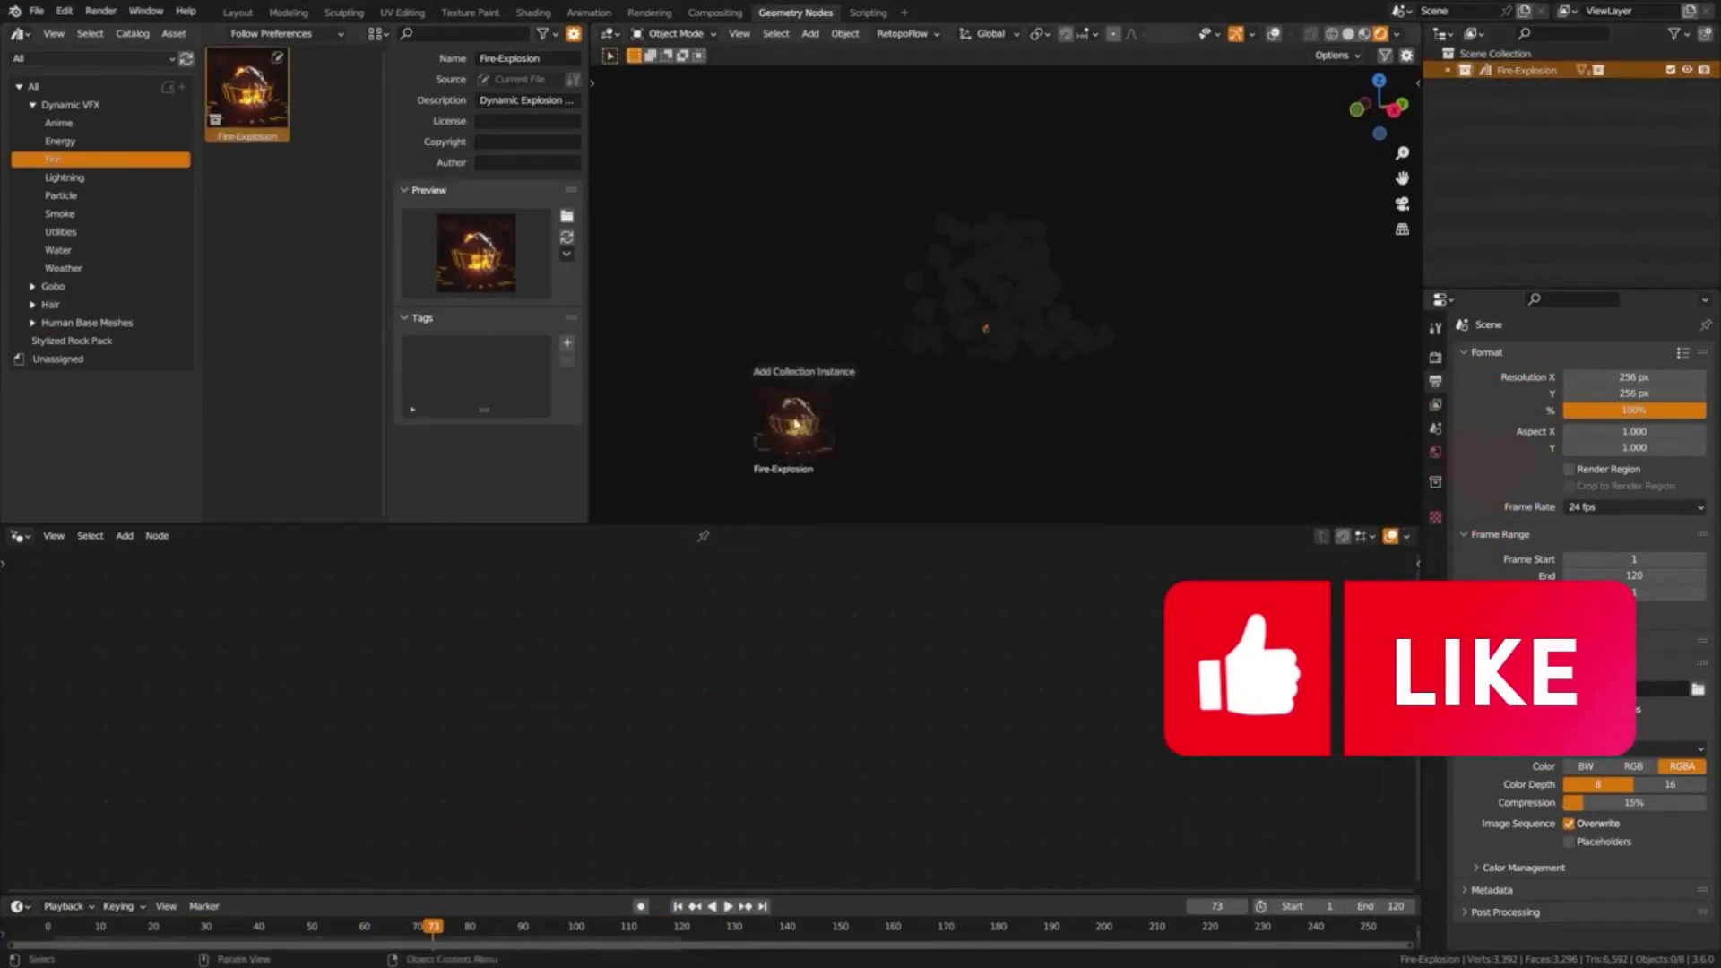
- Add the Fire-Explosion effect from the Dynamic VFX assets to the scene as a collection instance
left_click_drag(795, 424, 795, 424)
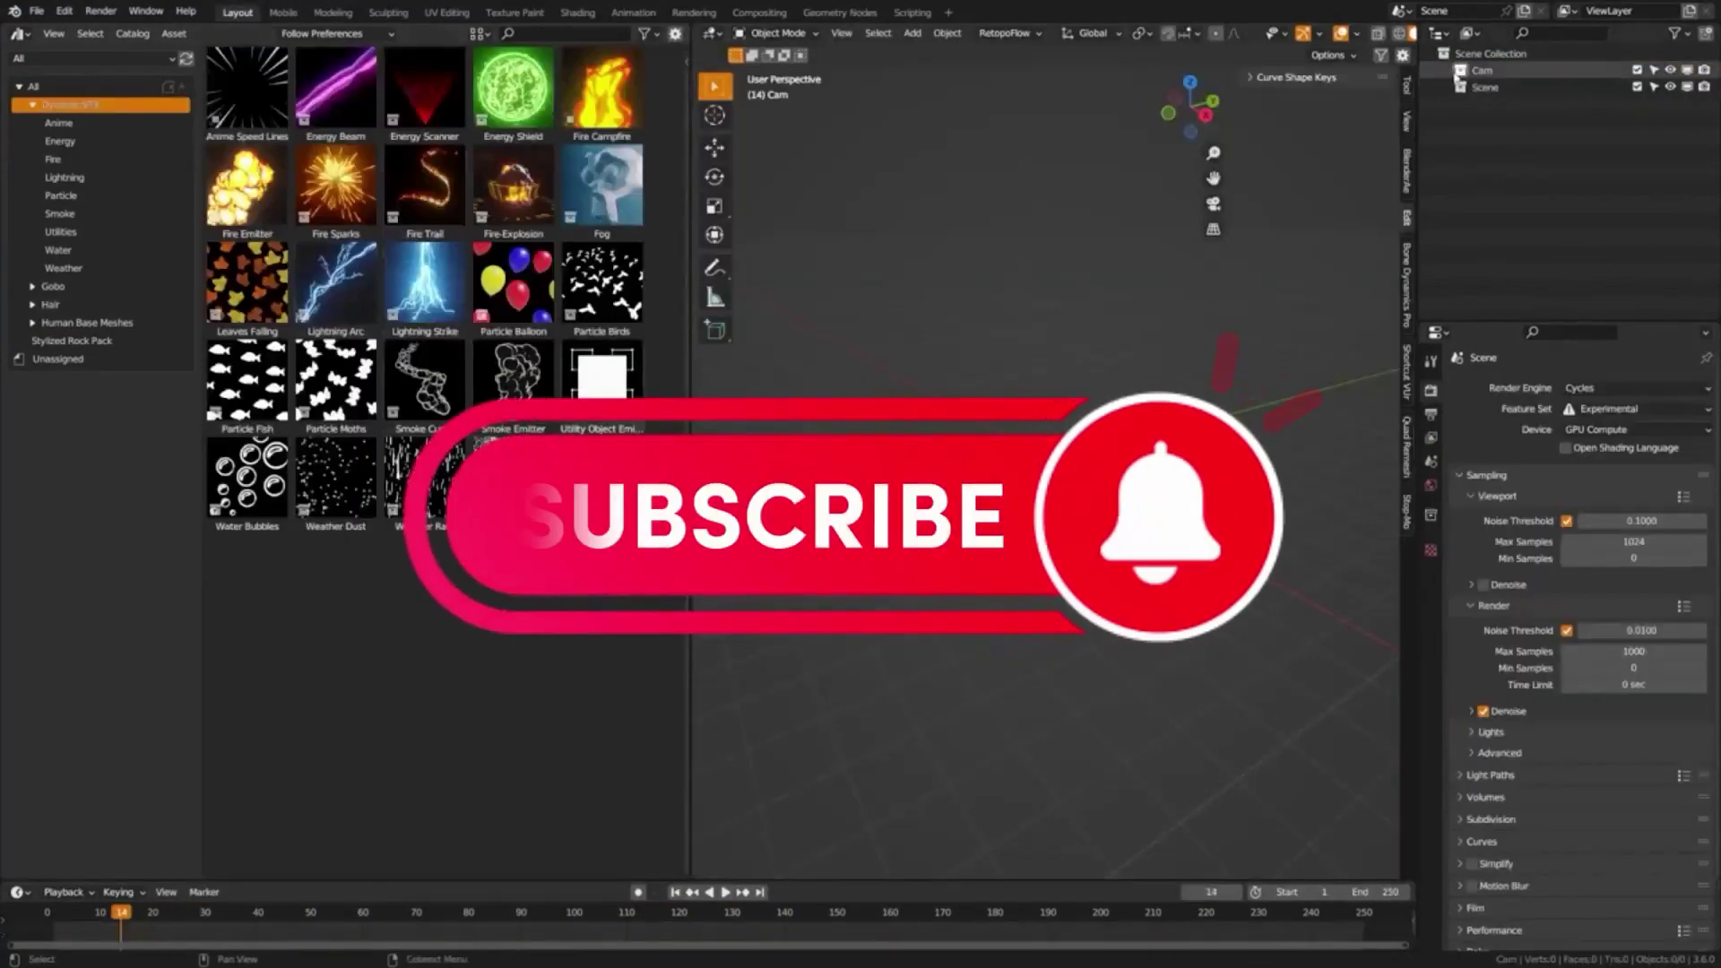
left_click_drag(514, 188, 995, 376)
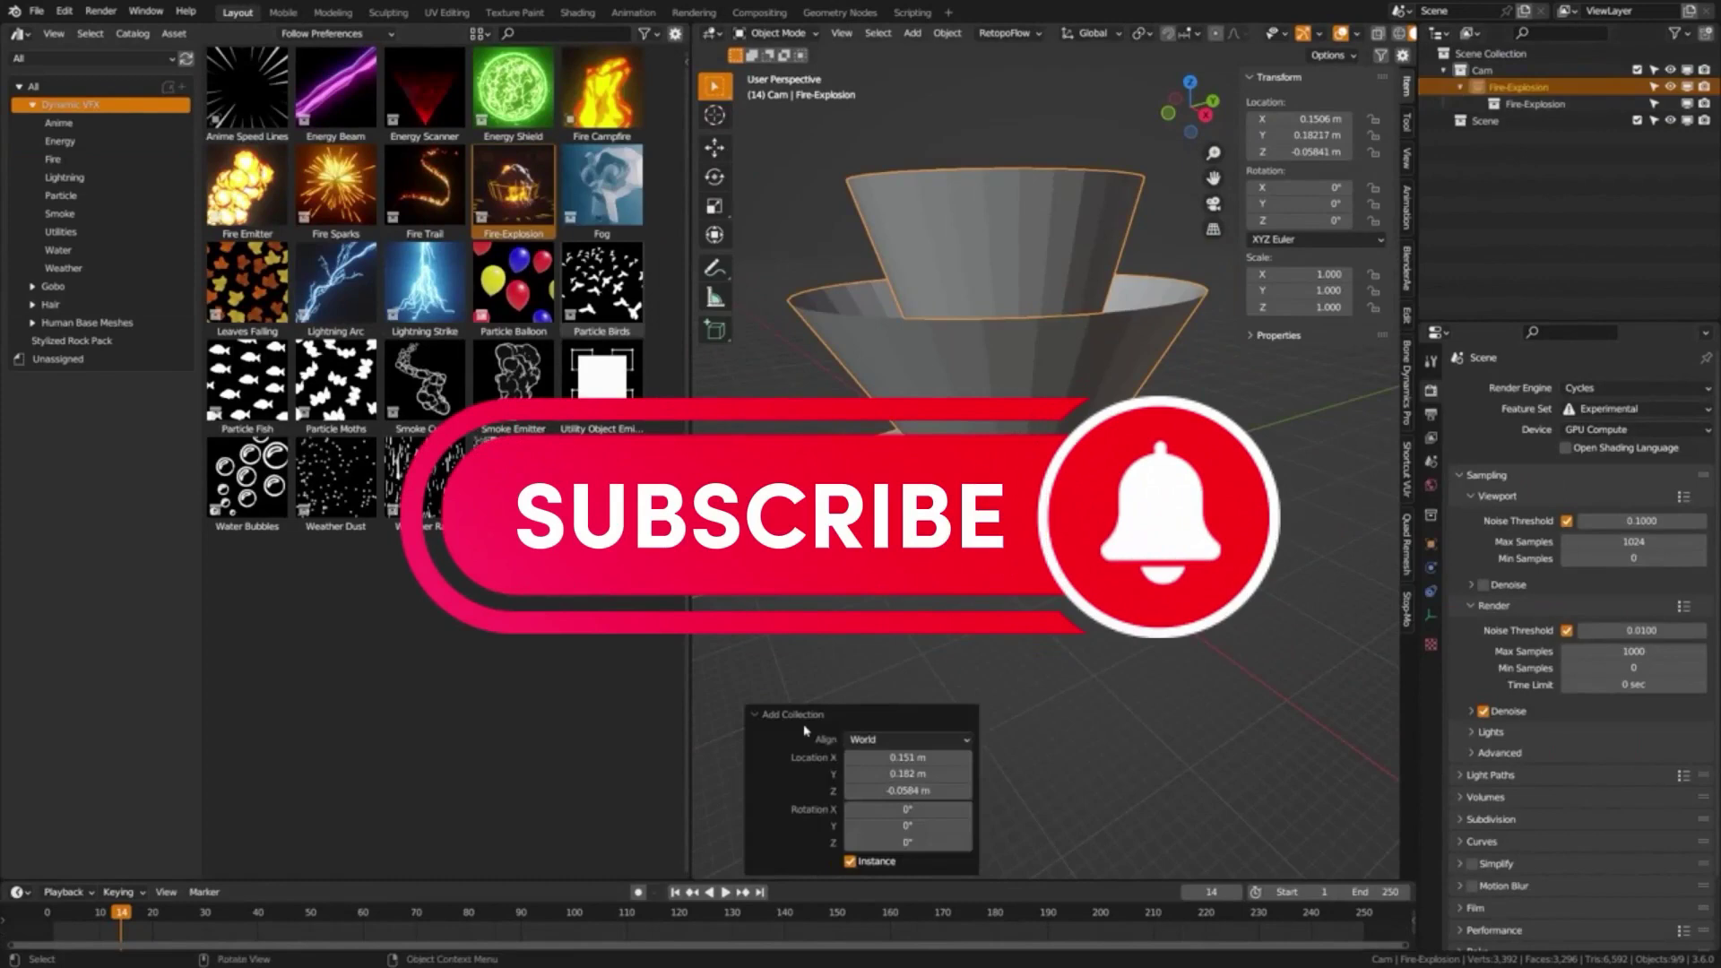
left_click(1458, 87)
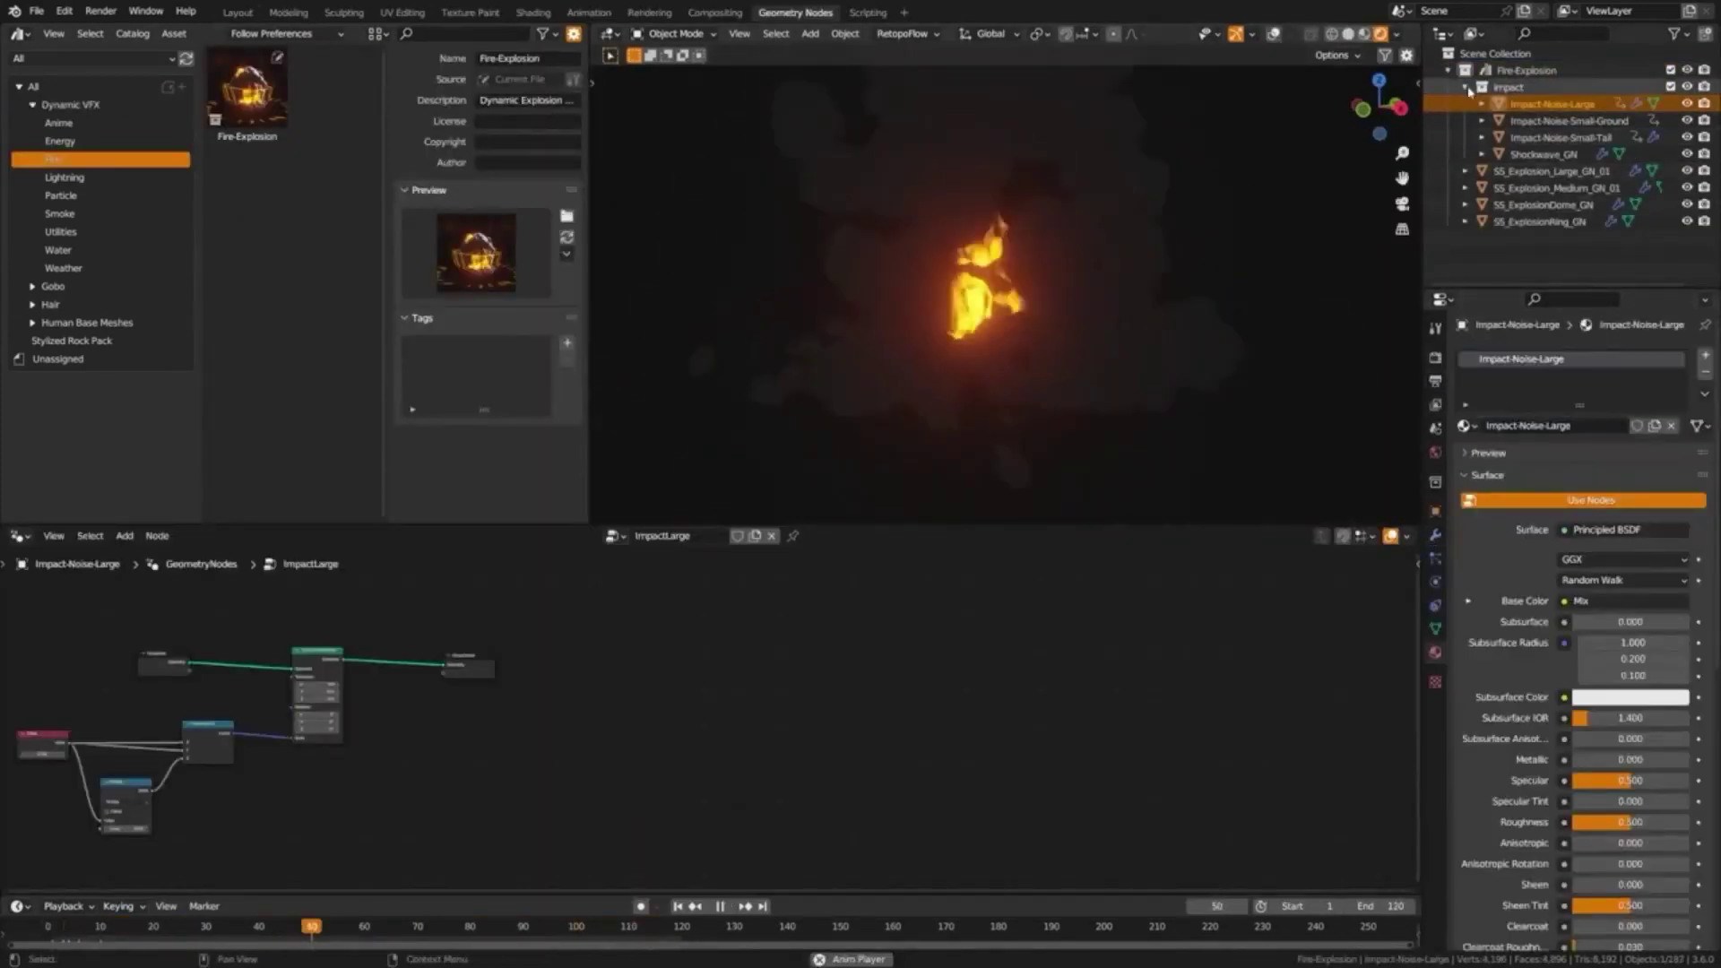
- Collapse the Impact collection, select SS_Explosion_Large_GN_01 and toggle its viewport visibility
left_click(1467, 87)
left_click(1551, 104)
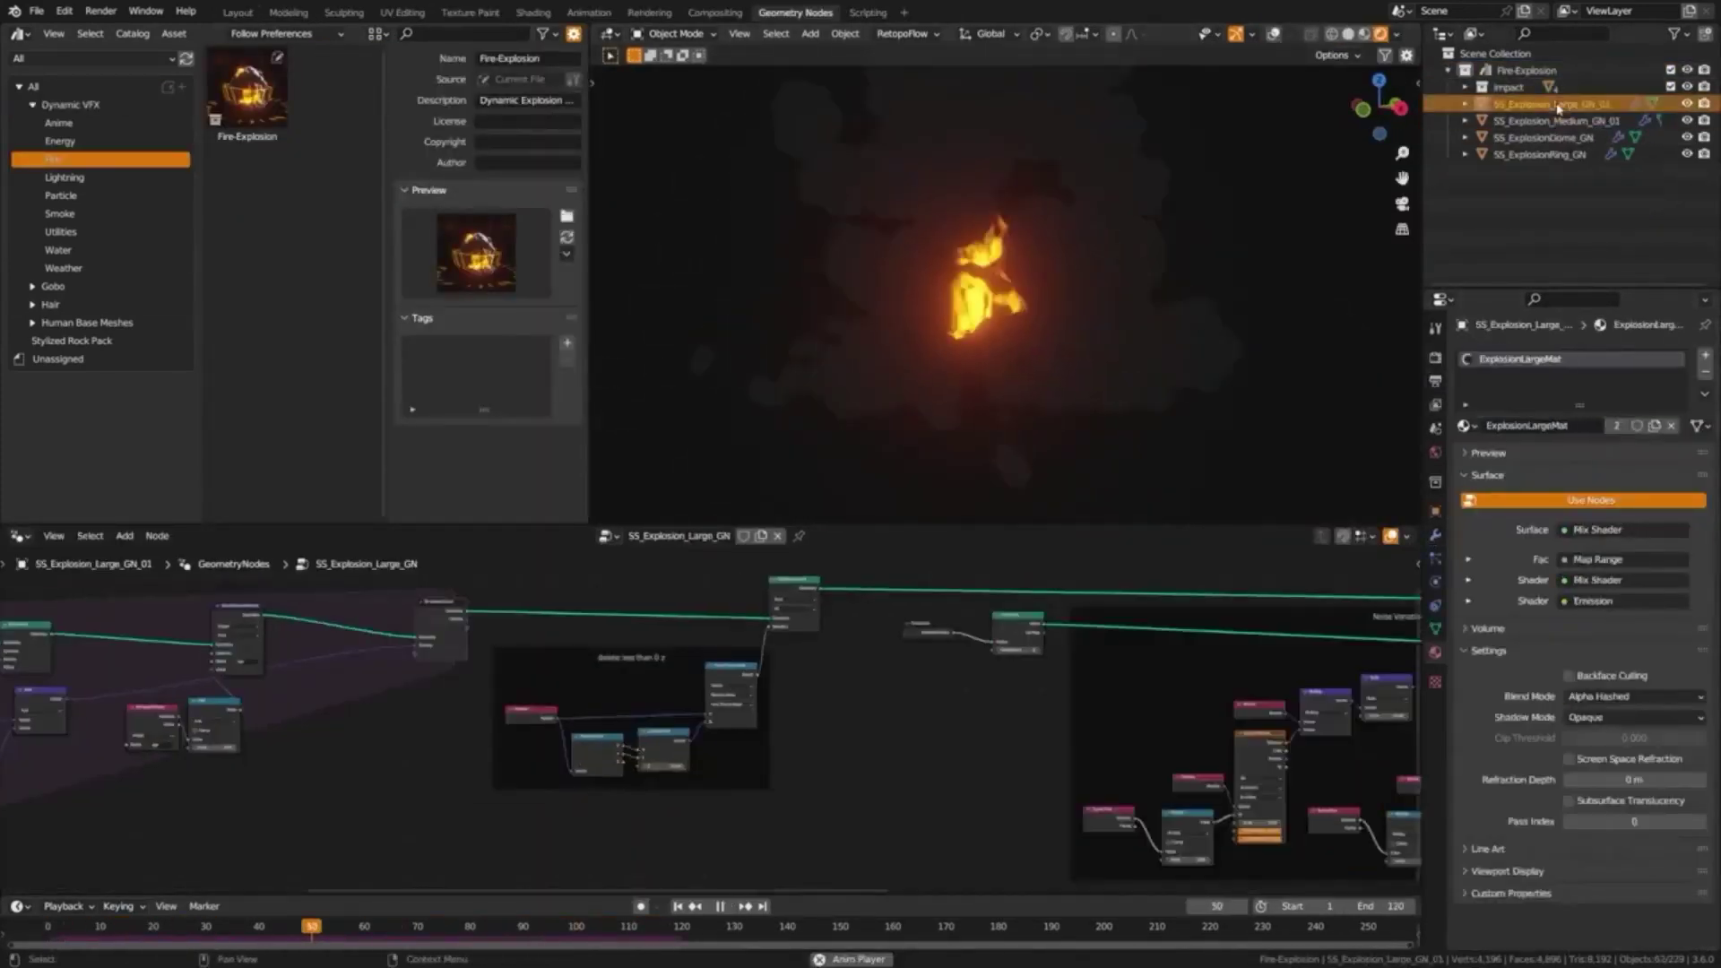
left_click(1687, 104, "ctrl")
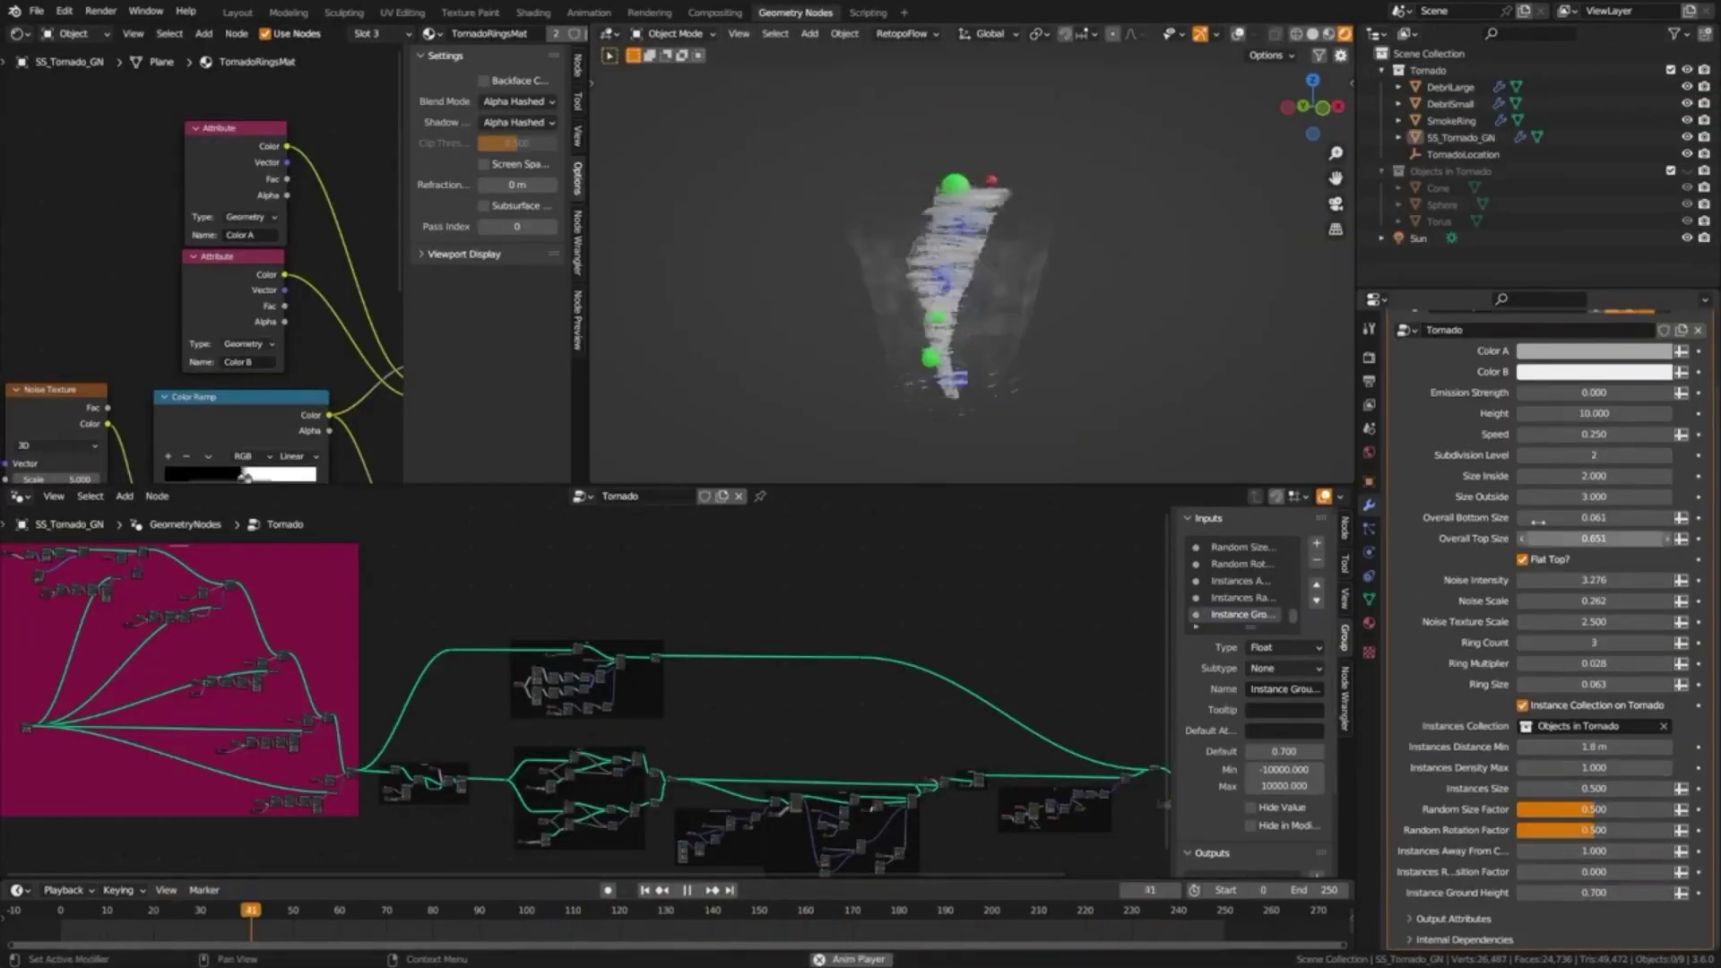
scroll(1578, 582, "up", 3)
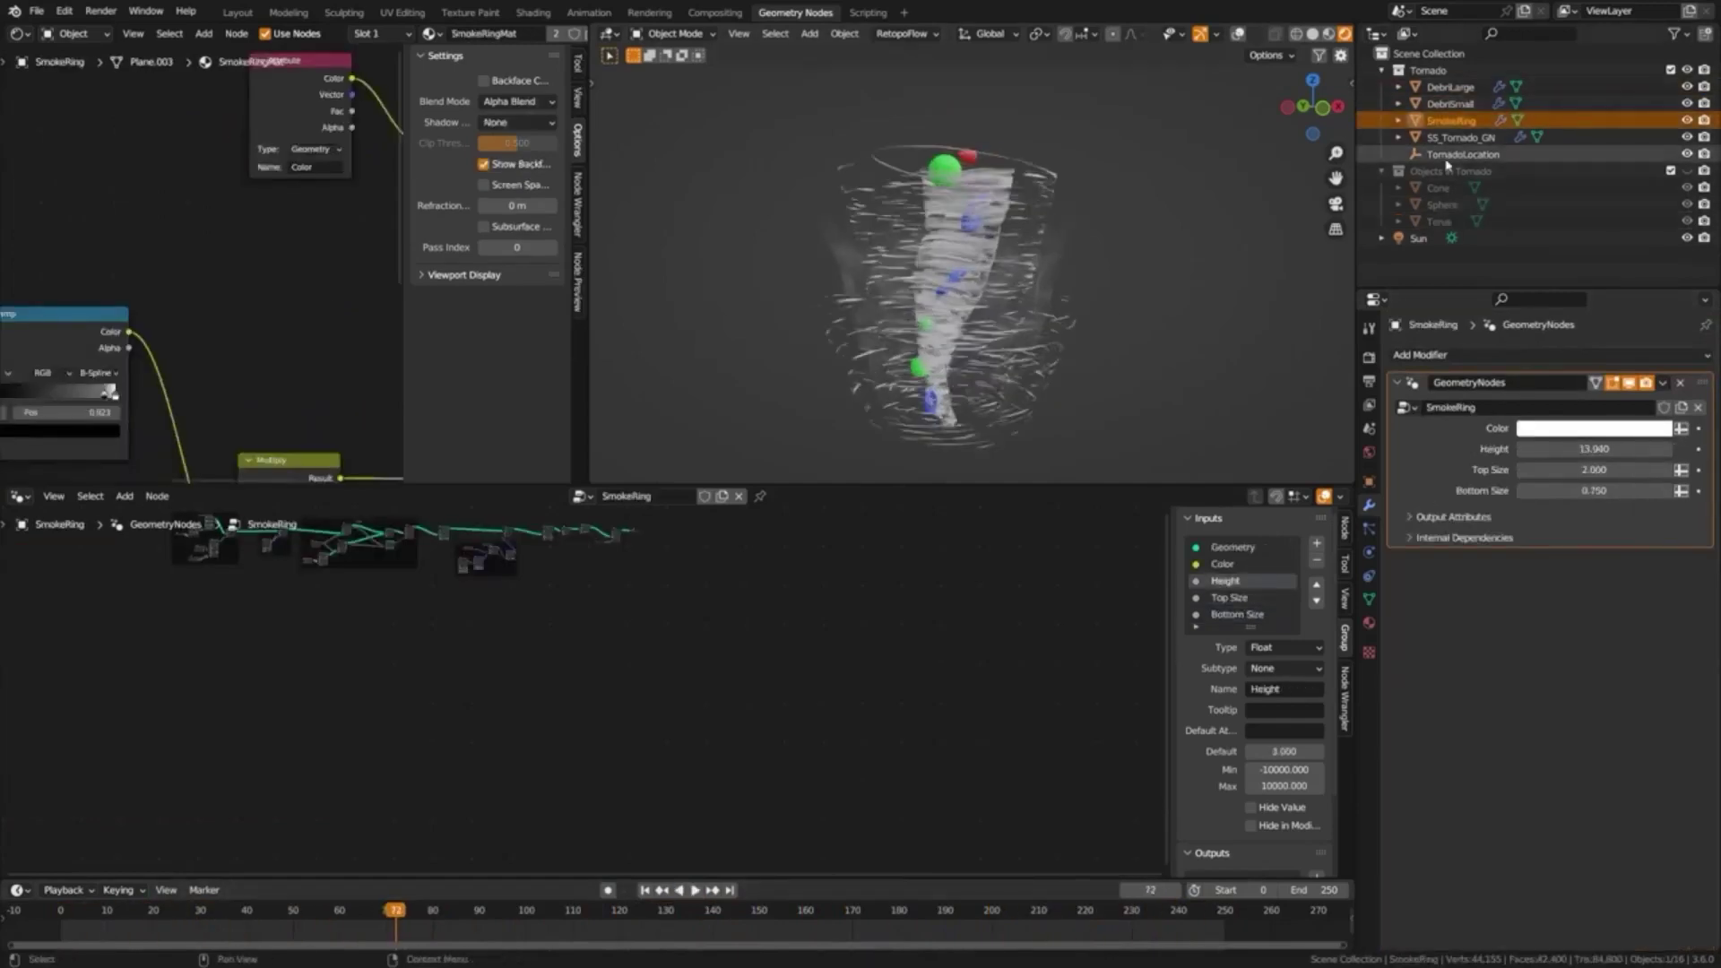
left_click(980, 388)
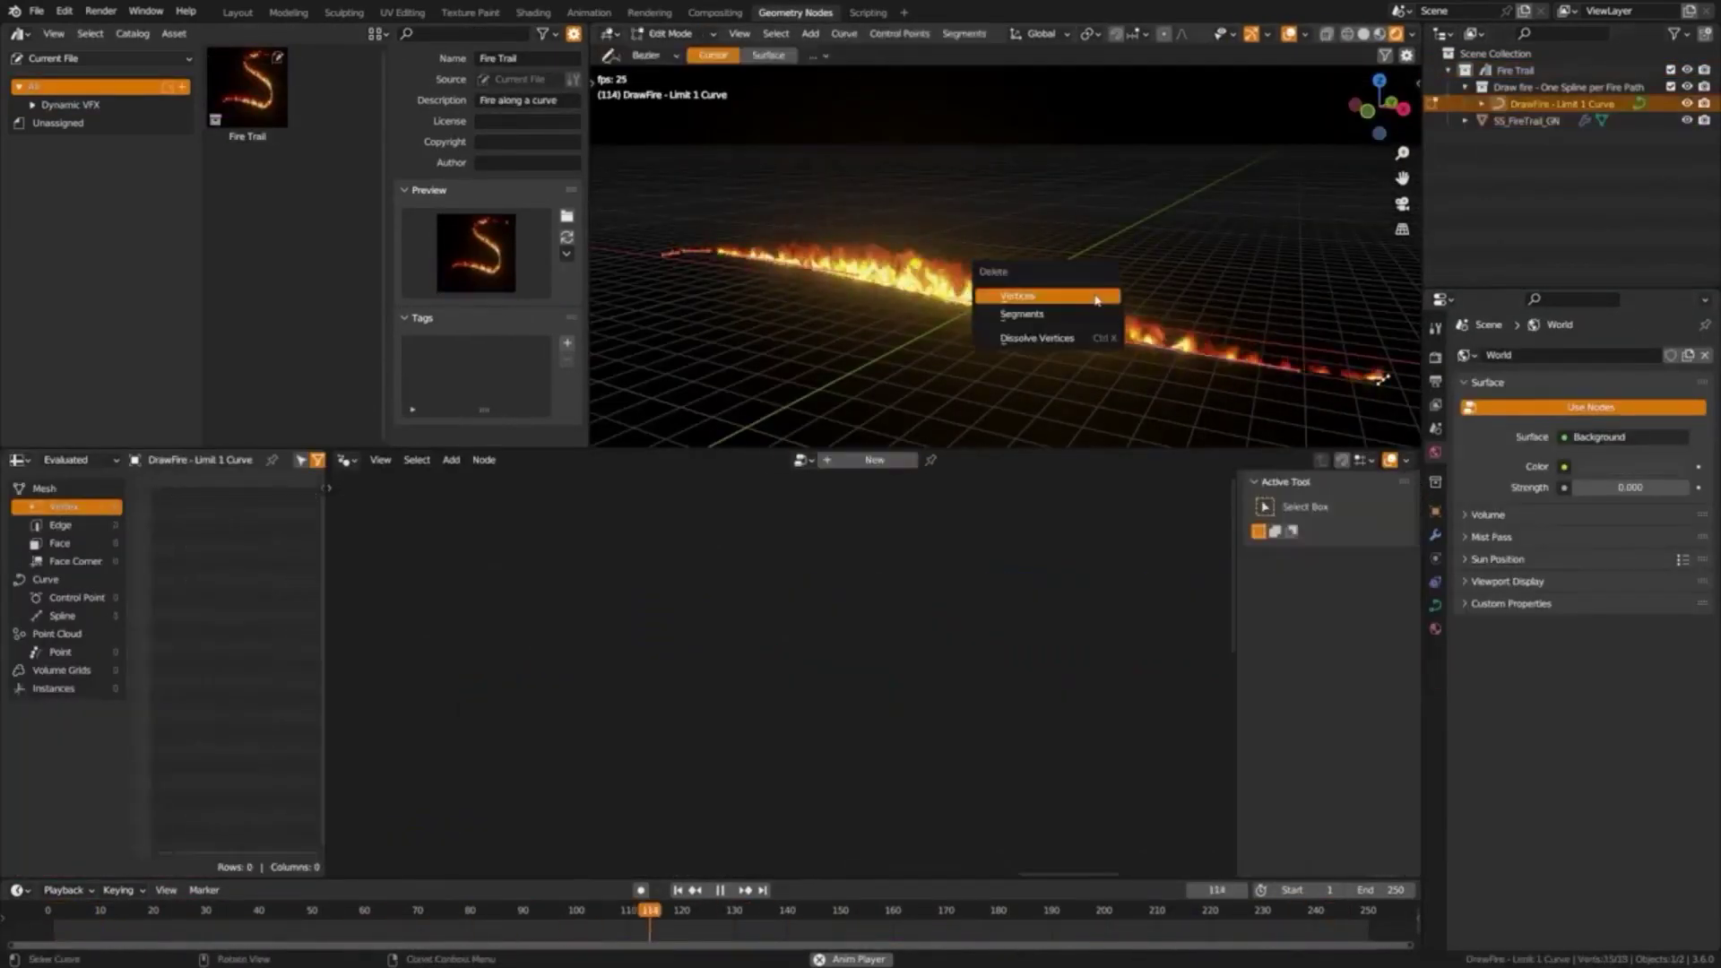
- Select the SS_FireTrail_GN object, and in the falling leaves scene the Min empty and SS_LeavesFalling_GN object
left_click(1546, 125)
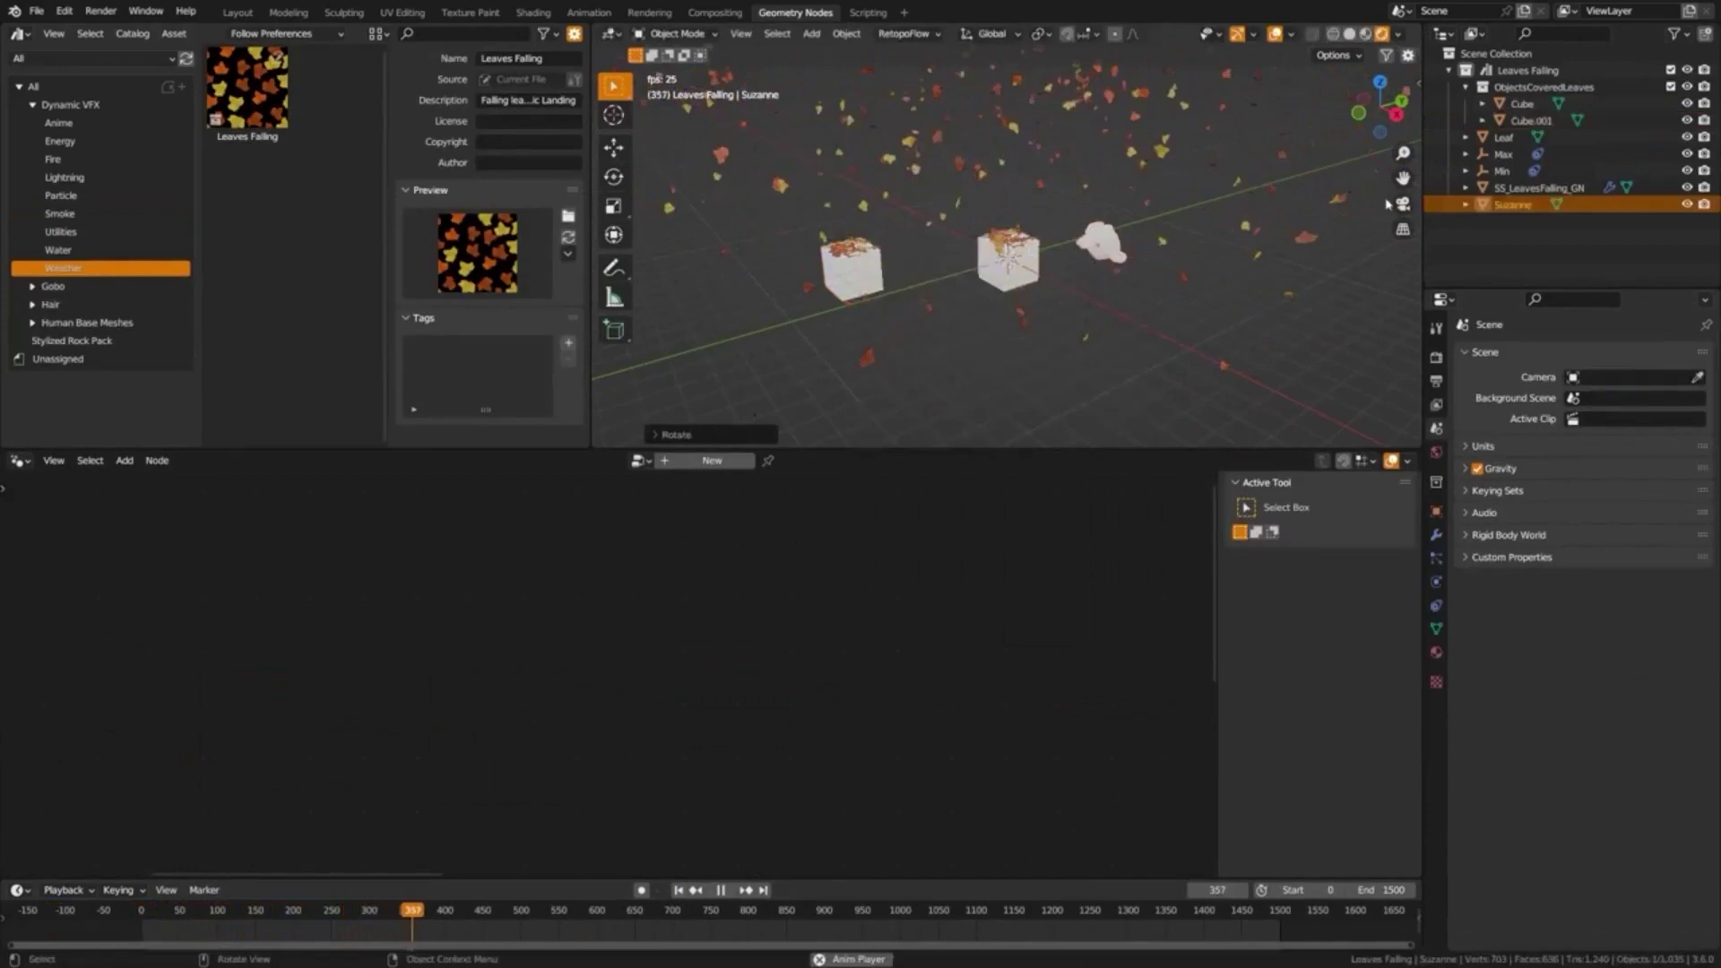
left_click(1503, 187)
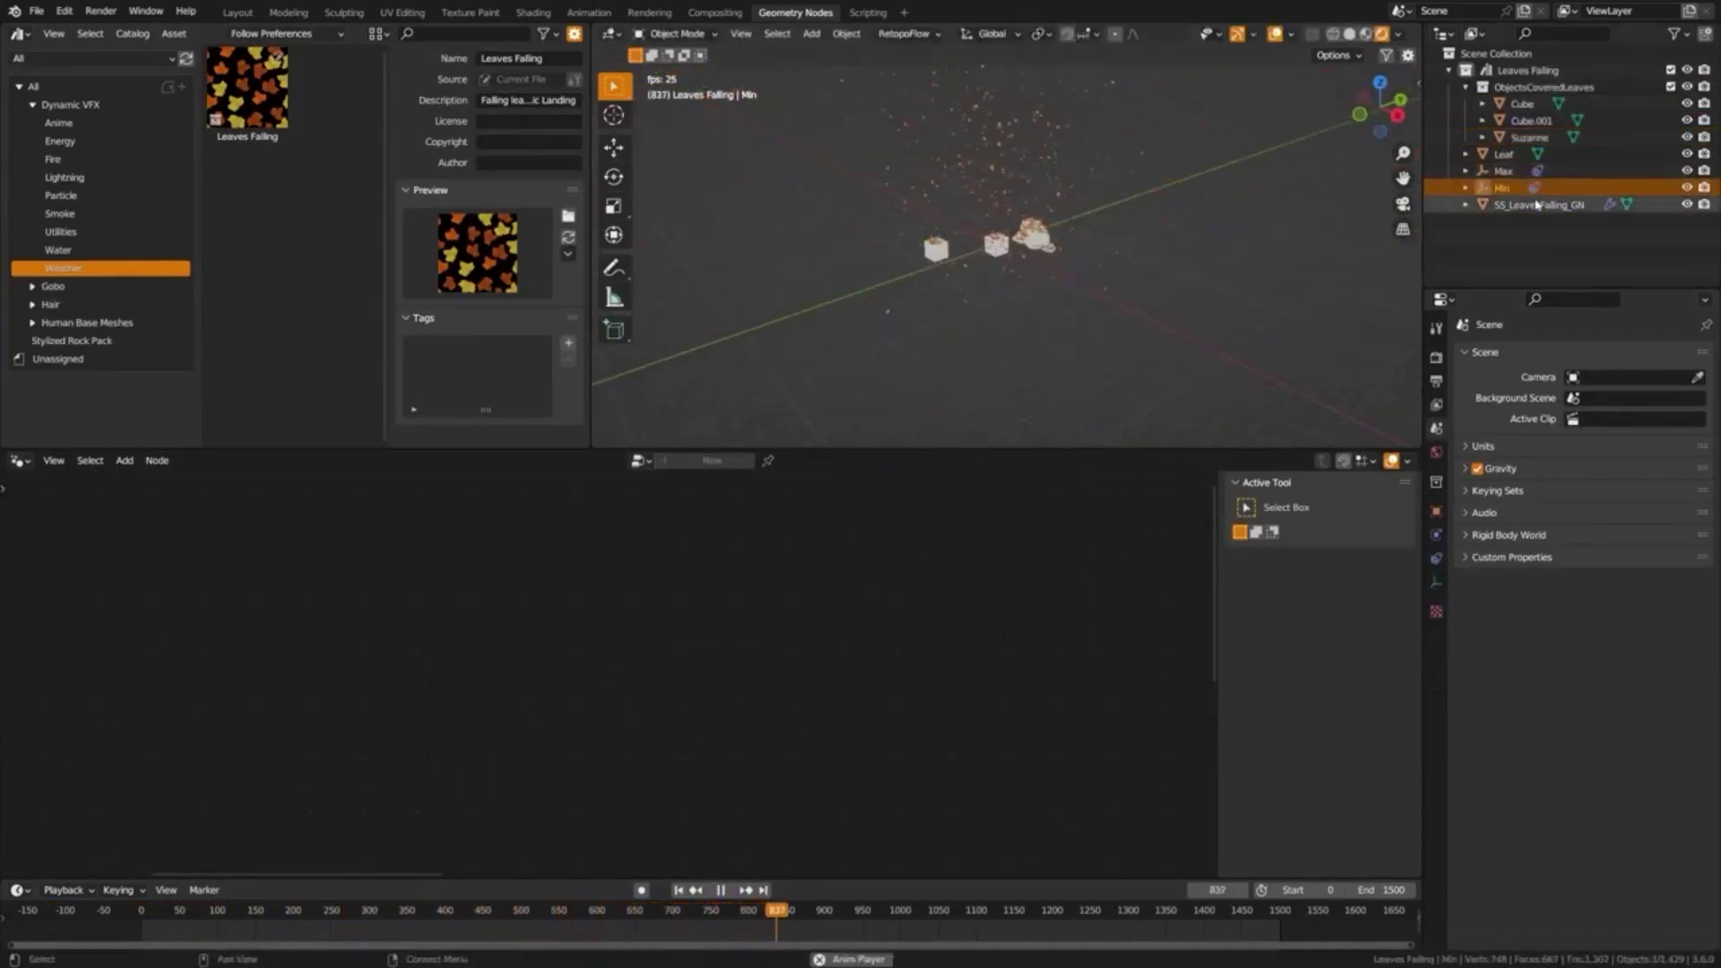
left_click(1537, 205)
- Apply the Swedish cottage preset to Cube.002 and stretch its mesh by about 1.63 along the X axis
left_click_drag(406, 184, 923, 488)
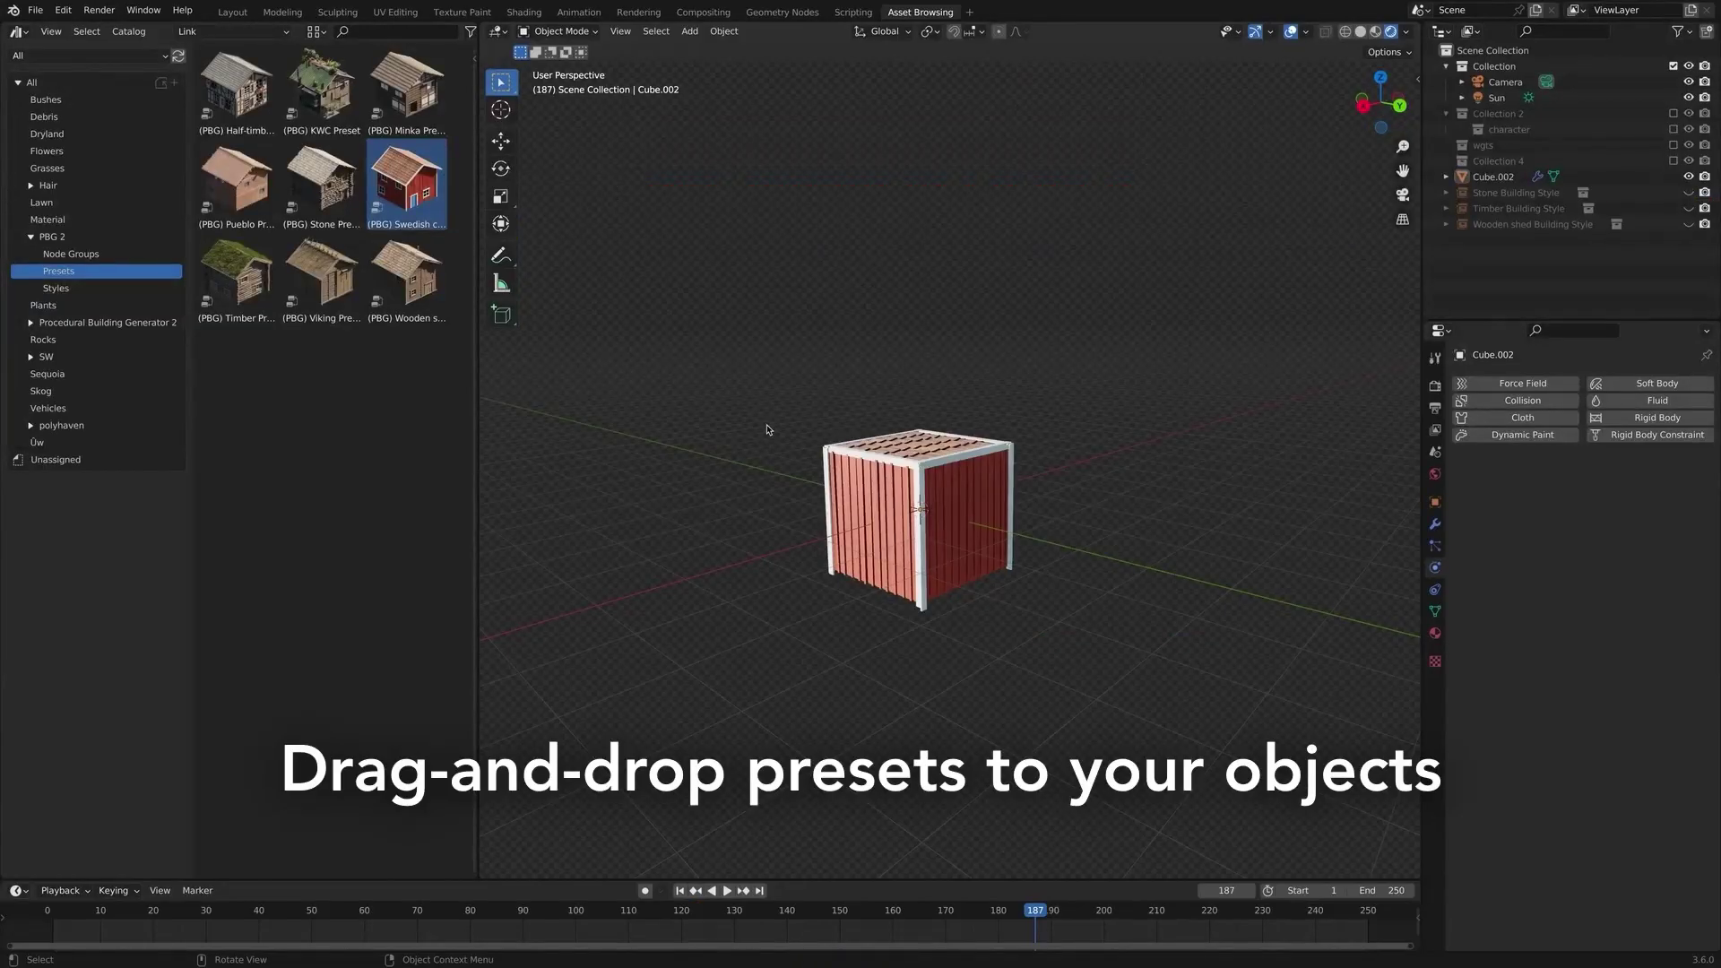
key("Tab")
key("s")
key("x")
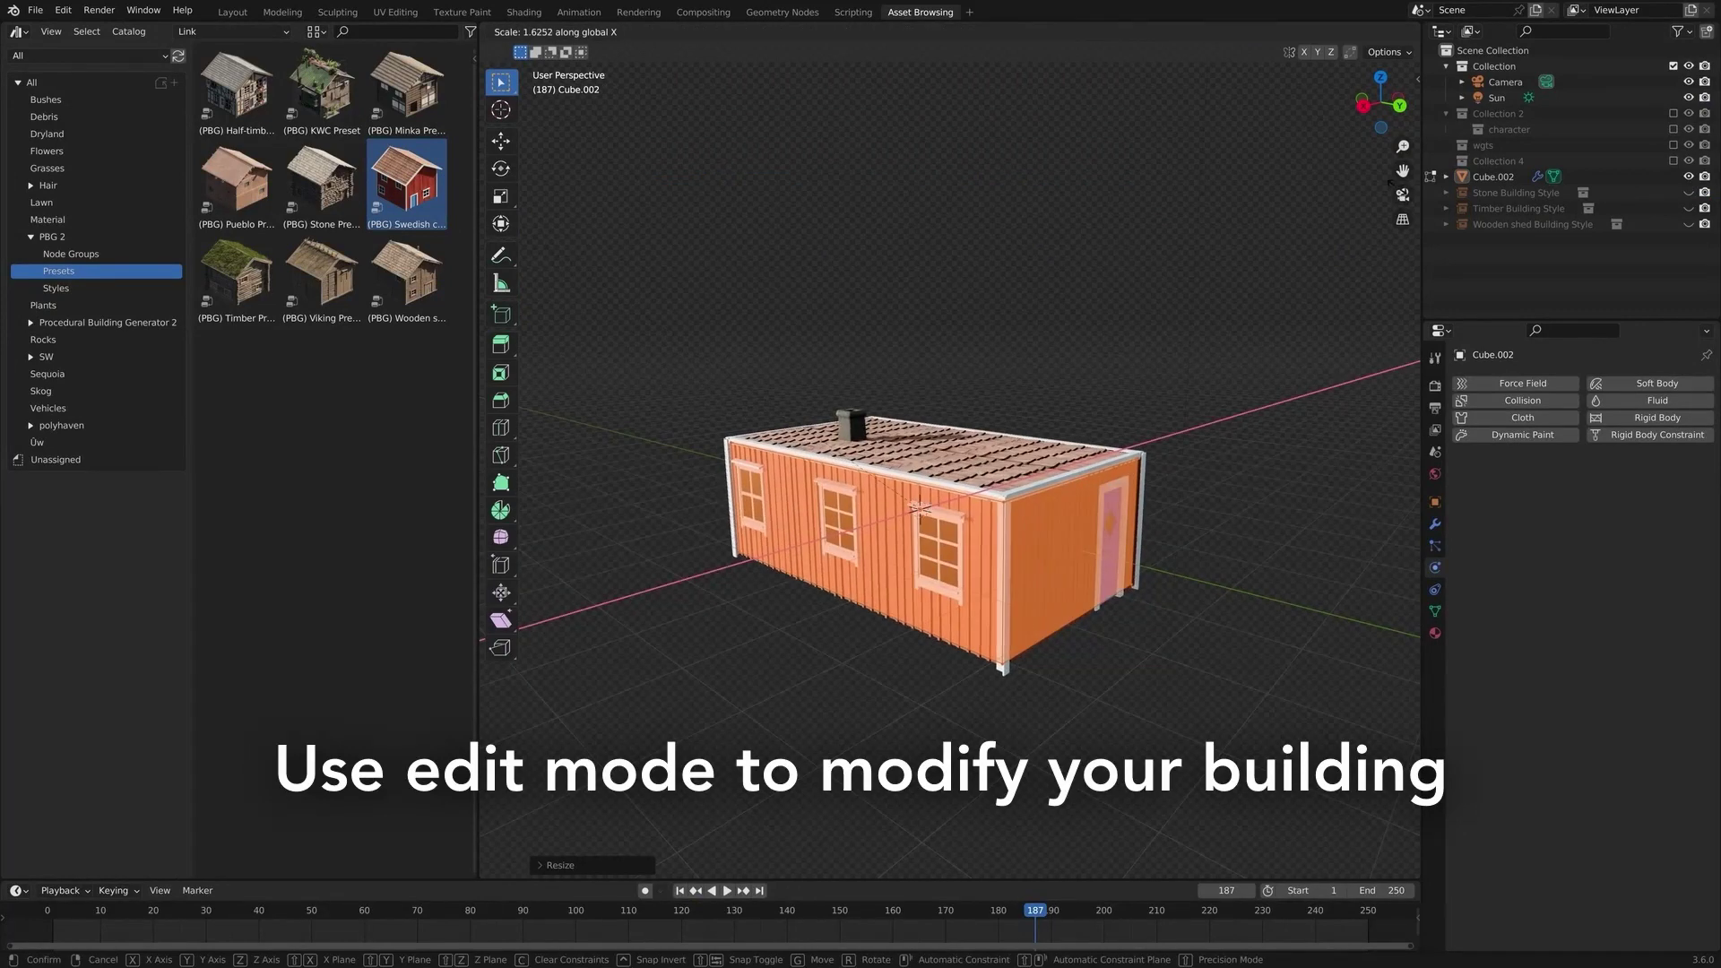
left_click(1389, 180)
- Raise the building's roof ridge about 1.44 m along Z and scale the roof faces up by about 1.11
key("g")
key("z")
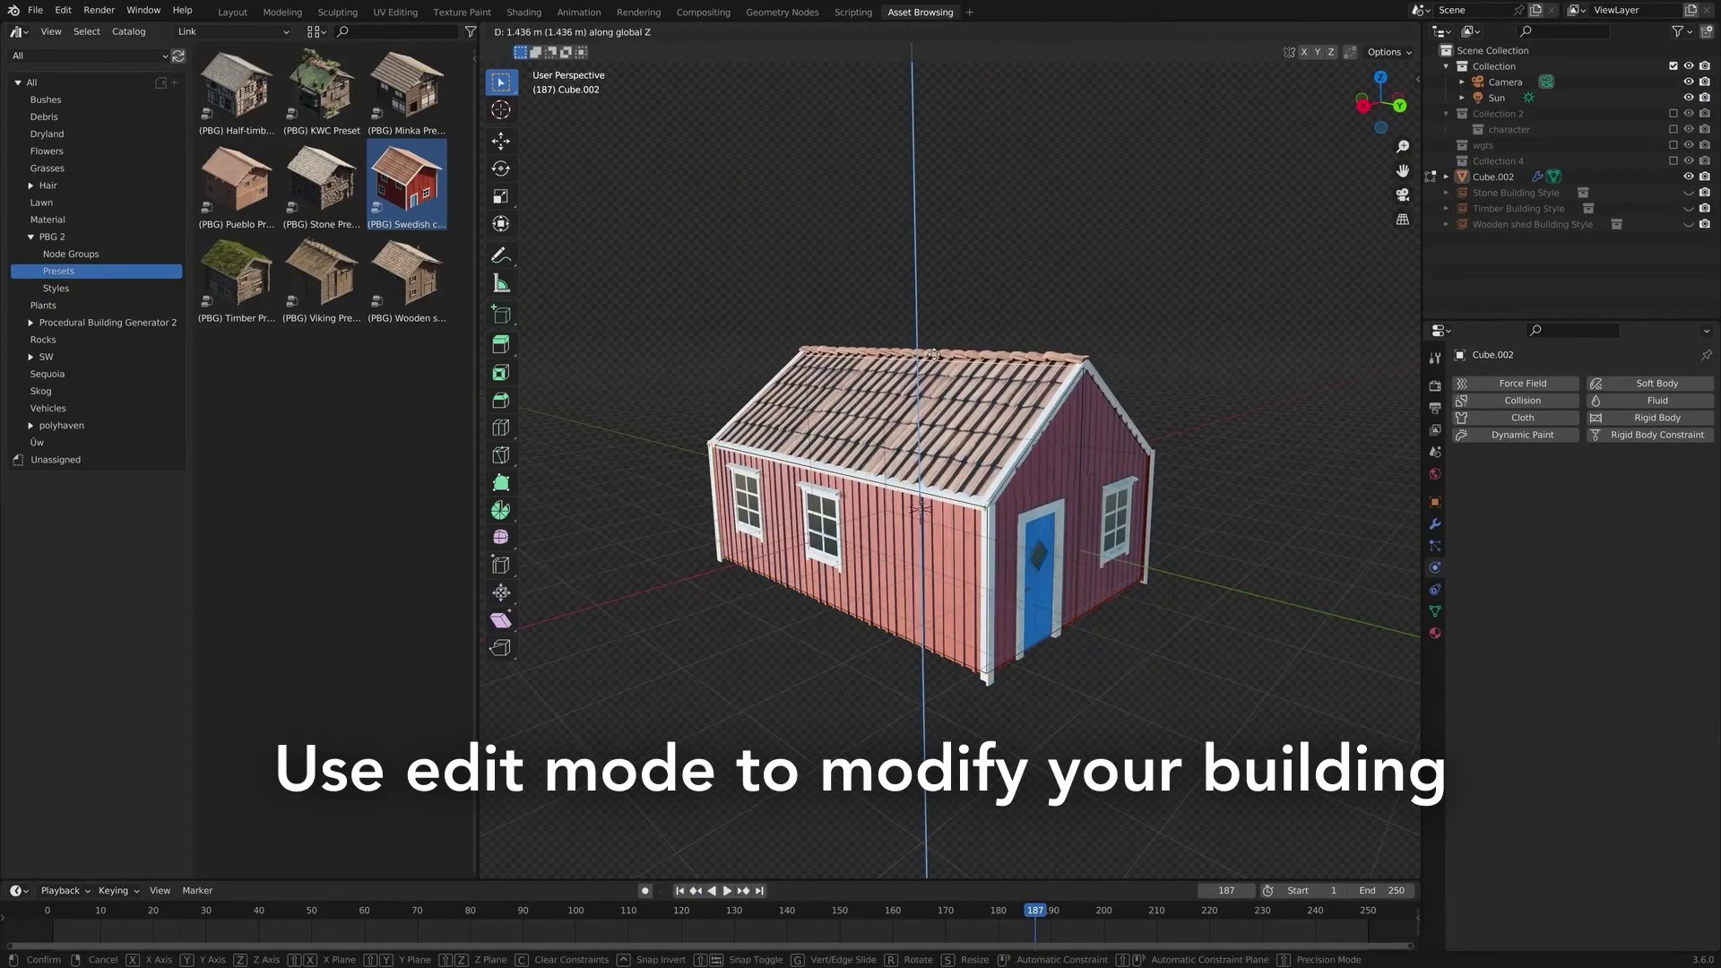
left_click(933, 356)
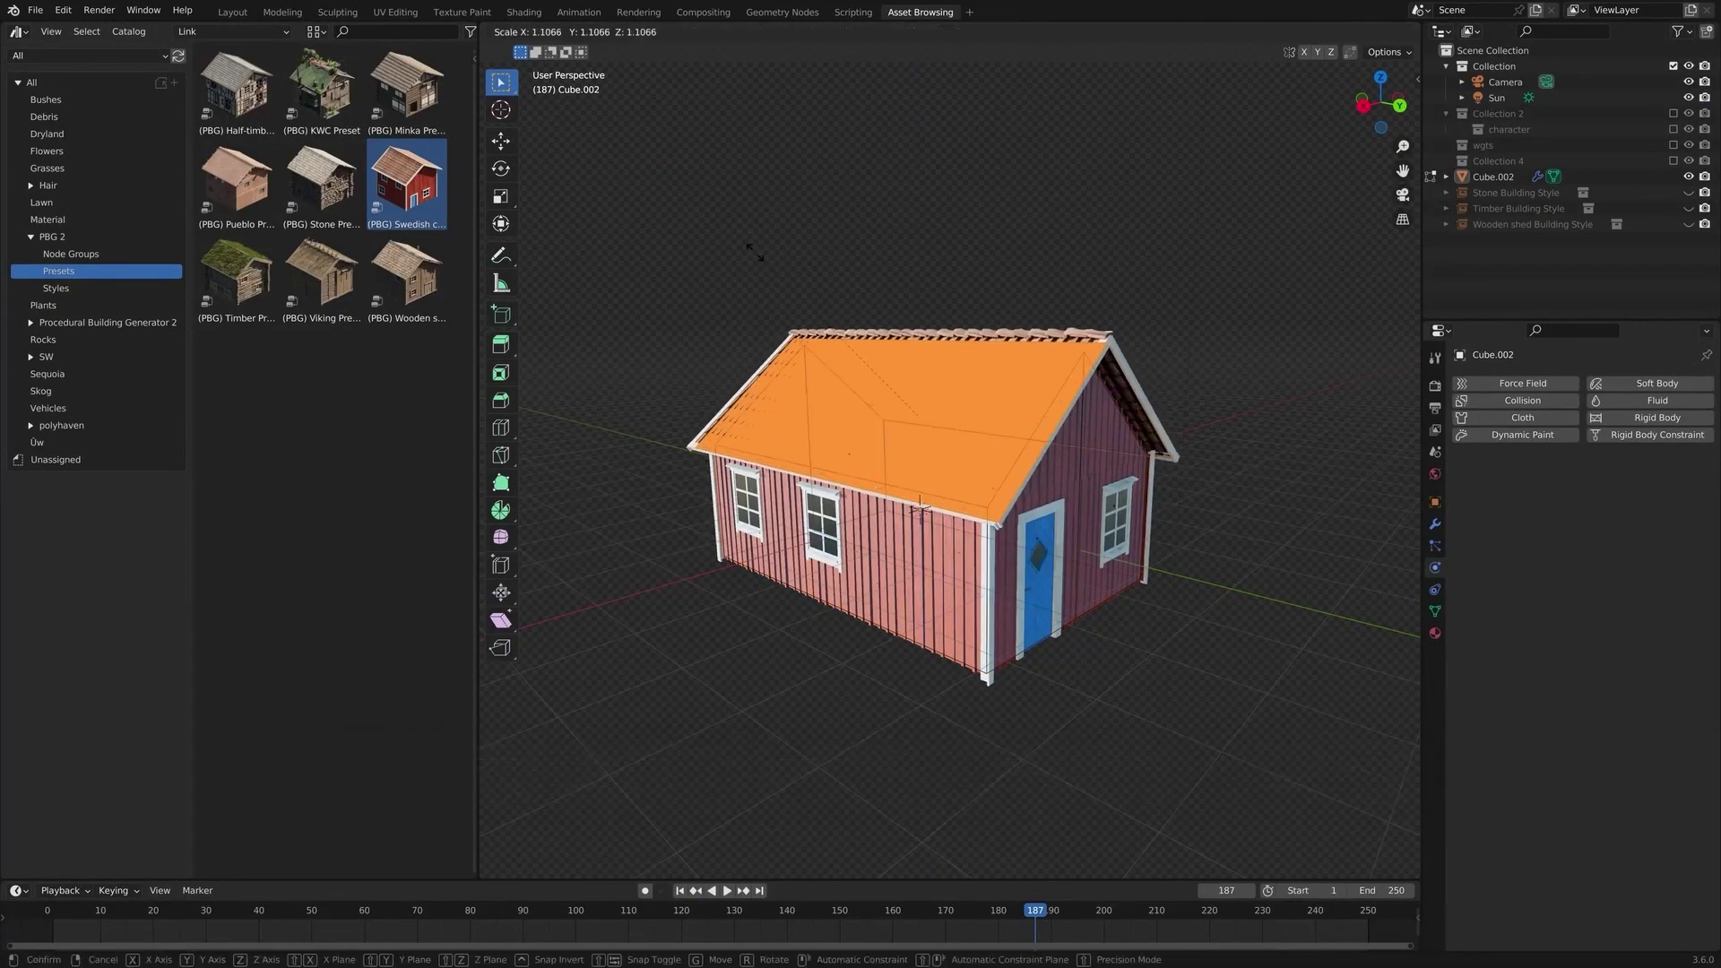
left_click(755, 253)
left_click(668, 284)
- Divide the building's long wall with edge cuts and extrude its middle section outward into an annex
left_click(857, 601)
right_click(844, 559)
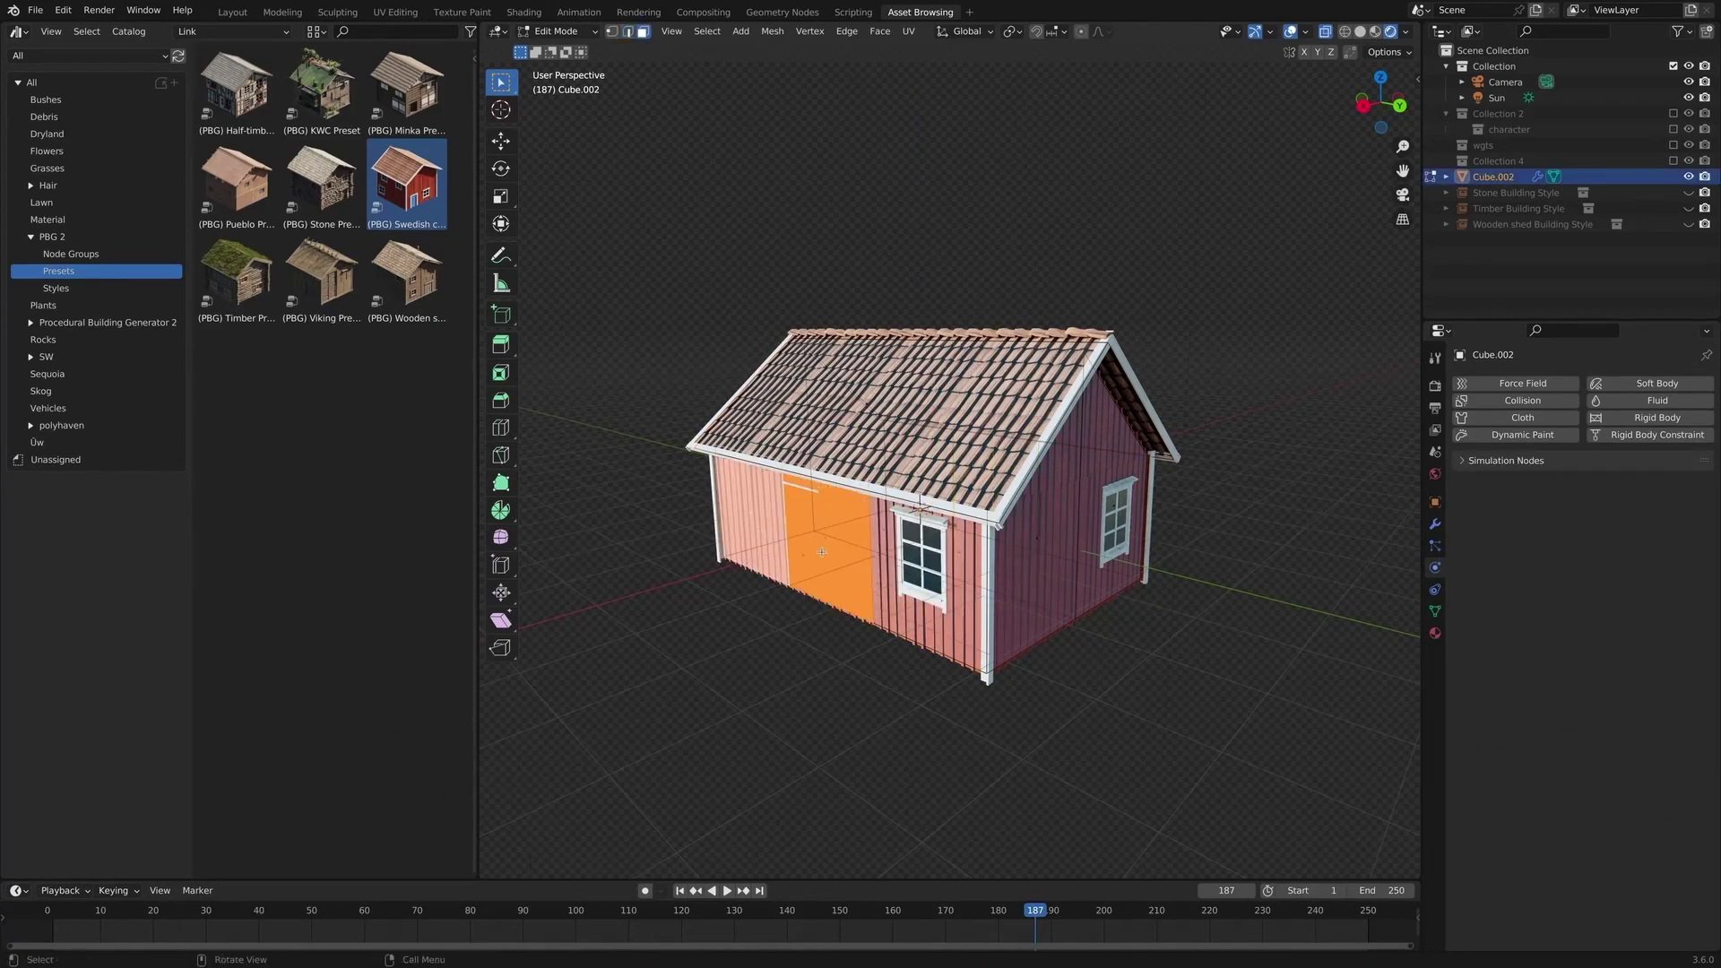
key("e")
left_click(681, 553)
- Lower the outer edge of the annex roof along the Z axis
key("g")
key("z")
left_click(652, 555)
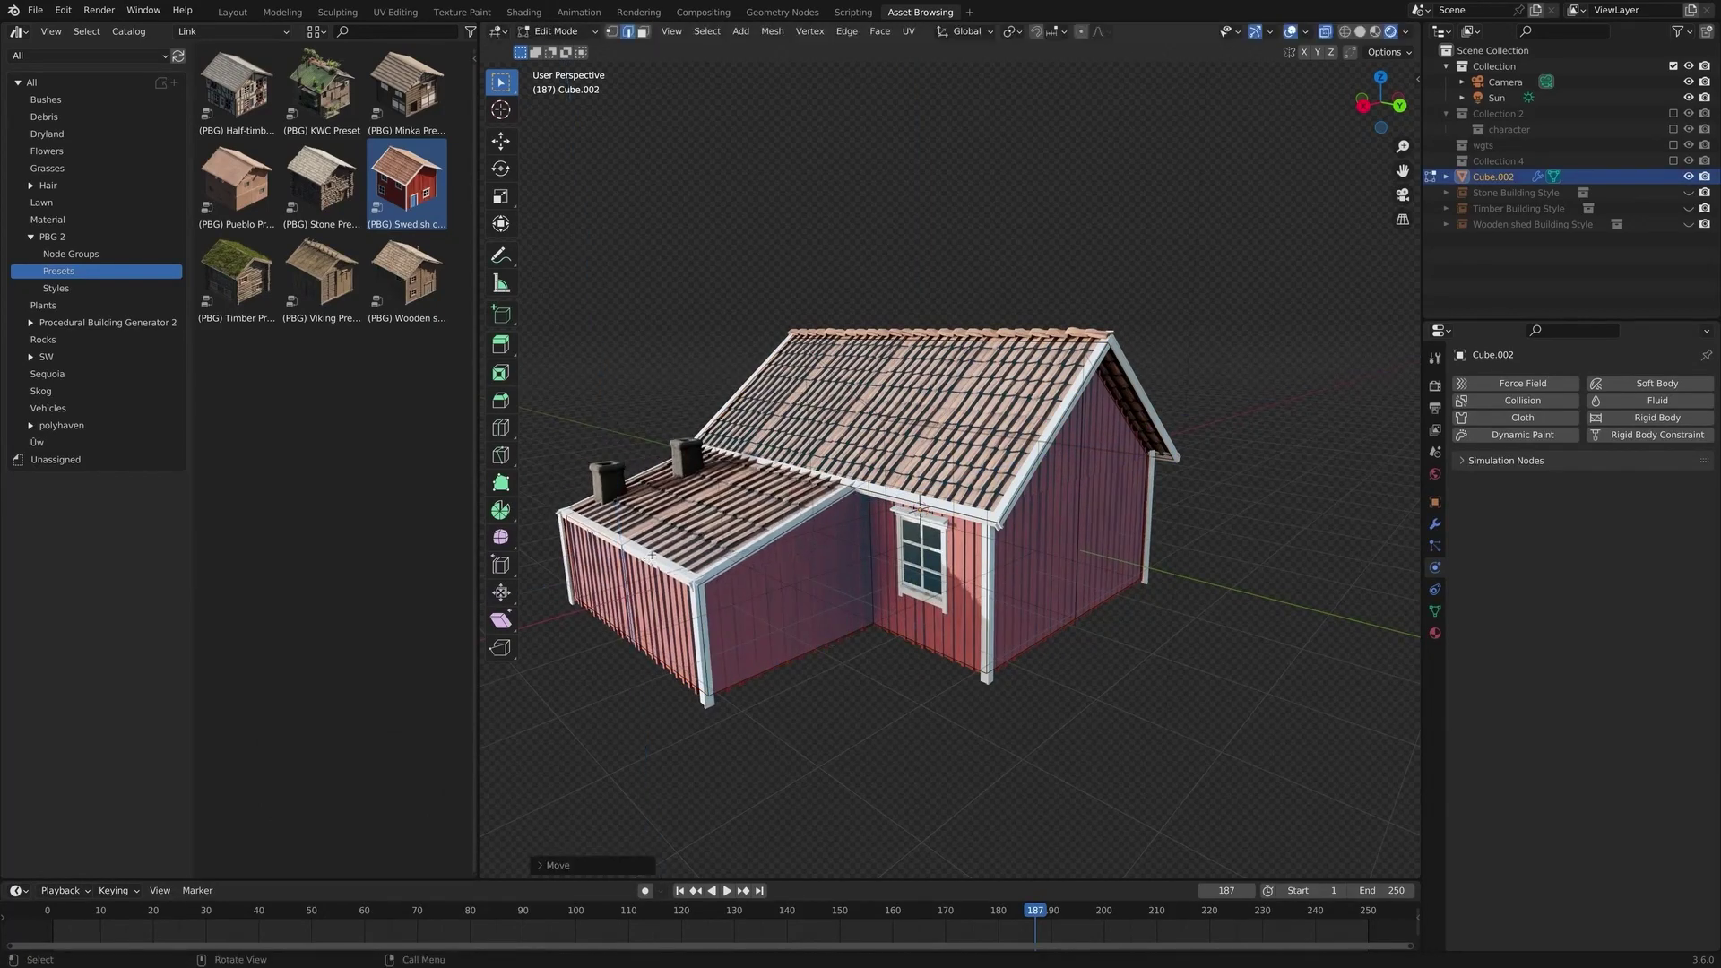
- Leave Edit Mode and replace the building's Swedish cottage preset modifier with the KWC Preset
key("Tab")
left_click(1435, 523)
left_click(1685, 445)
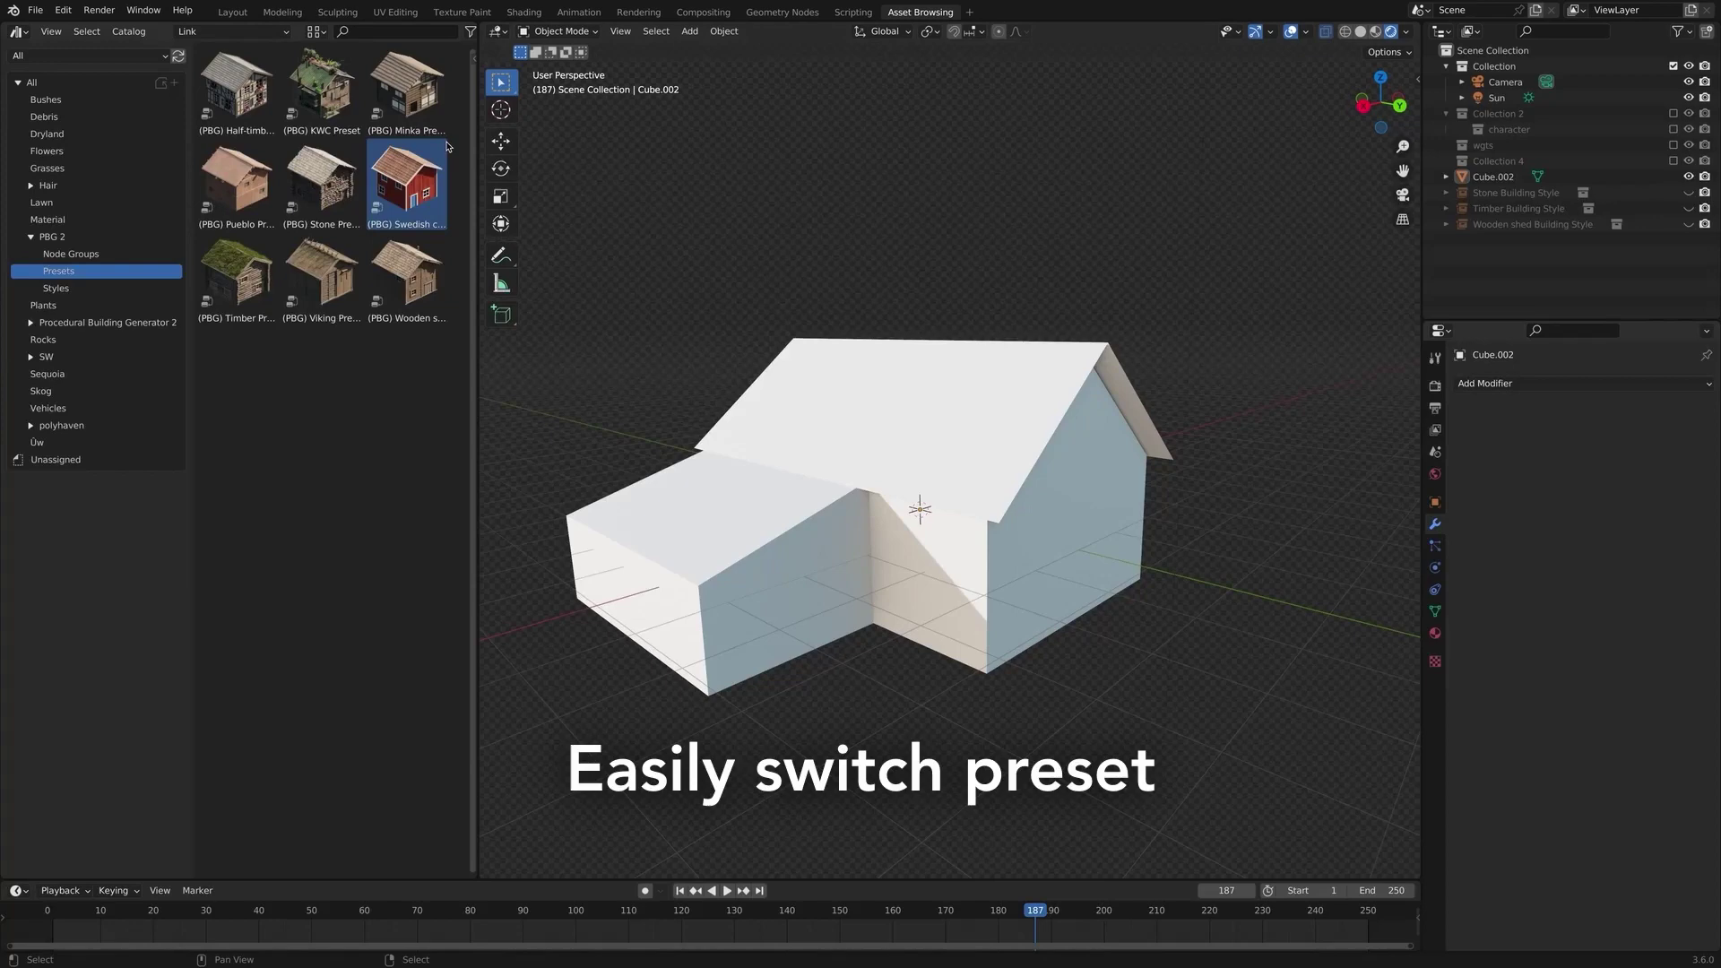
left_click_drag(958, 437, 959, 439)
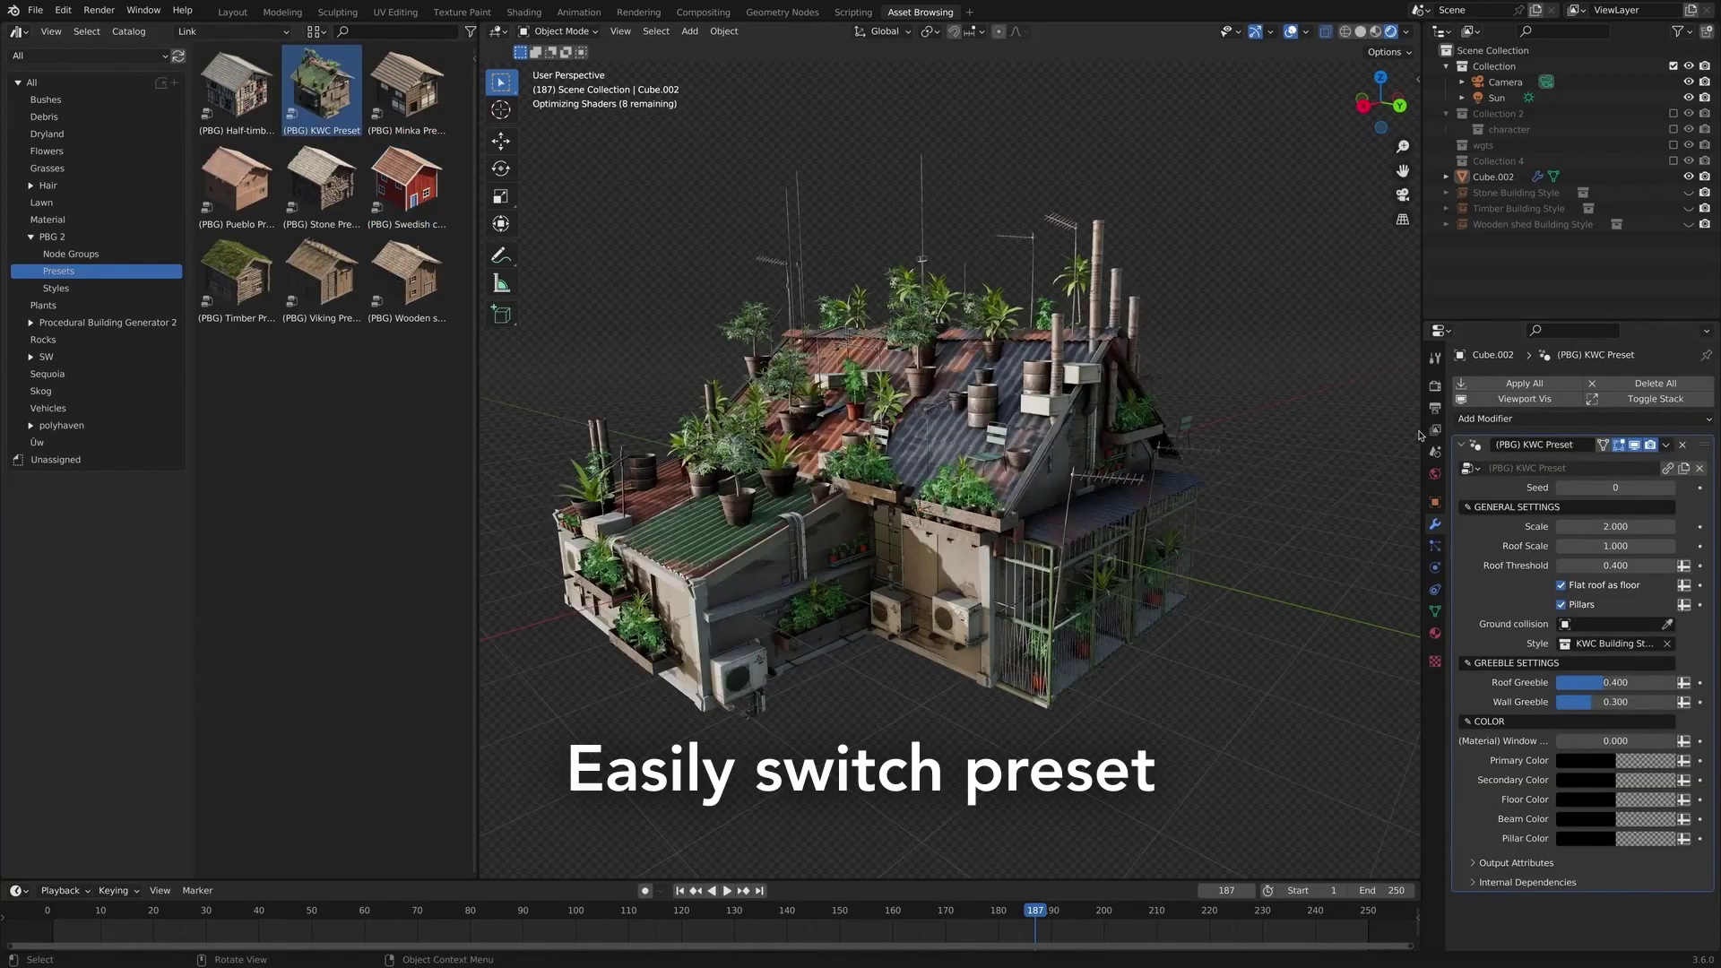
- Step the KWC Preset's Seed up through 3 and 6 to try further building variations
left_click(1669, 489)
left_click(1670, 490)
left_click(1669, 489)
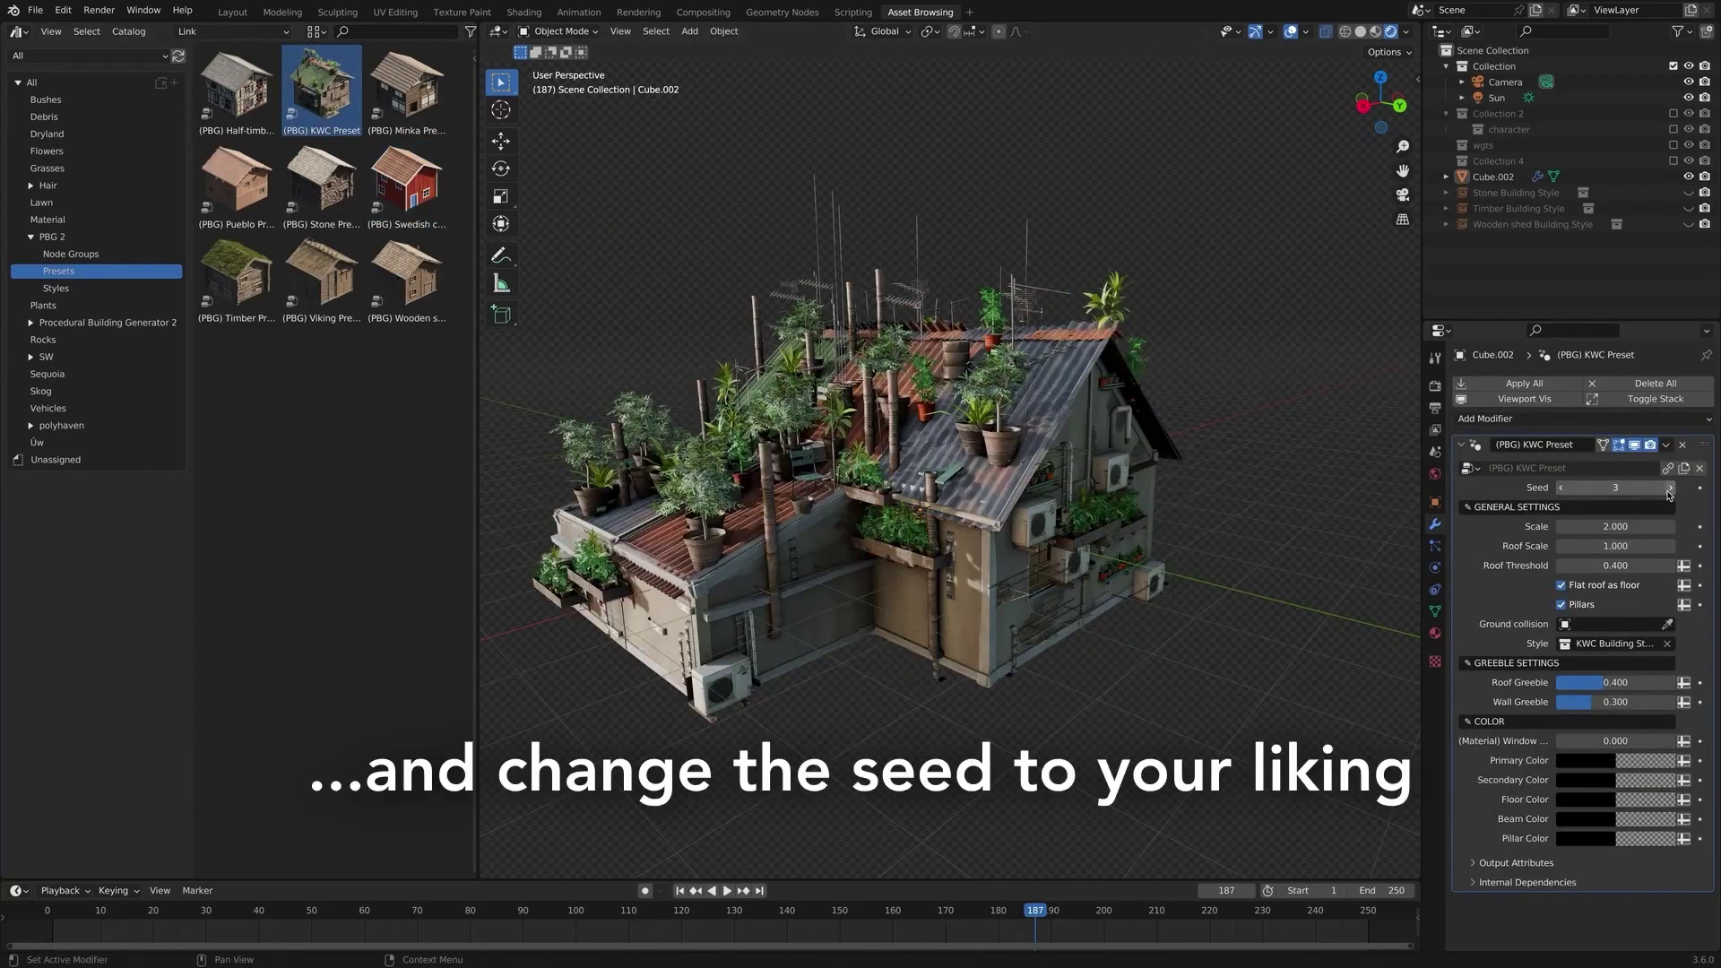
left_click(1669, 489)
left_click(1670, 490)
left_click(1669, 490)
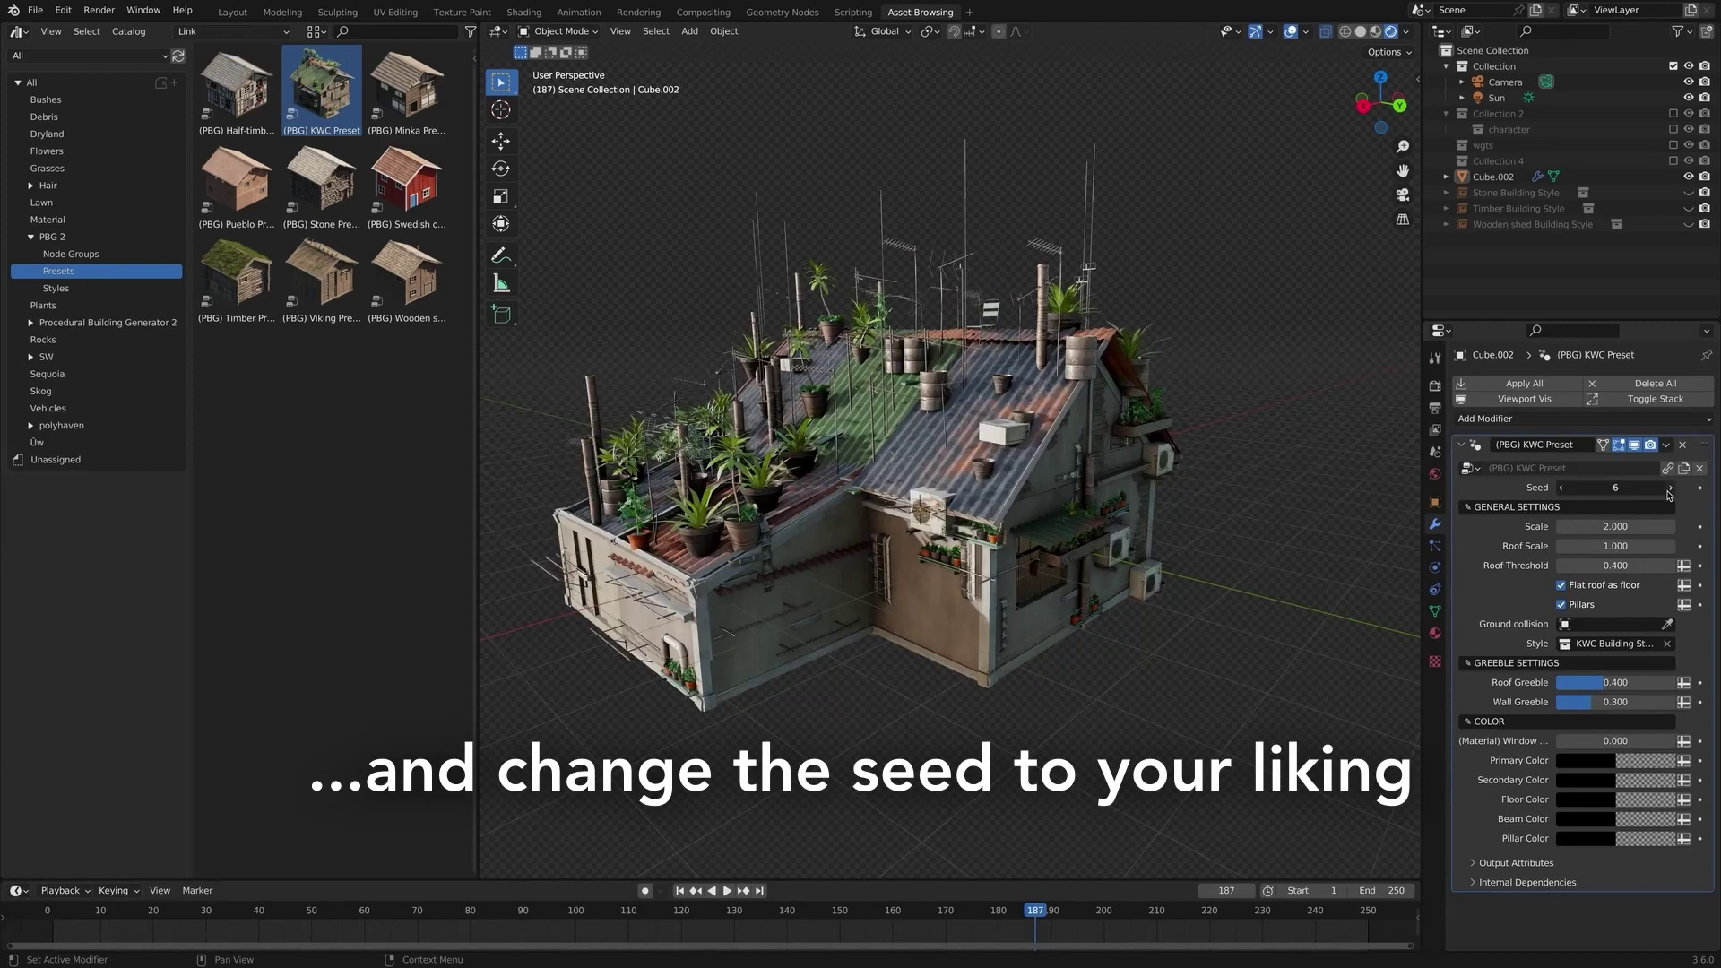
left_click(1669, 489)
left_click(1669, 489)
left_click(1669, 490)
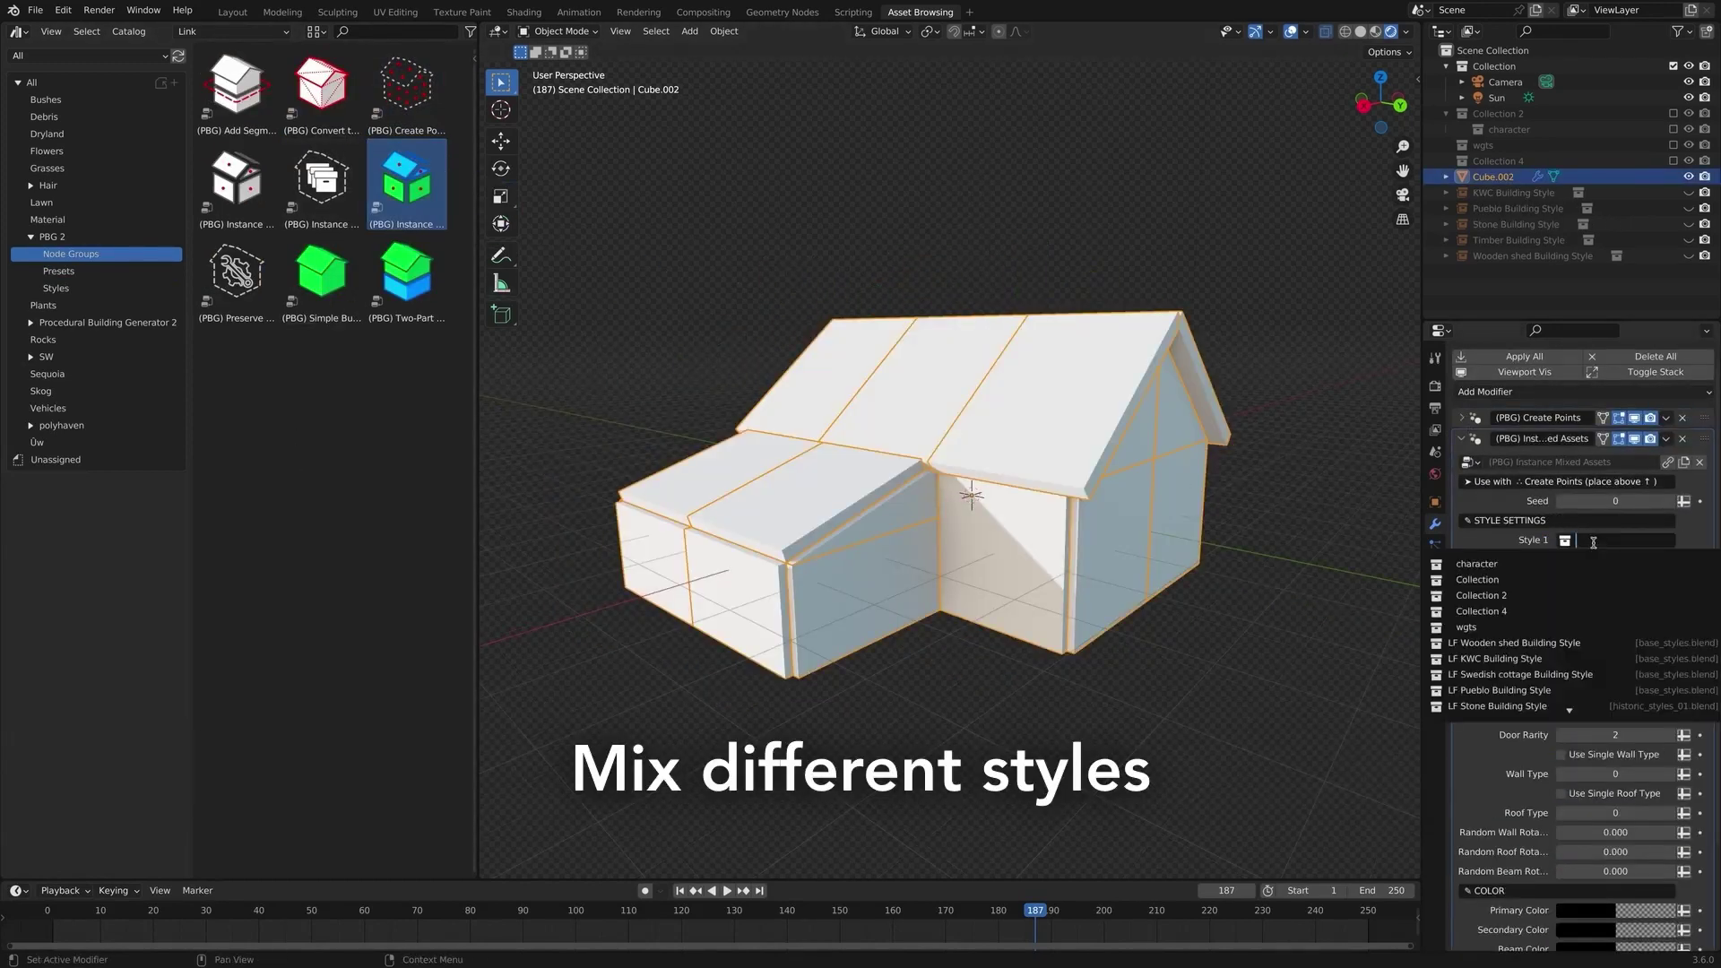
- Assign the Wooden shed, KWC and Pueblo building styles as Styles 1 to 3 and set Walls Collection to 3
left_click(1579, 560)
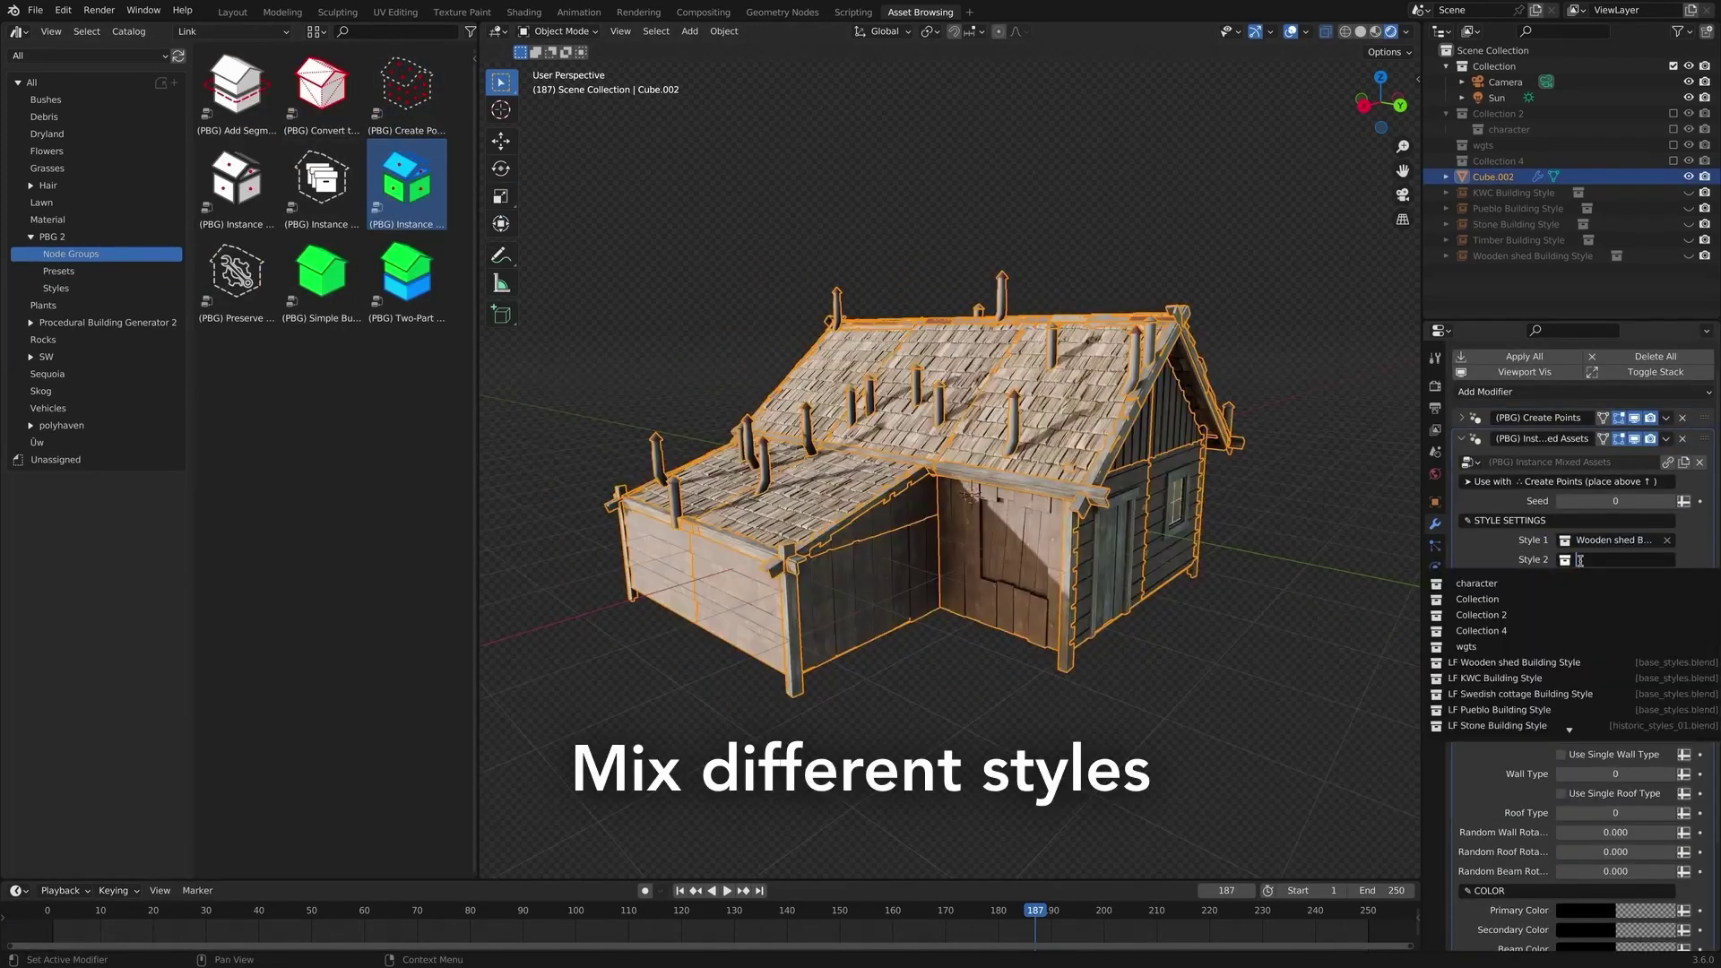
left_click(1495, 678)
left_click(1605, 579)
left_click(1524, 715)
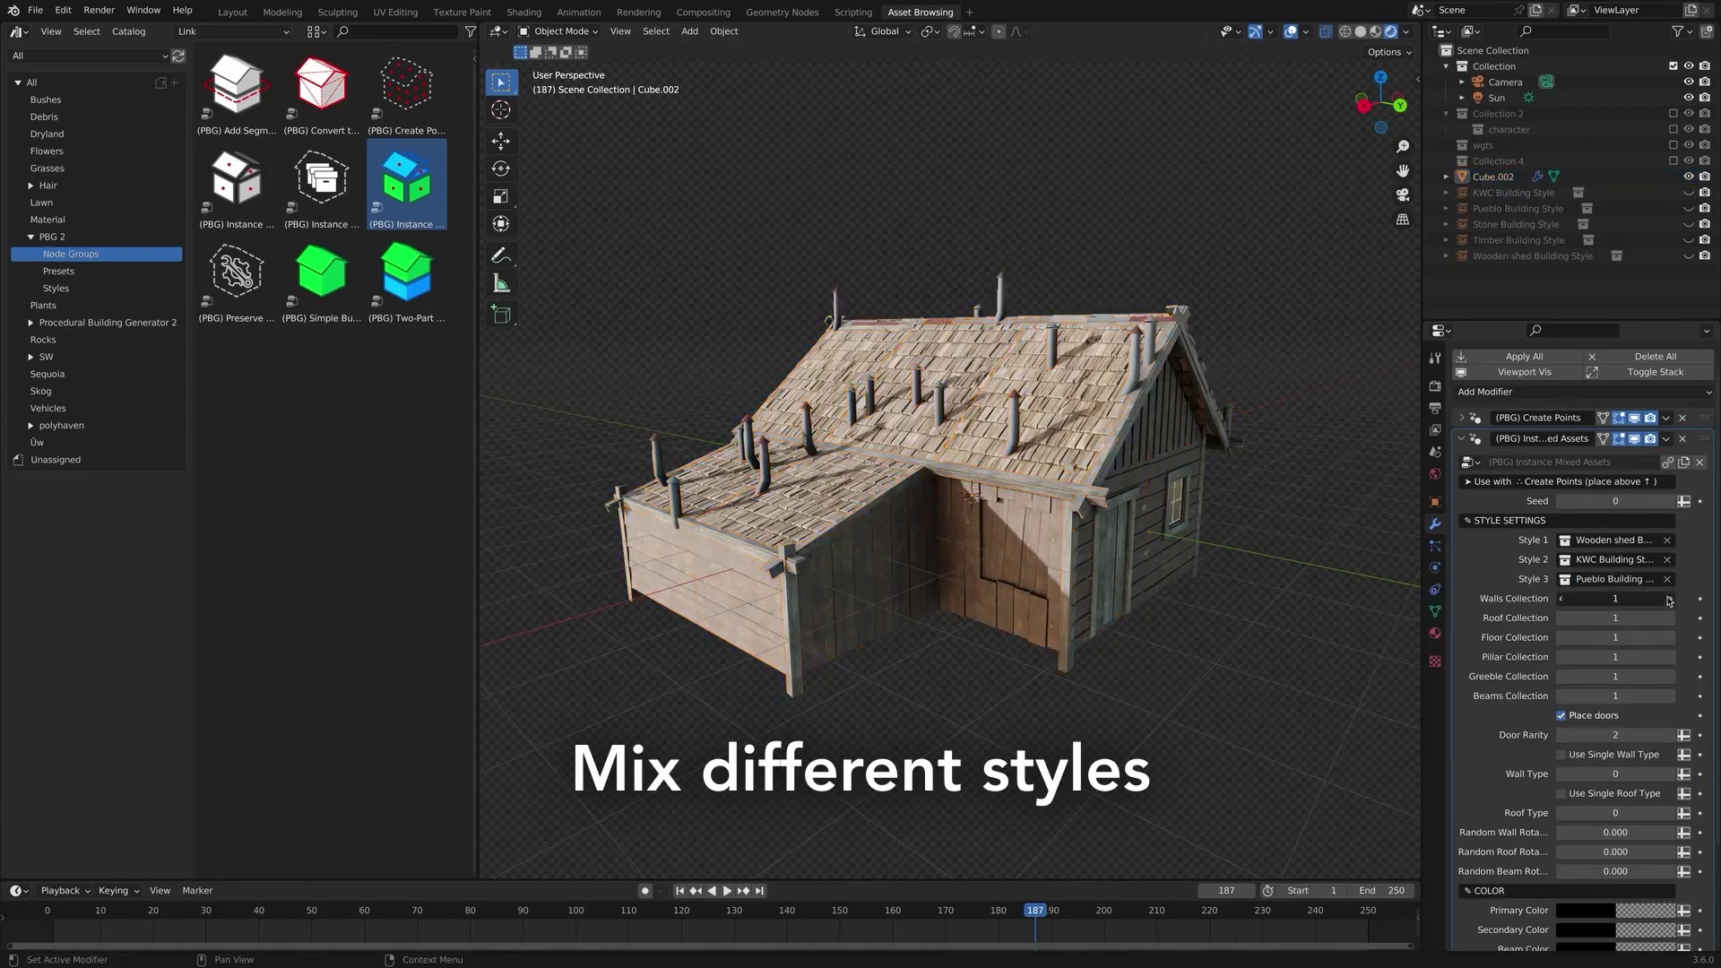
left_click(1670, 599)
left_click(1669, 599)
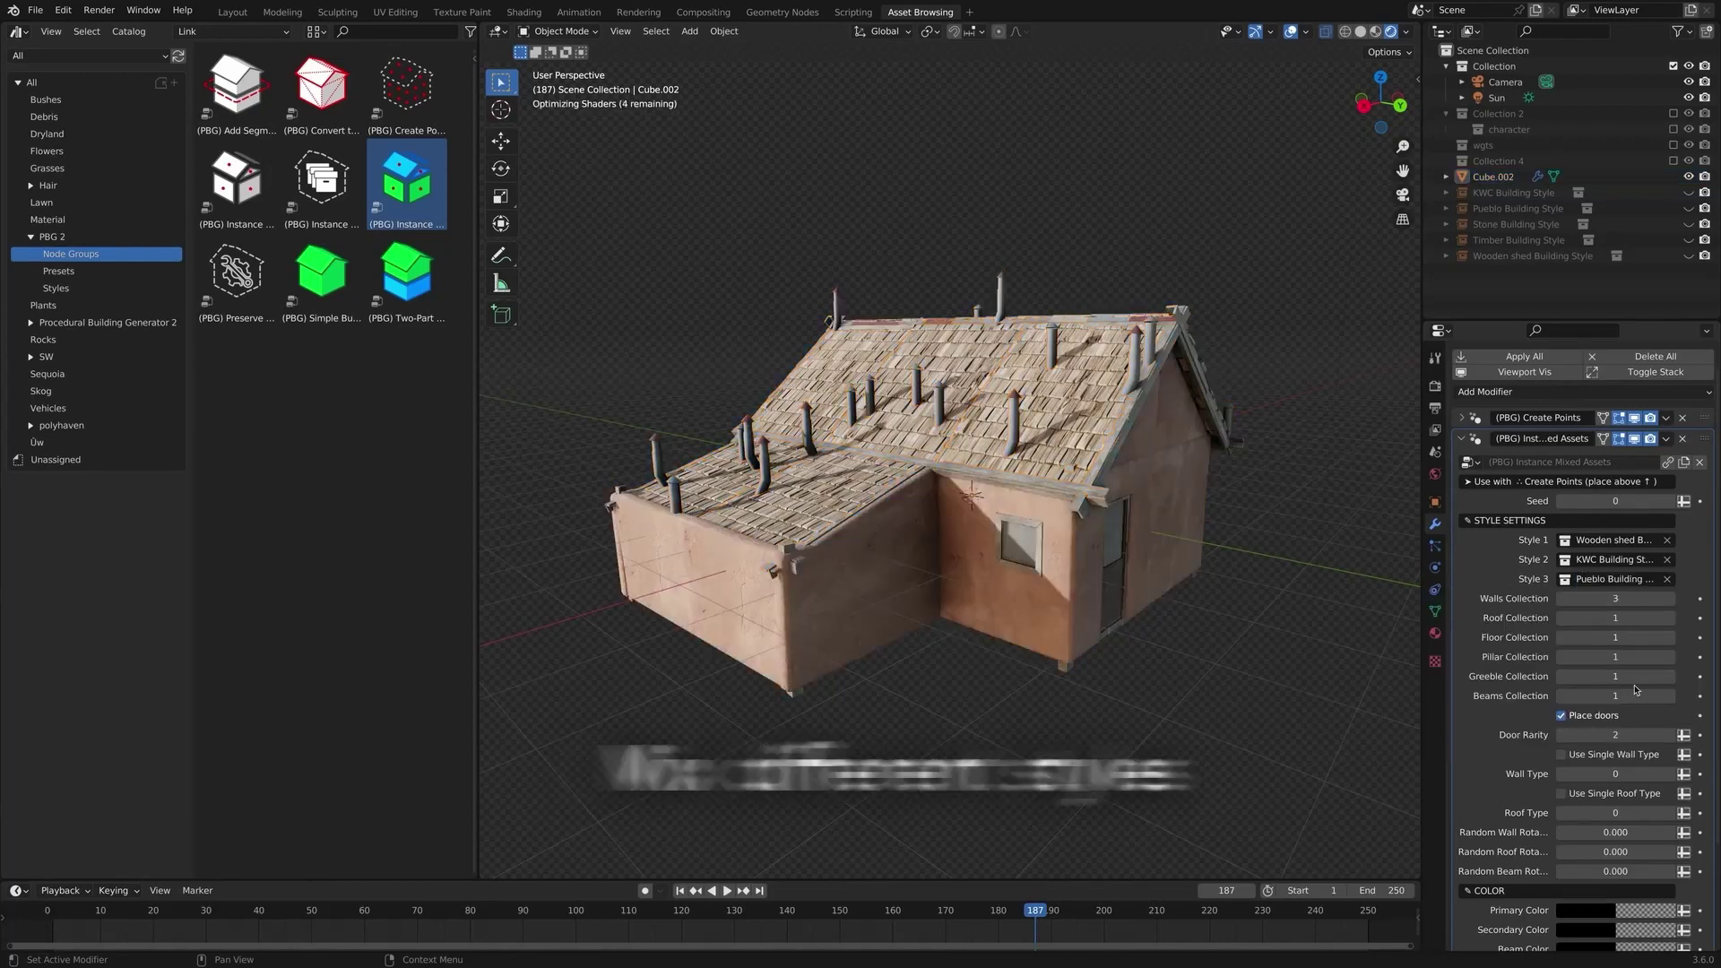
- Set Wall Greeble to 1.000 and Greeble Scale to 0.594 for the mixed-style building
scroll(1637, 691, "down", 10)
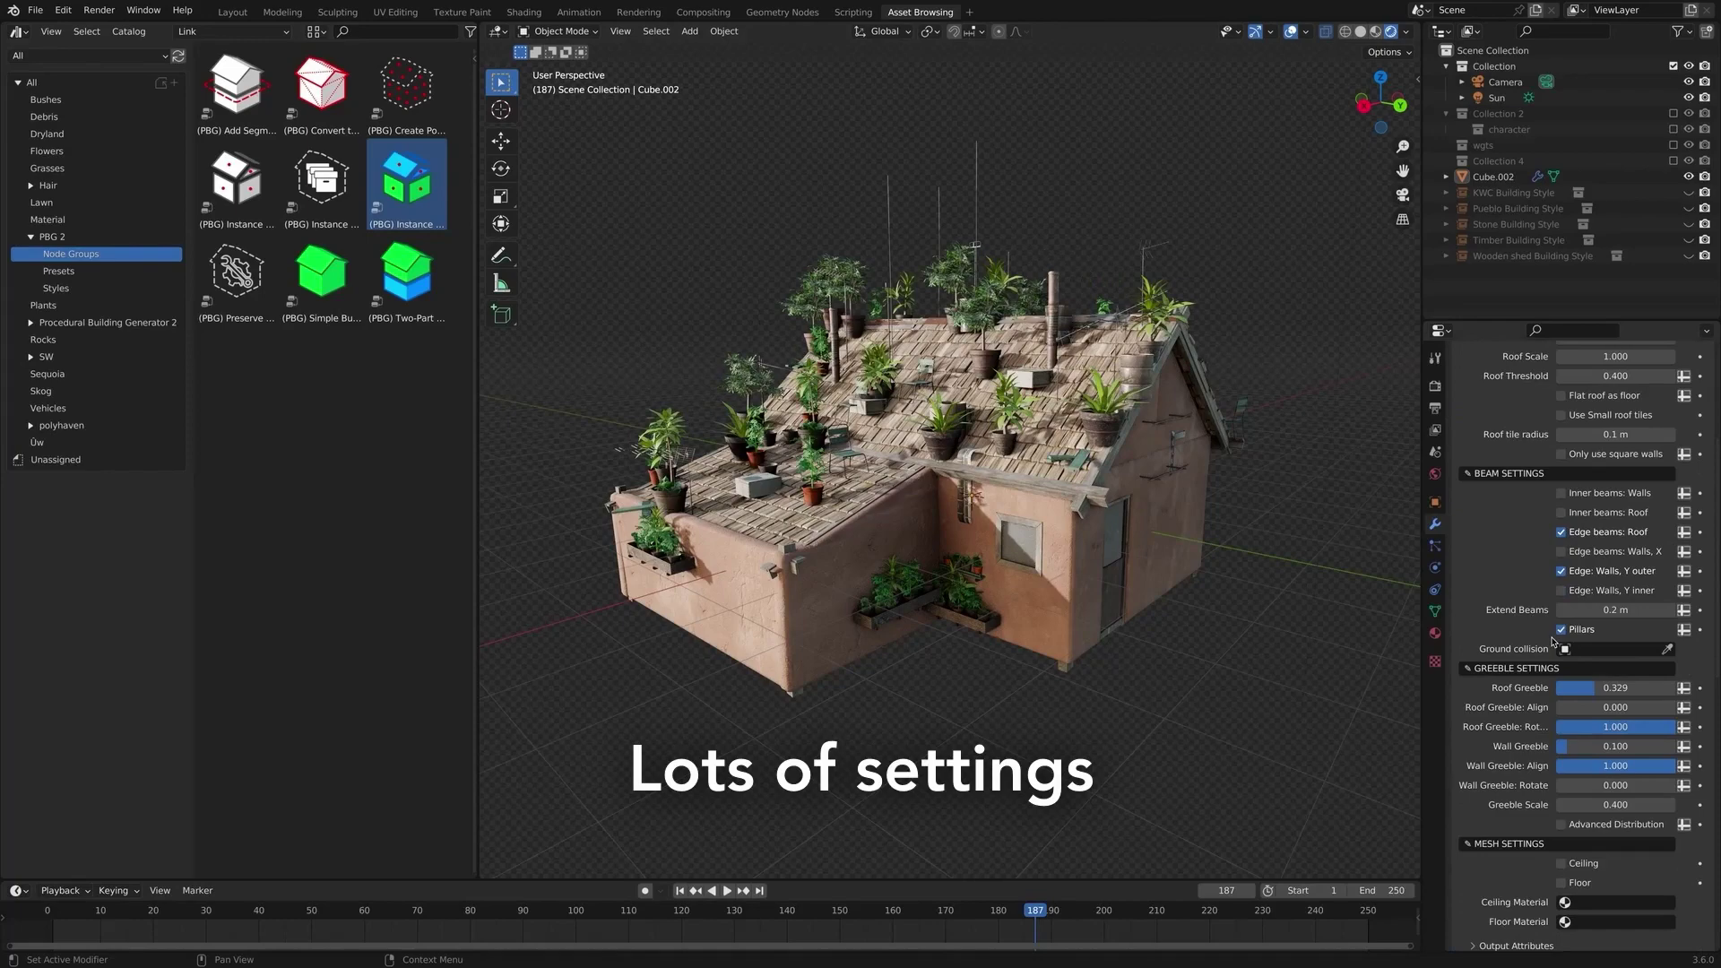
scroll(1554, 642, "down", 5)
left_click_drag(1587, 571, 1673, 571)
left_click_drag(1616, 631, 1551, 630)
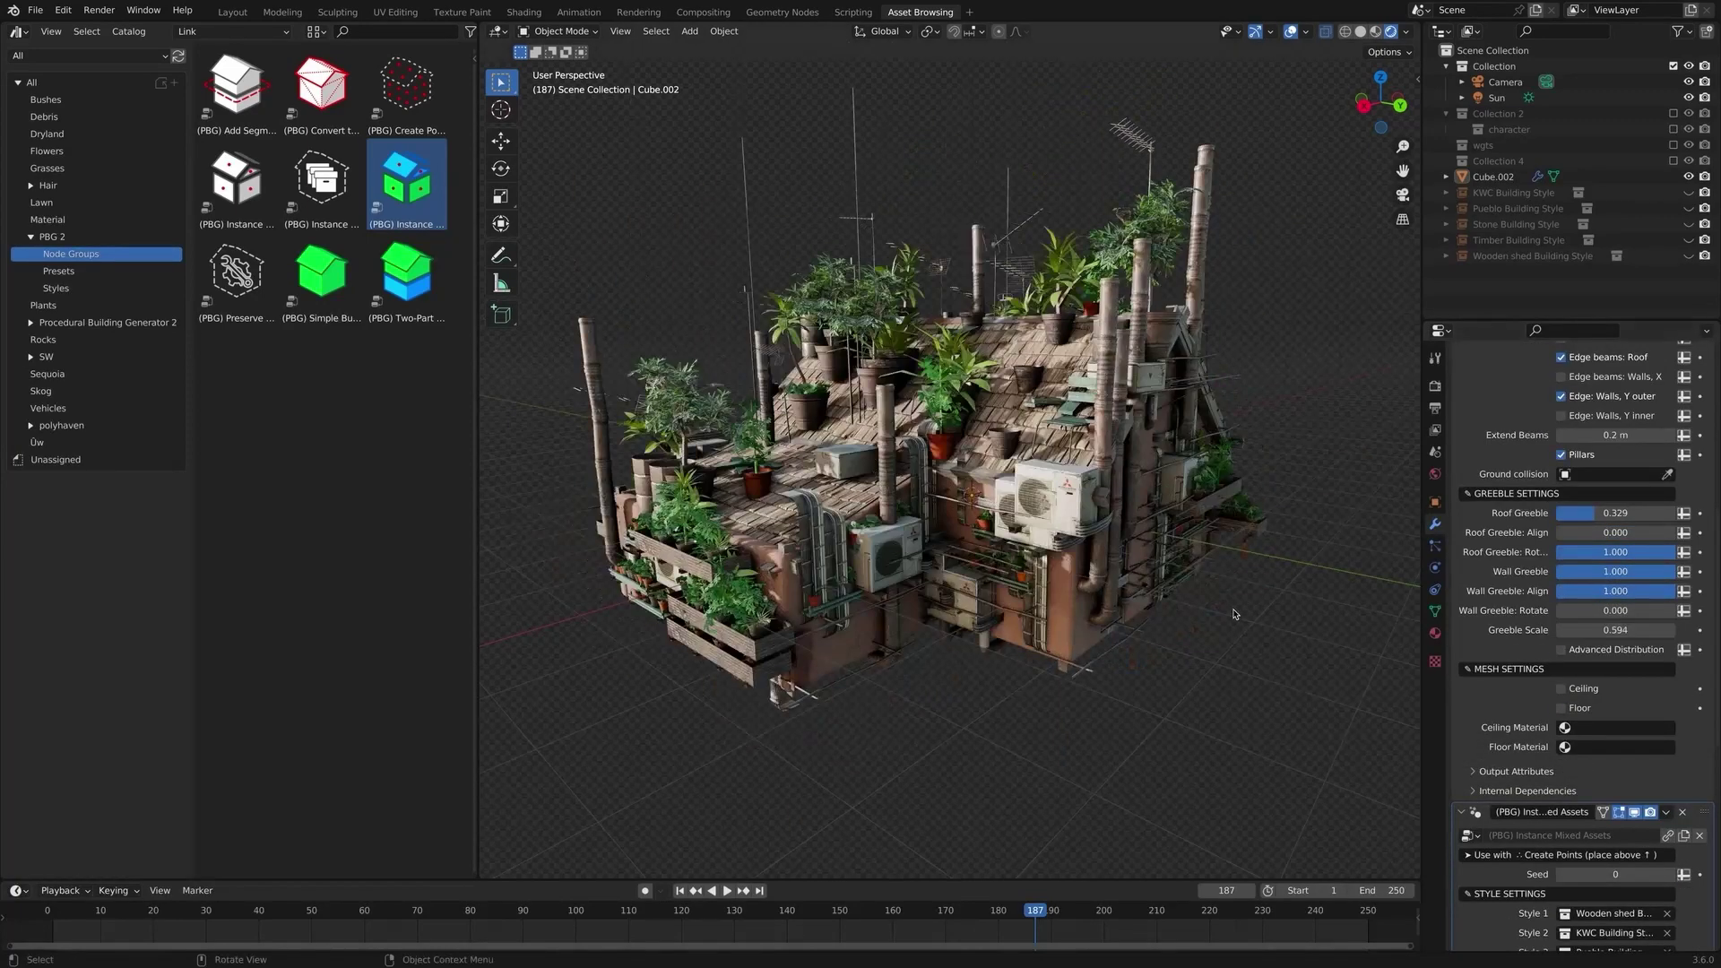
scroll(1578, 628, "down", 10)
middle_click_drag(807, 682, 448, 685)
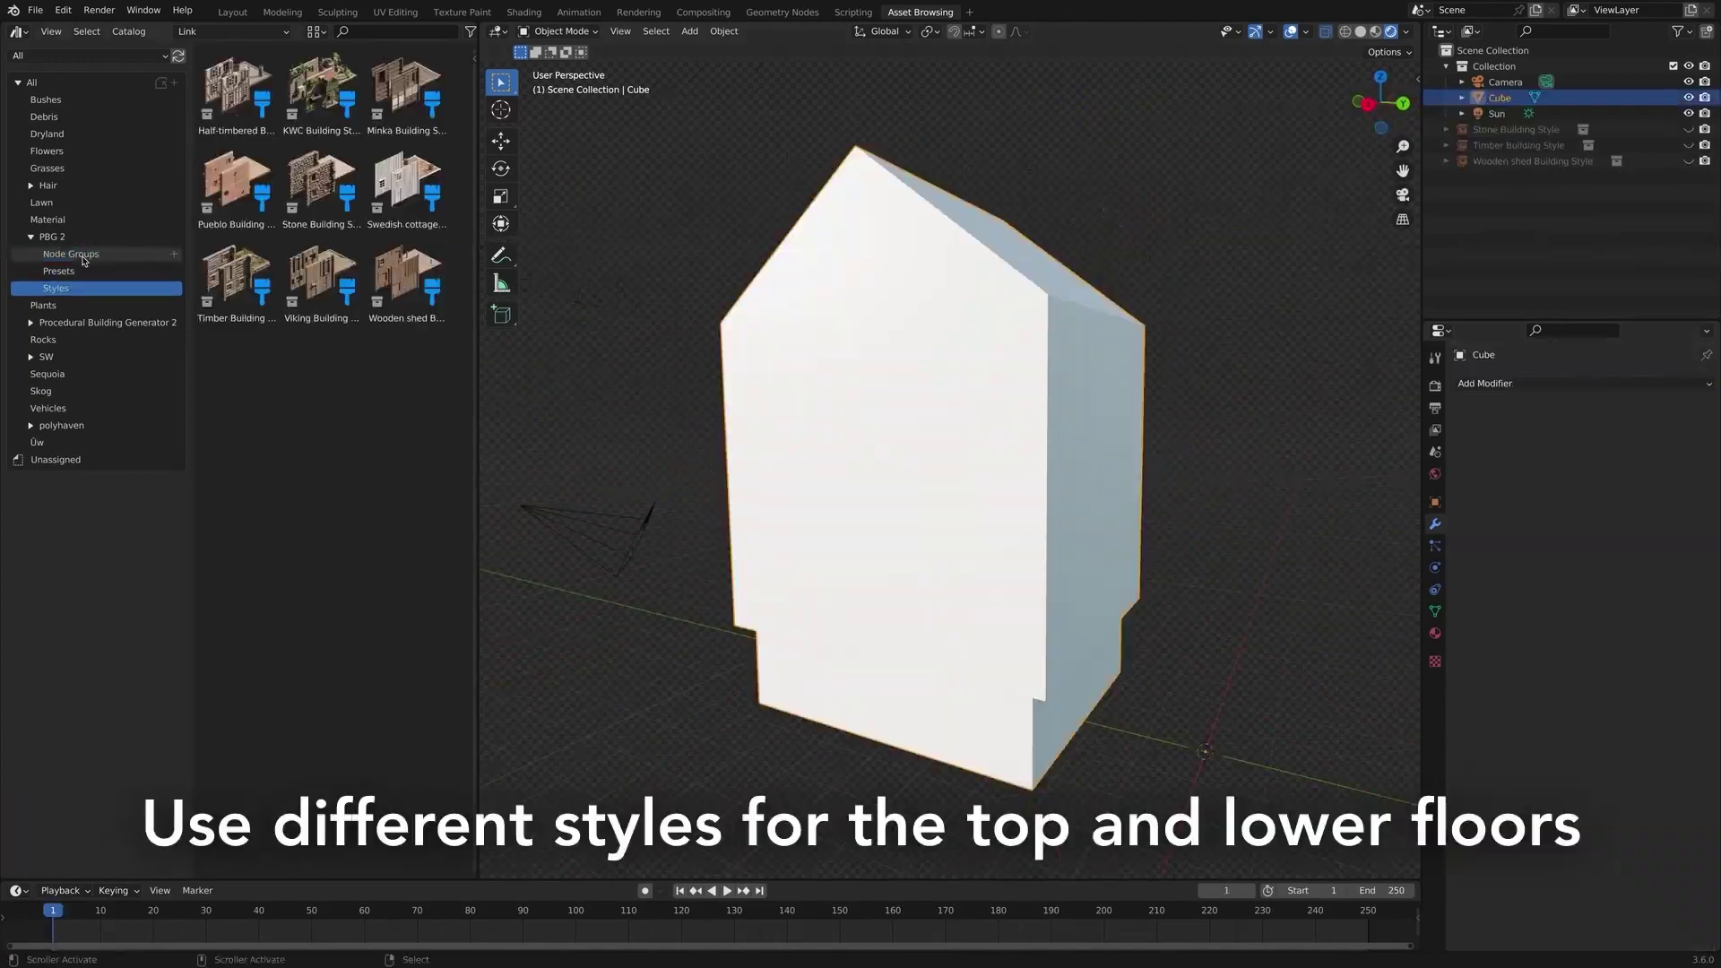
- Apply the PBG Two-Part node group to the cube, with Stone Building Style for the lower segment and another style for the upper segment
left_click_drag(408, 274, 926, 334)
scroll(1641, 829, "down", 10)
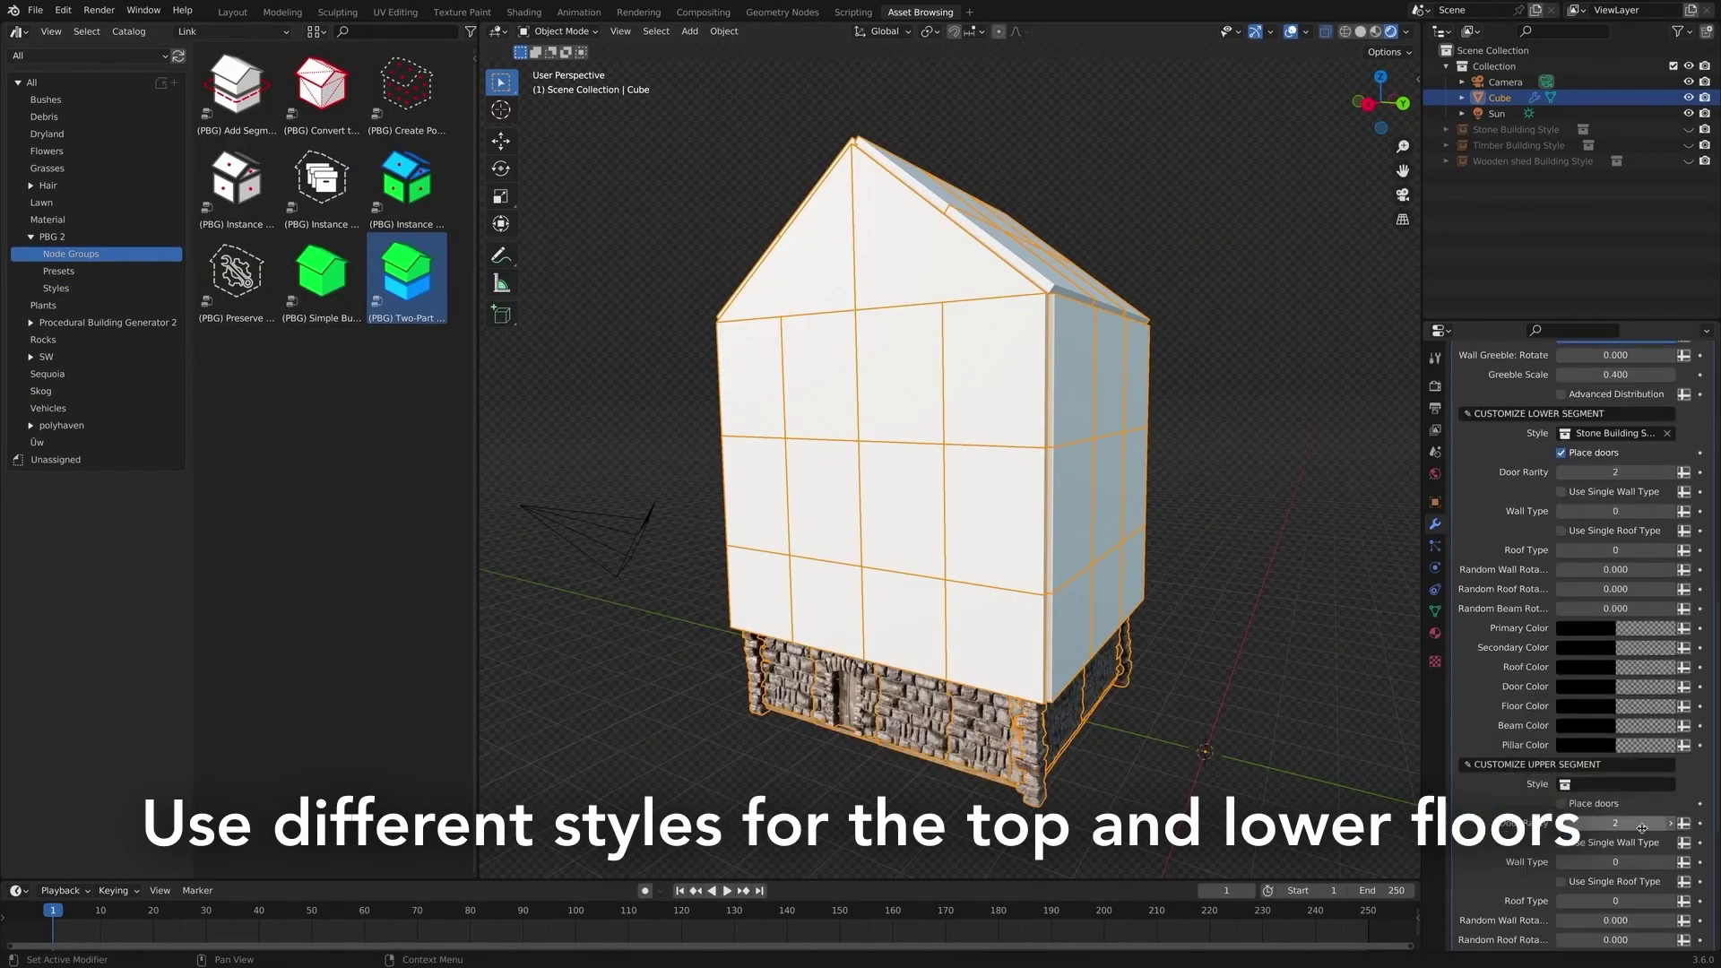
left_click(1614, 785)
left_click(1604, 735)
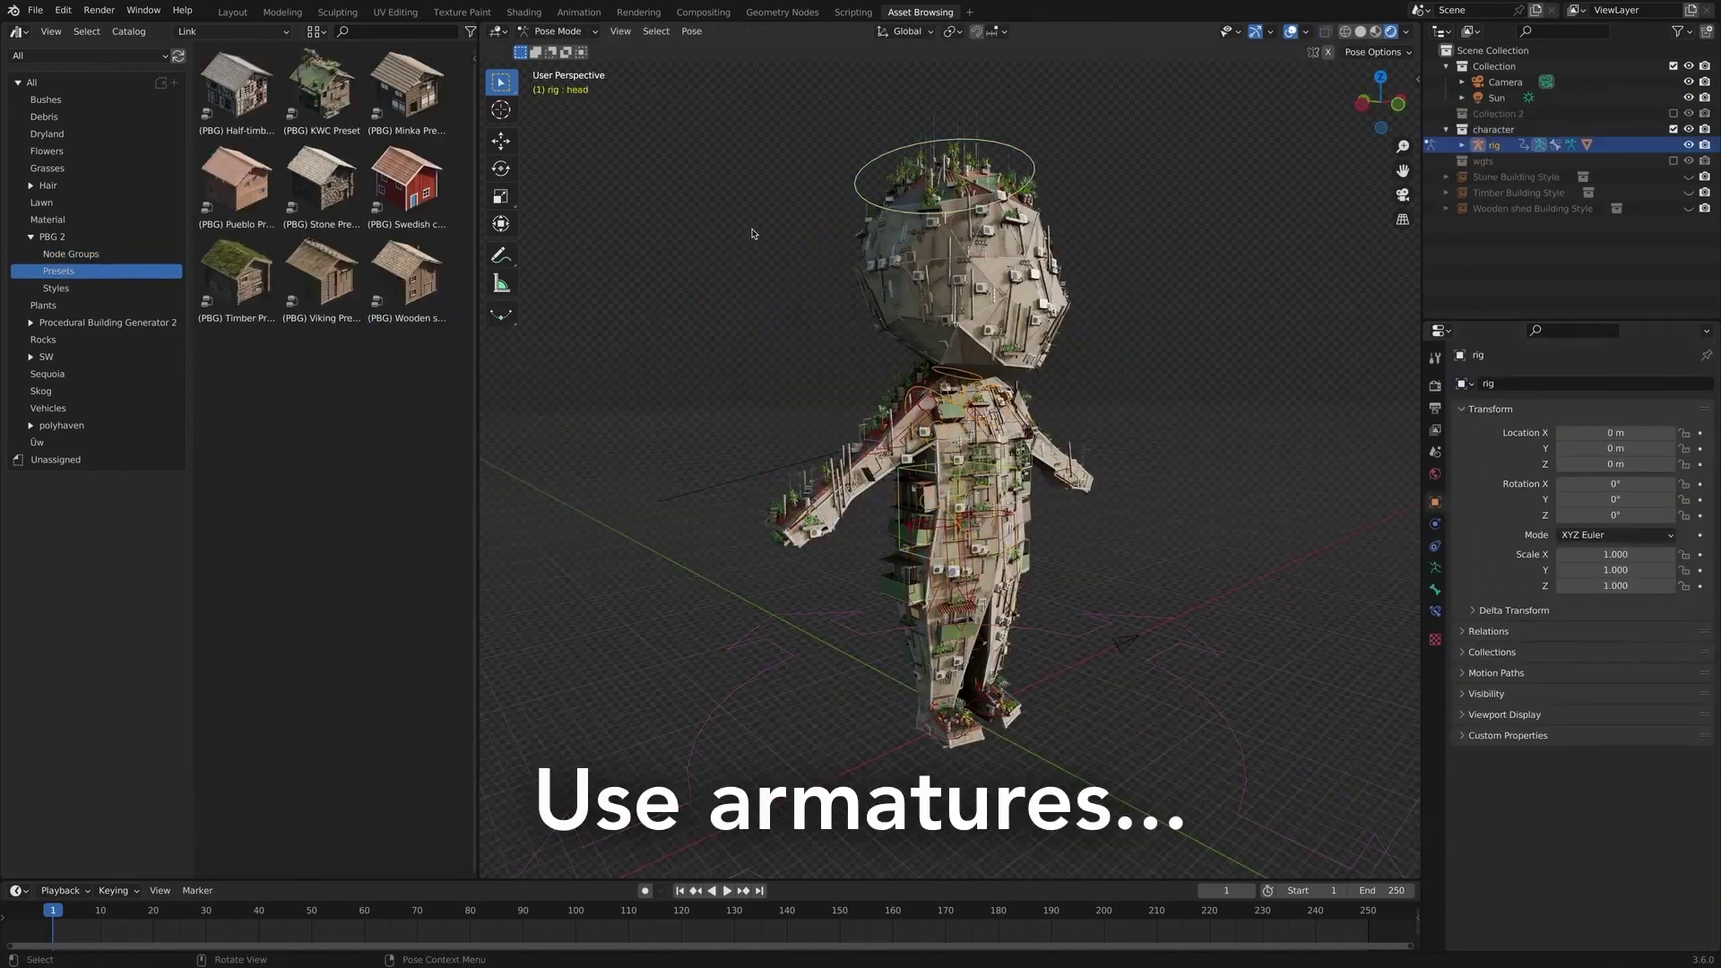
- Rotate the rig's head bone to pose the building-covered character
key("r")
left_click(781, 512)
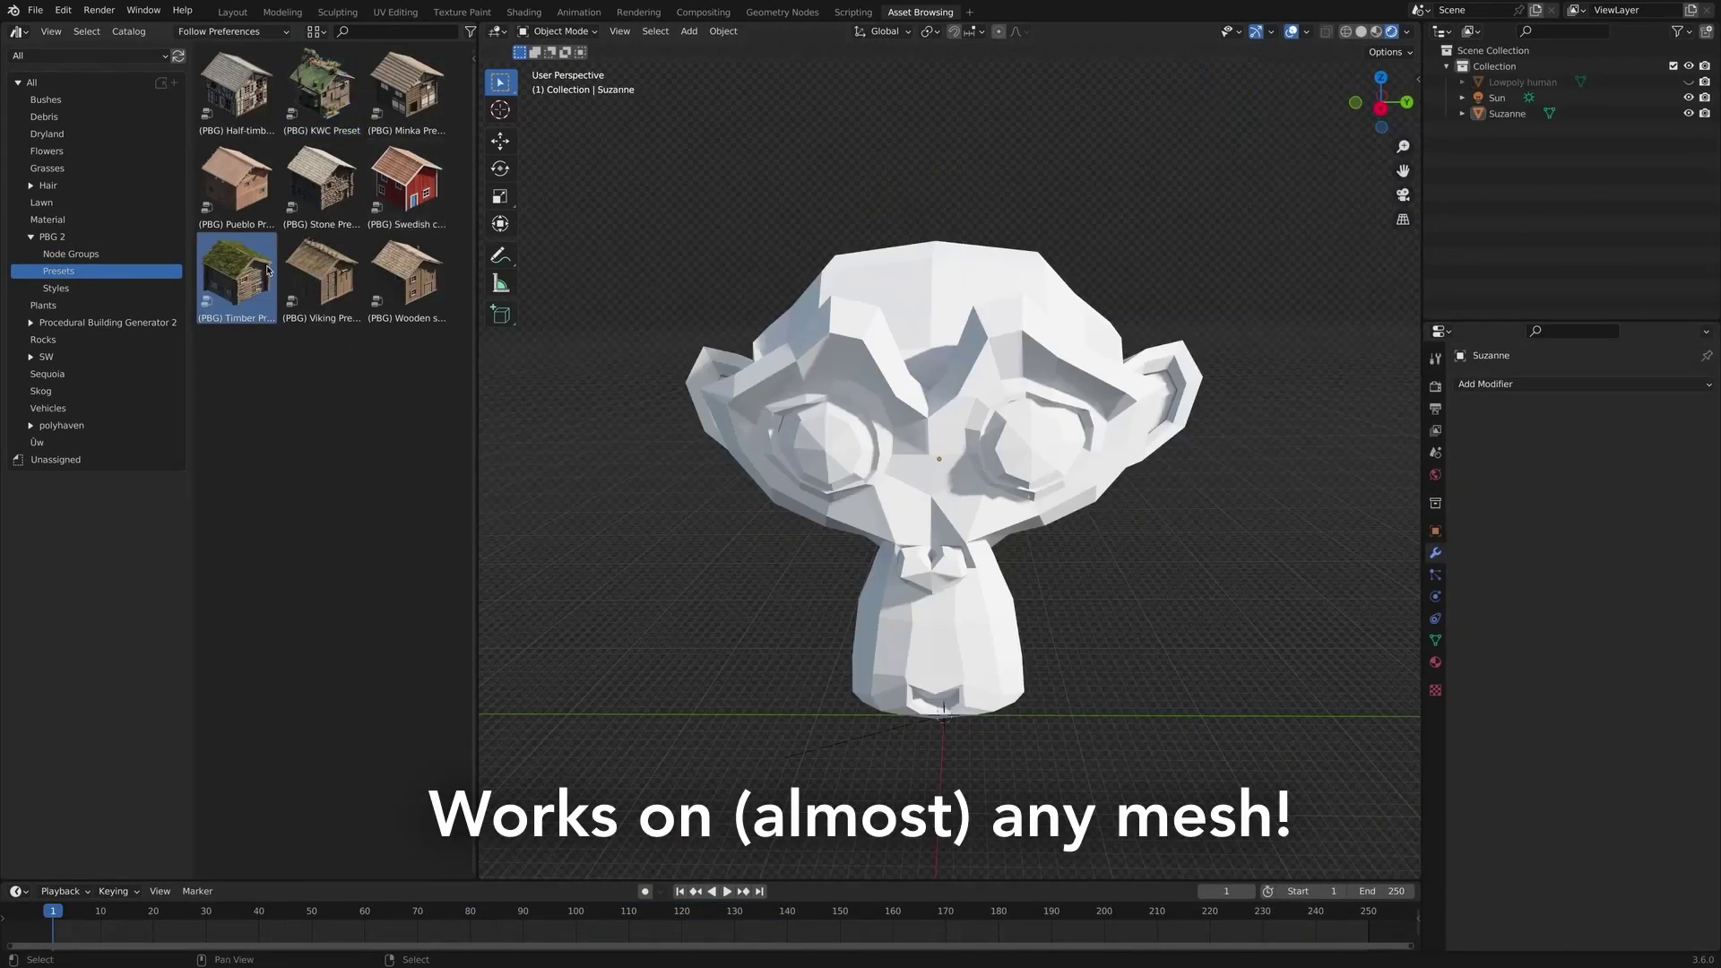
- Apply the Timber preset to the Suzanne mesh and the Viking Preset to the Teapot mesh
left_click_drag(989, 388, 988, 388)
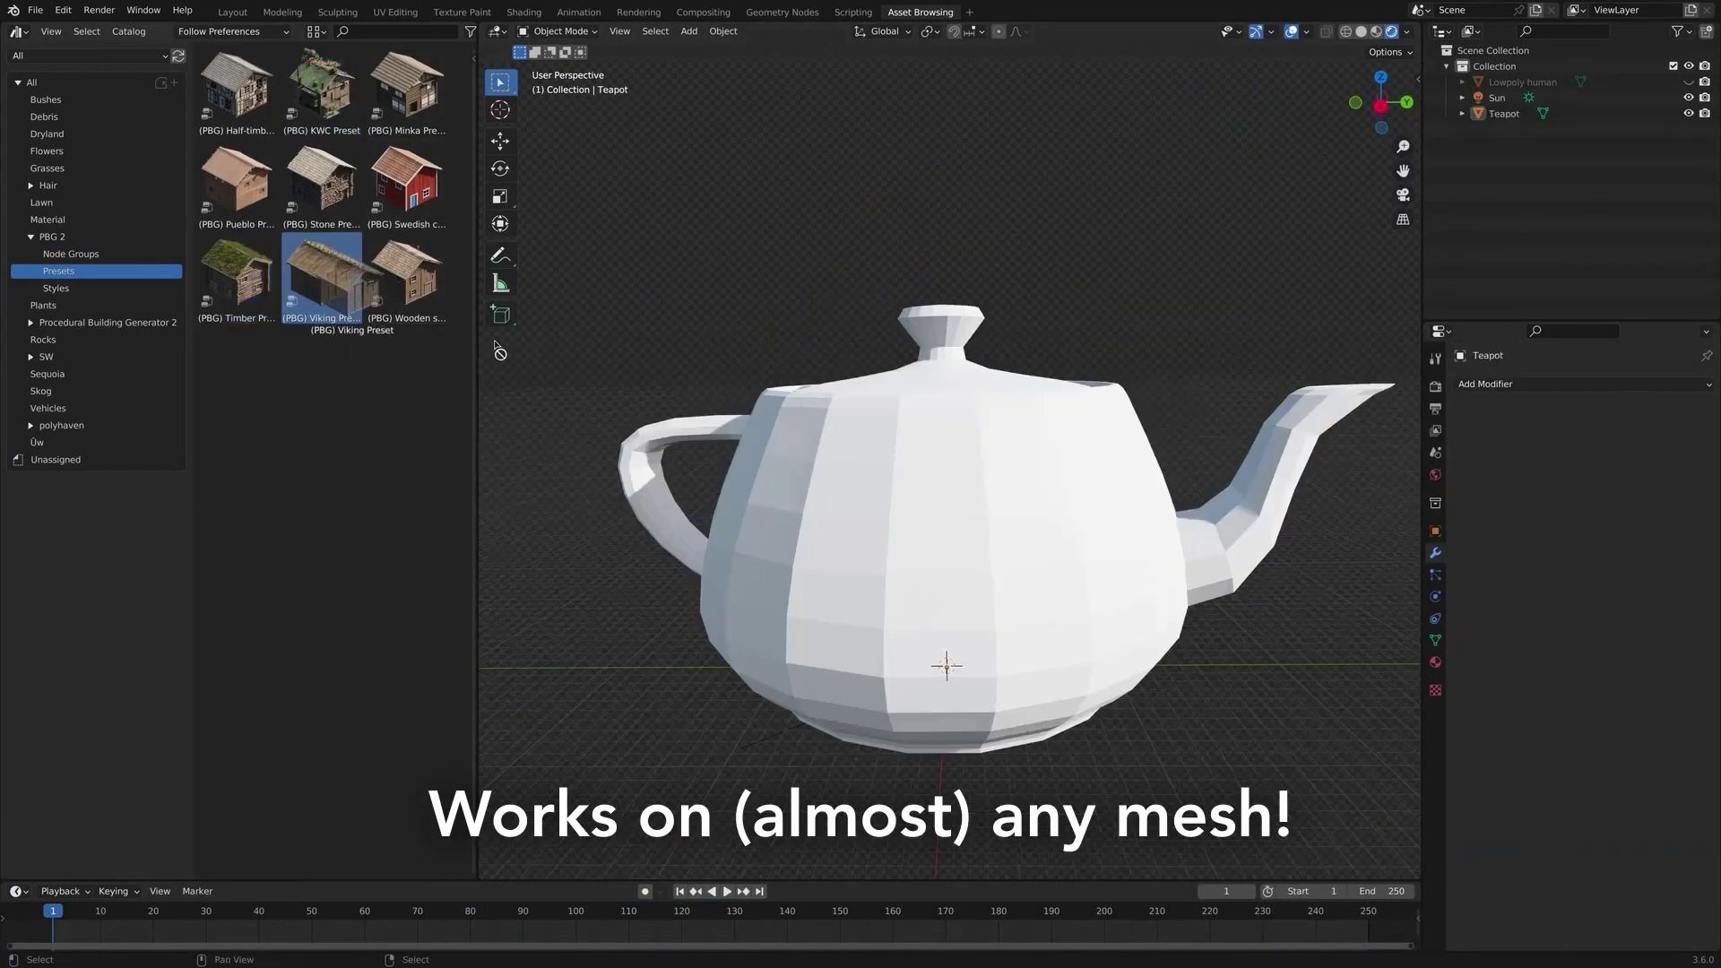
left_click_drag(321, 278, 932, 508)
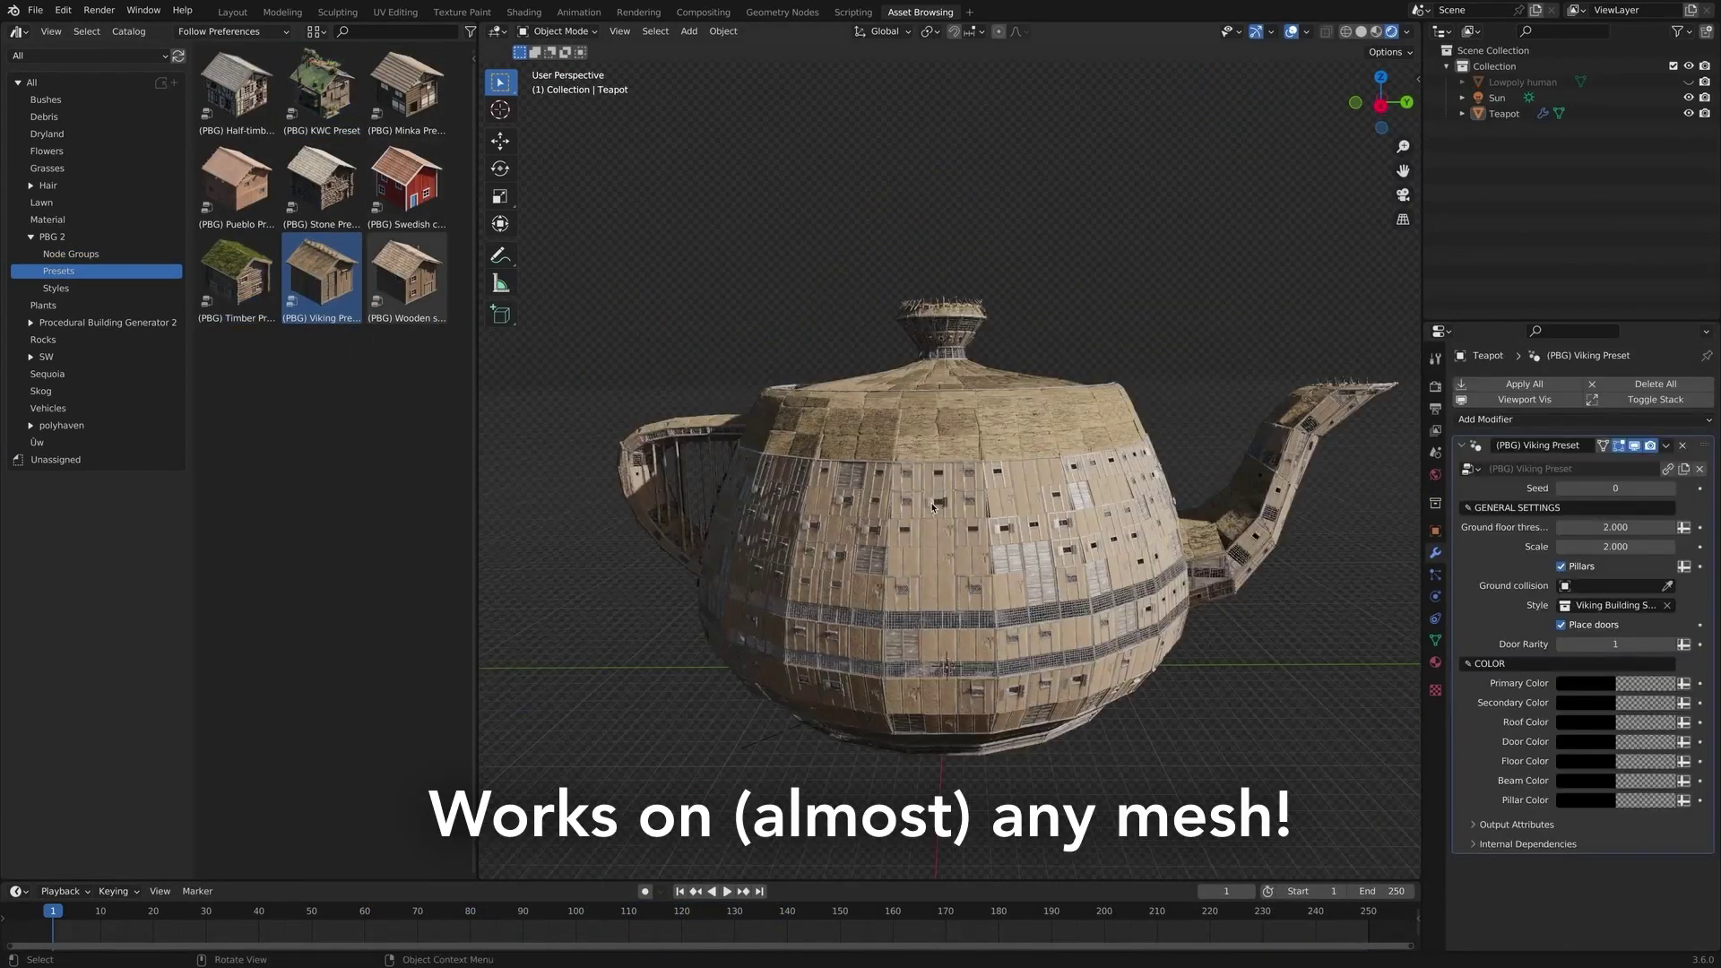